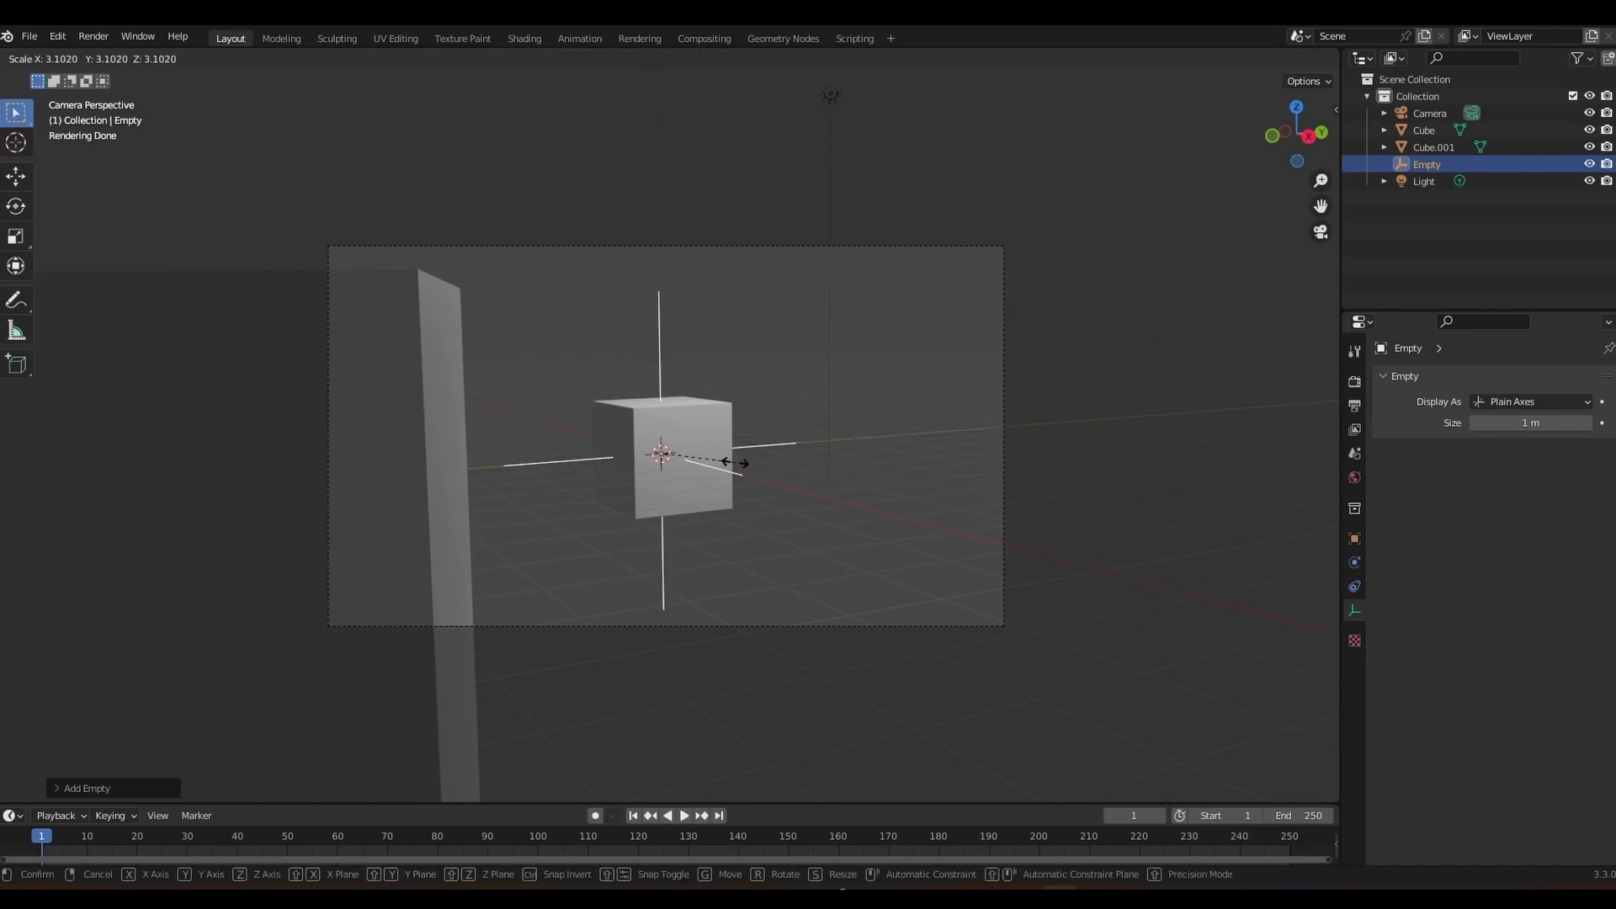
Keyframe the focus Empty's location at two frames and play back the shifting focus
left_click(863, 253)
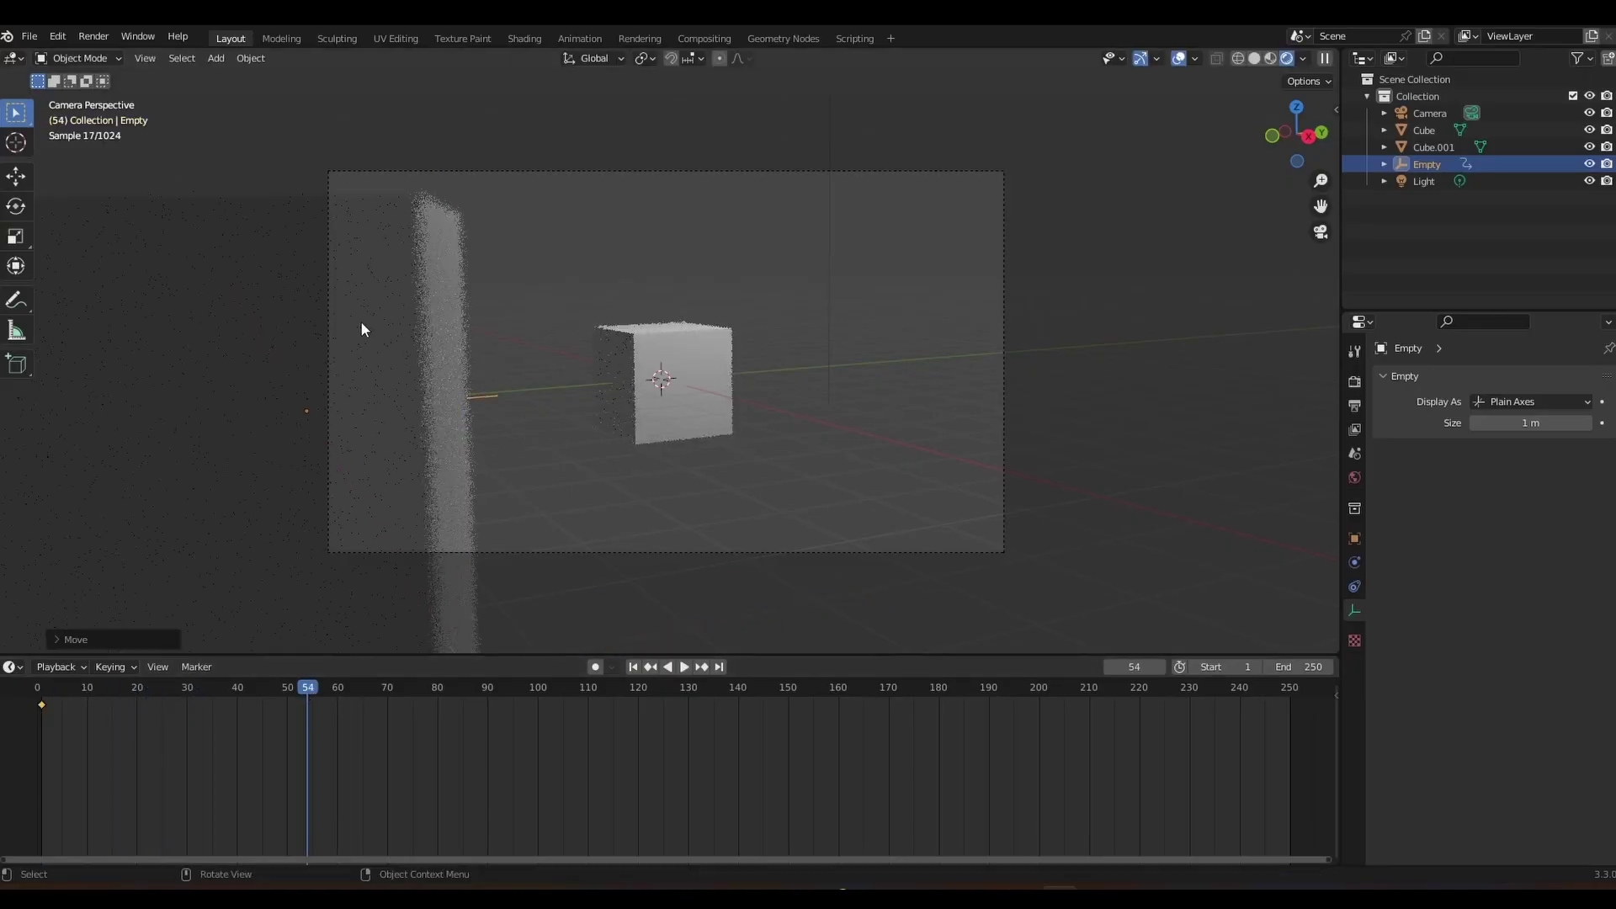
key("i")
left_click(730, 266)
key("shift+Left")
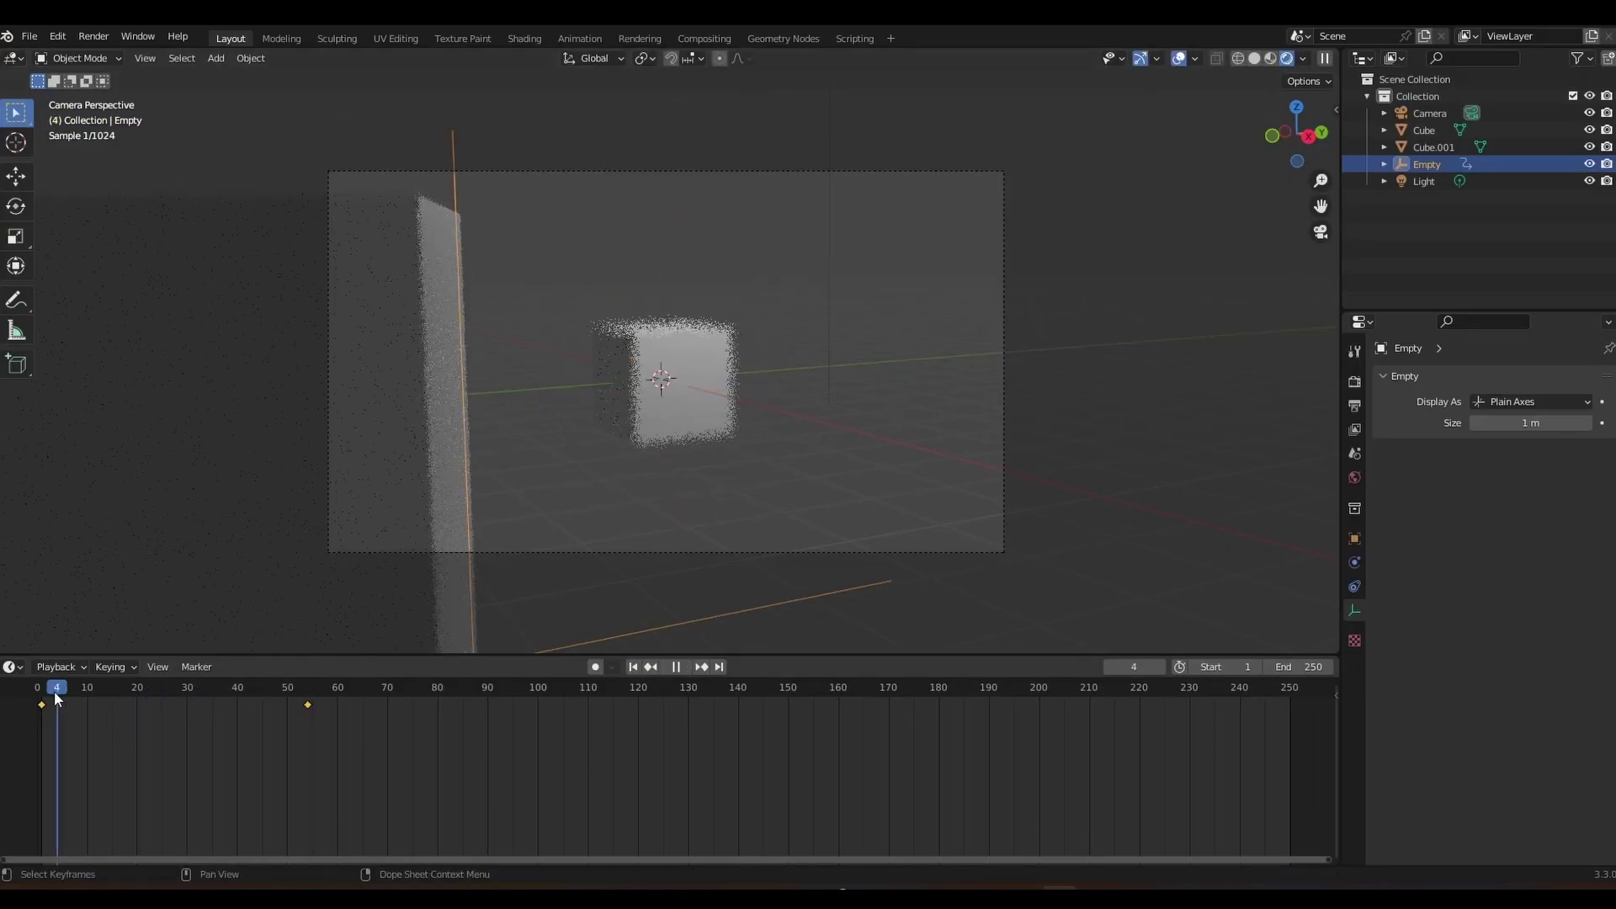
left_click(817, 513)
key("space")
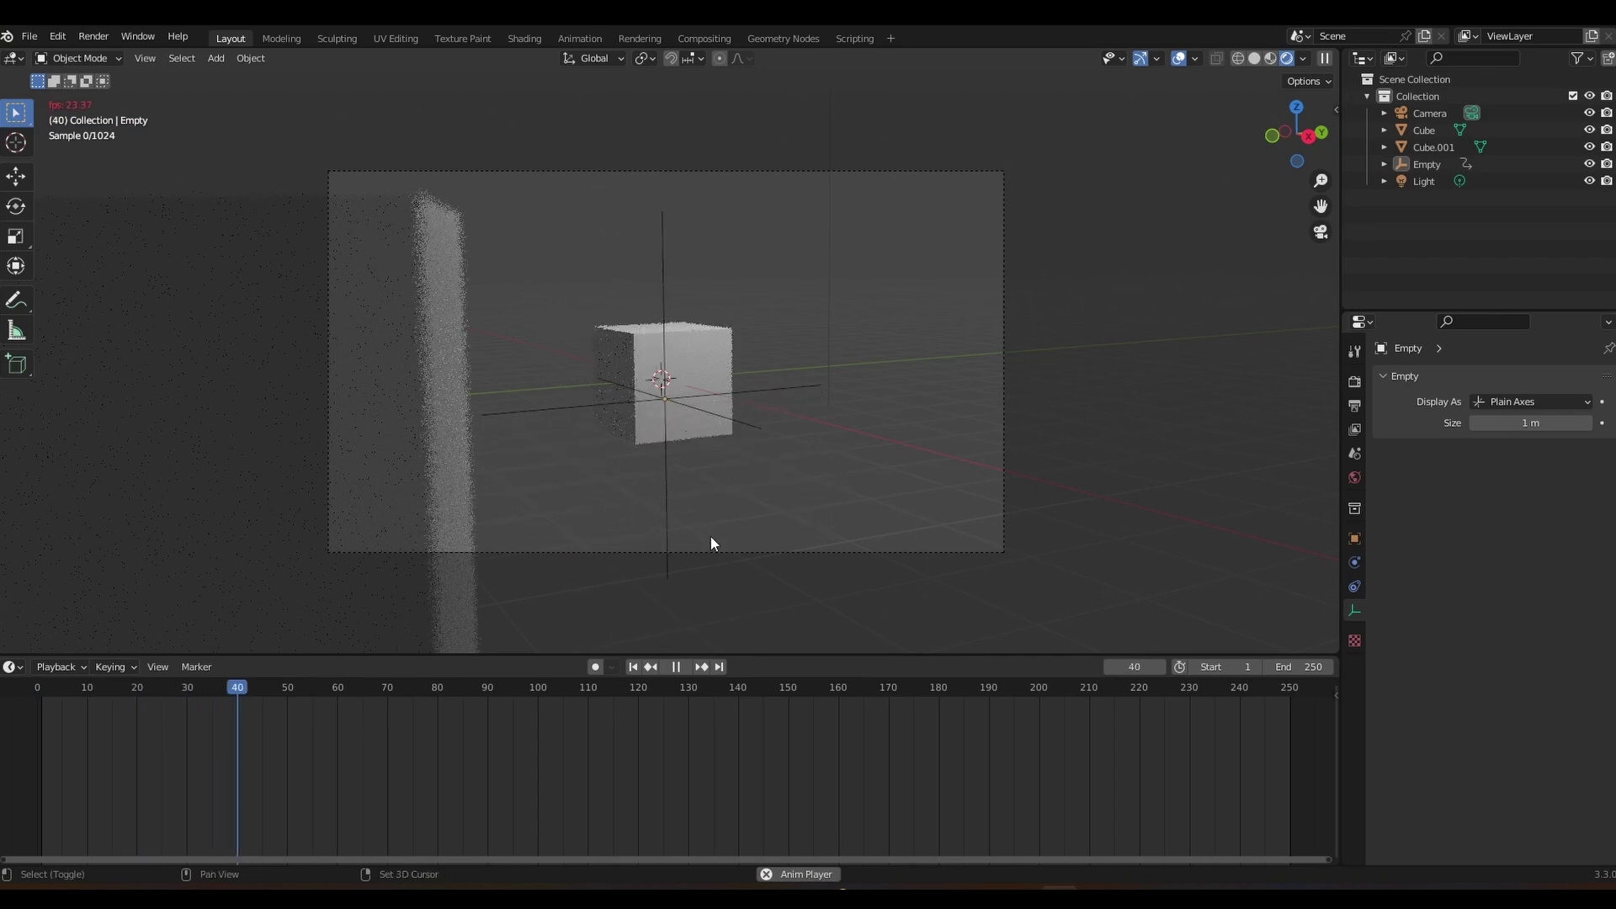
key("space")
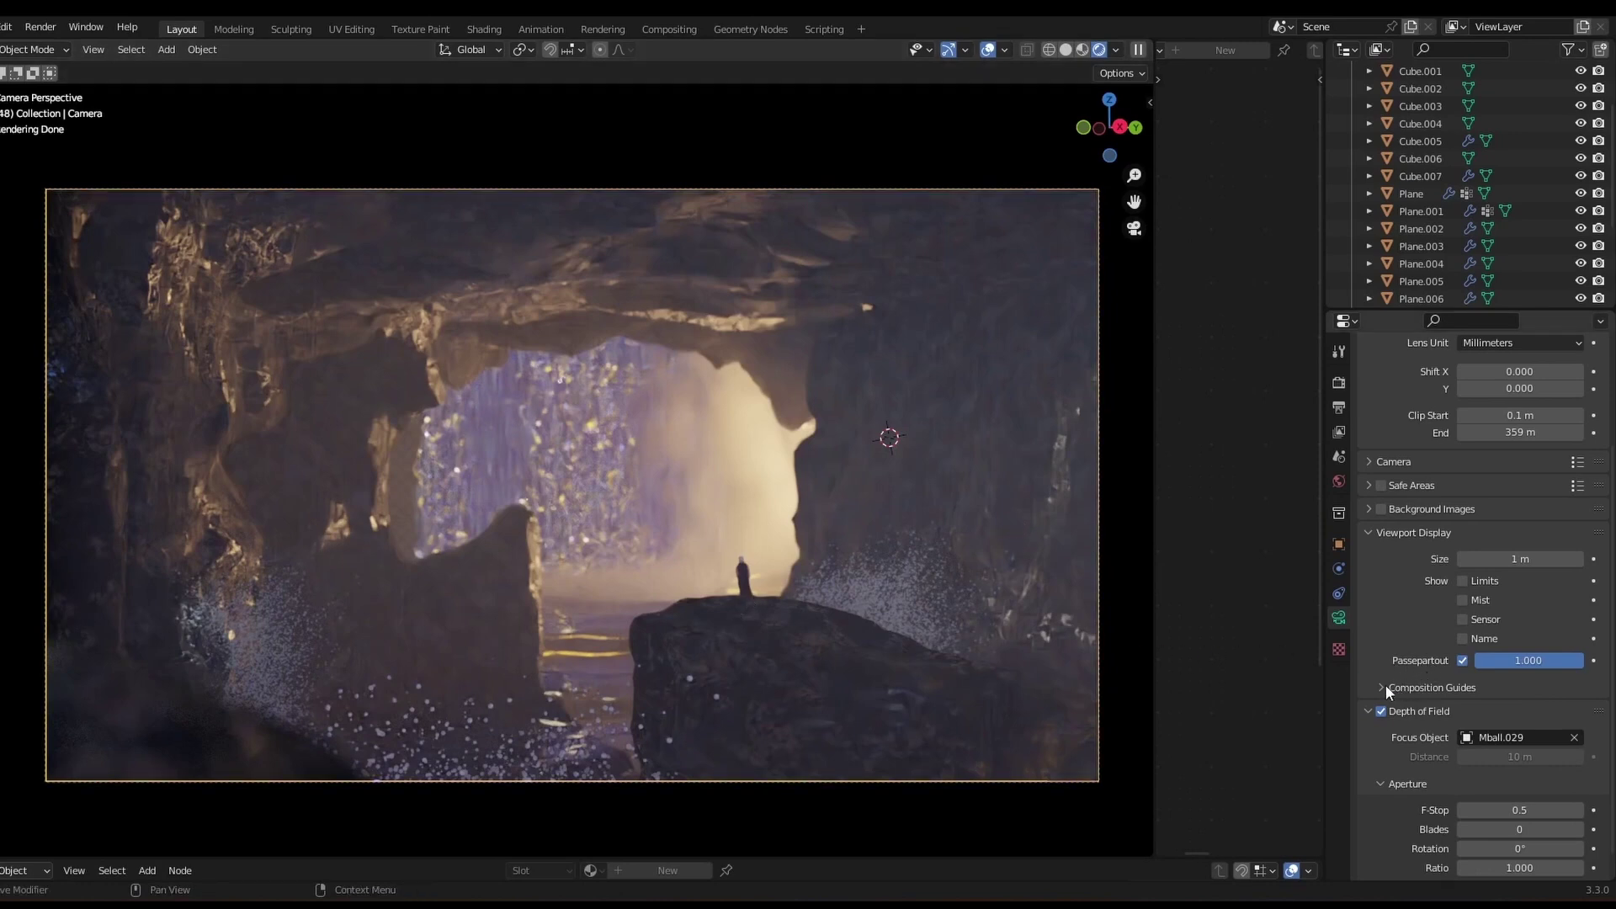
Expand the camera's Composition Guides and tick Thirds
left_click(1381, 687)
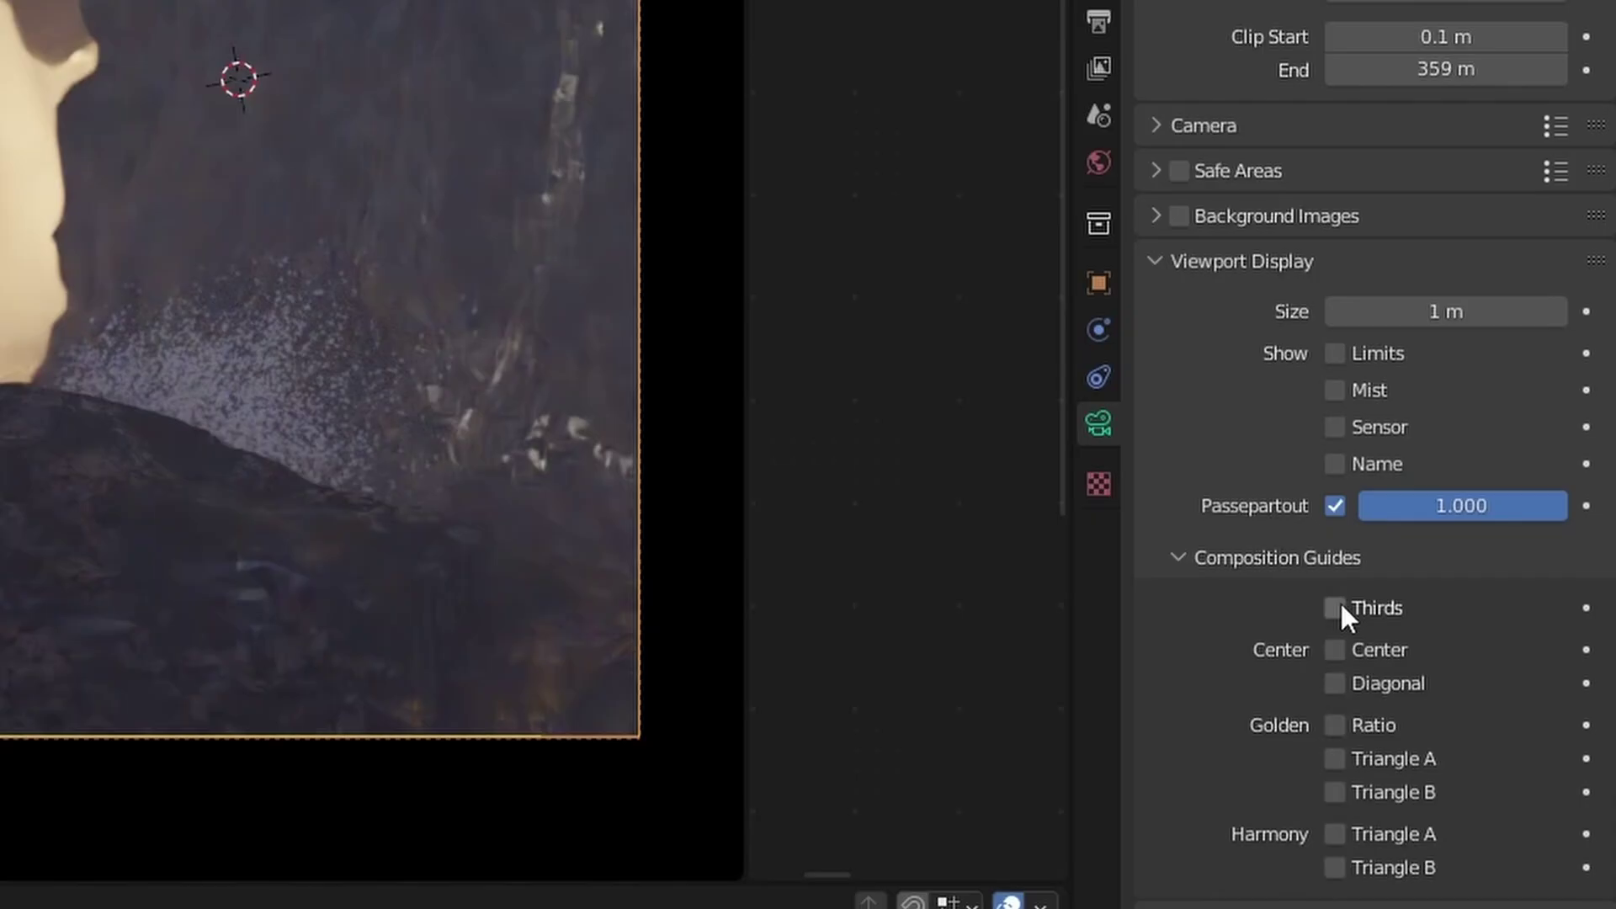
left_click(1336, 606)
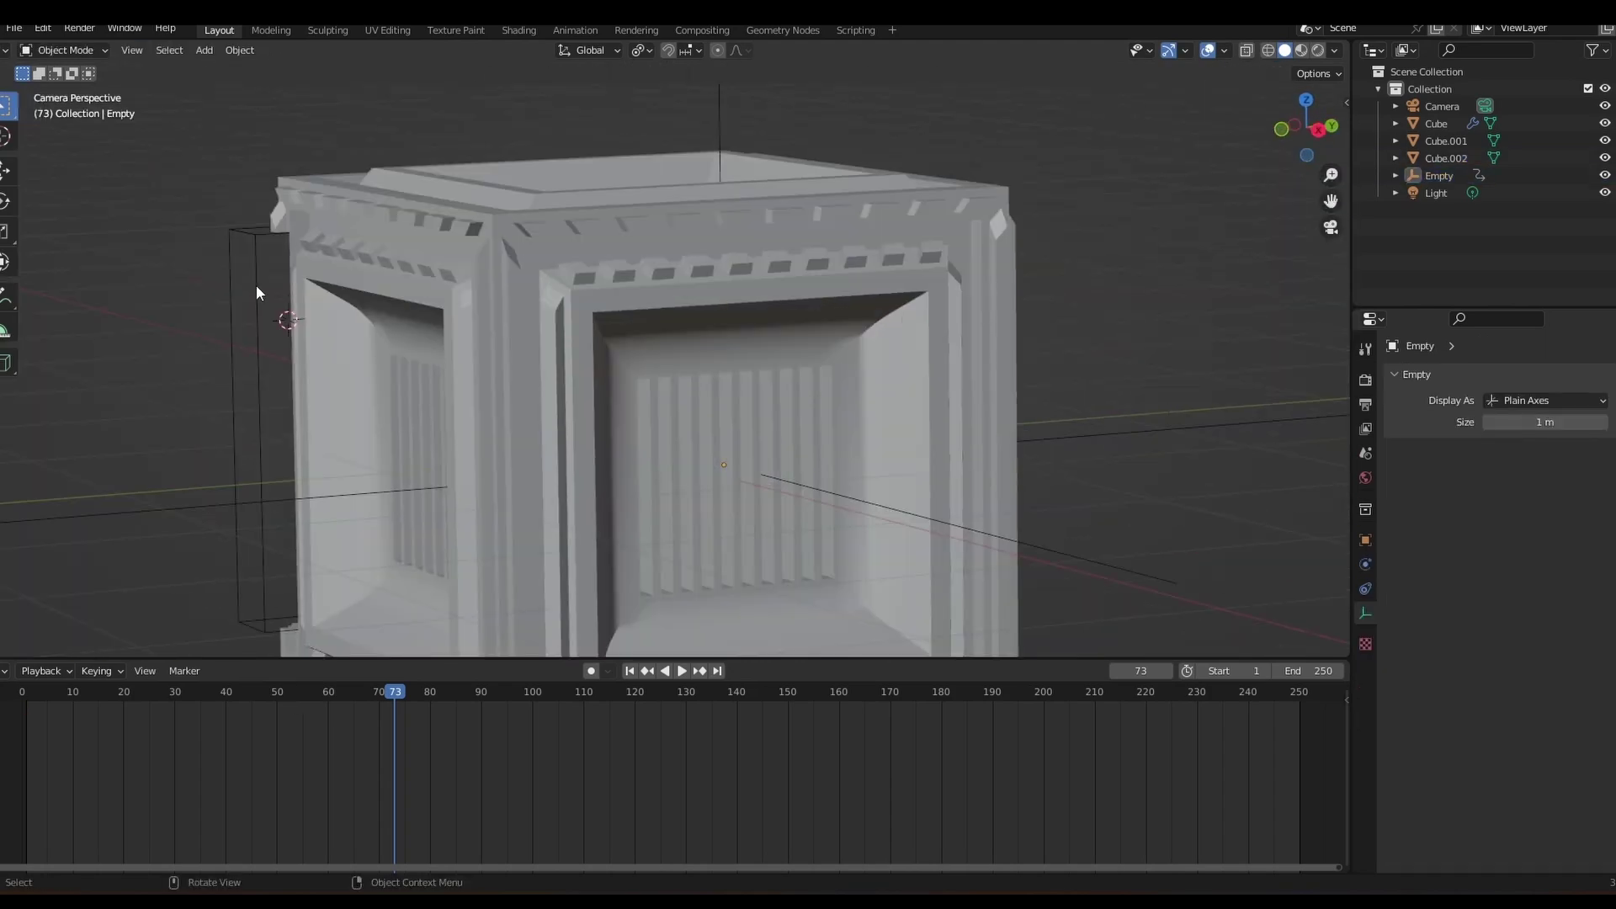
Duplicate the panel piece, rotate it slightly, and orbit to face the arch frontally
key("shift+d")
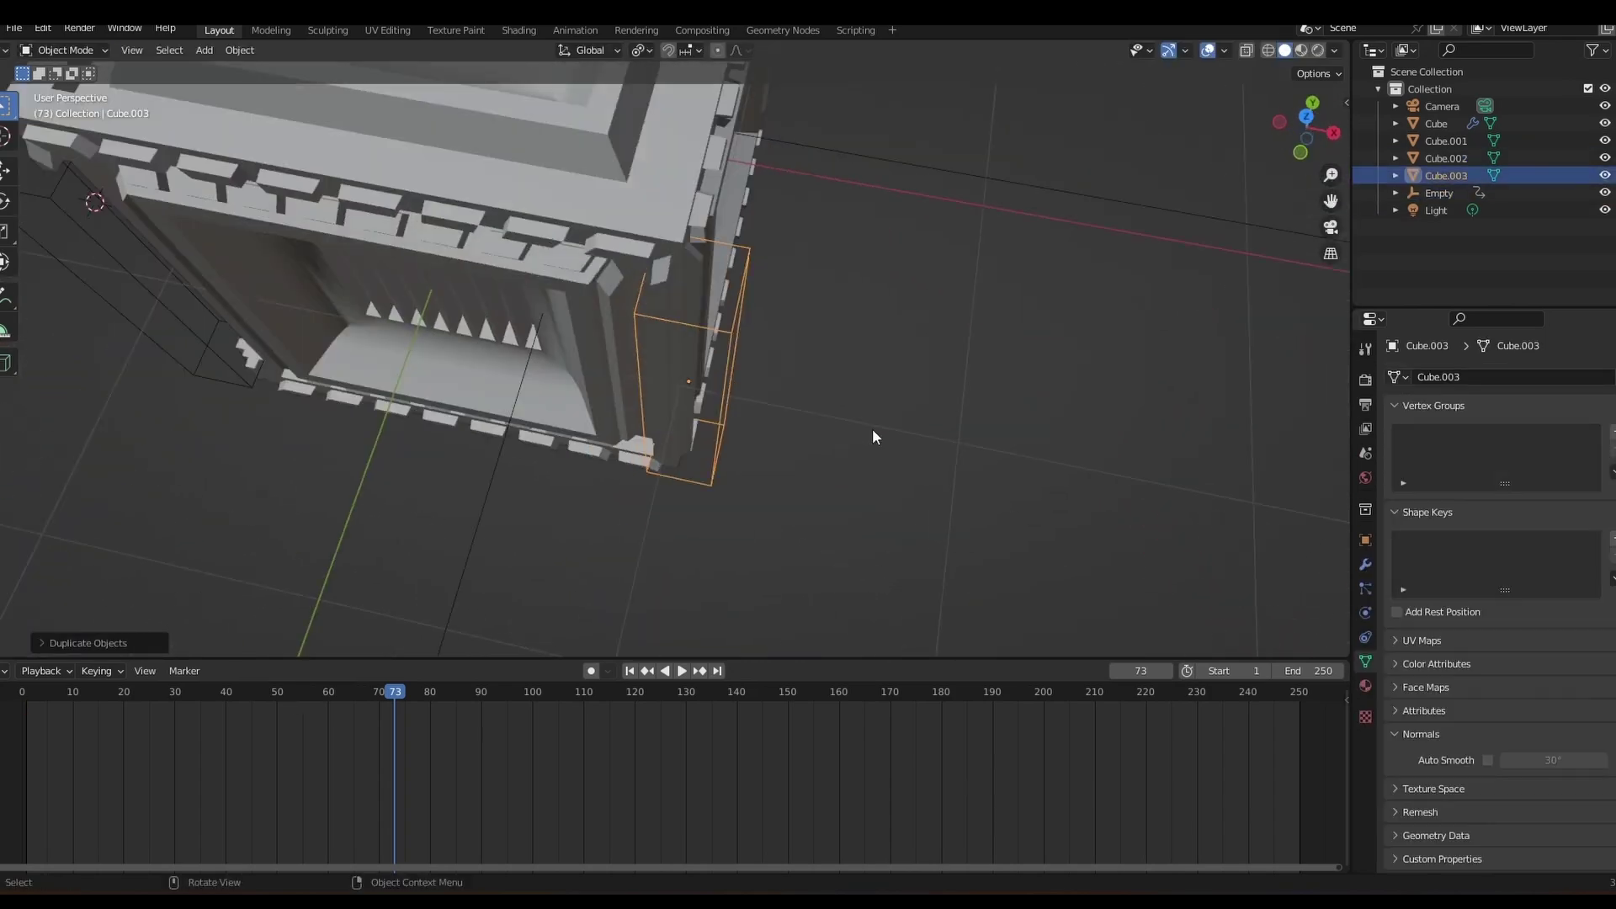
key("r")
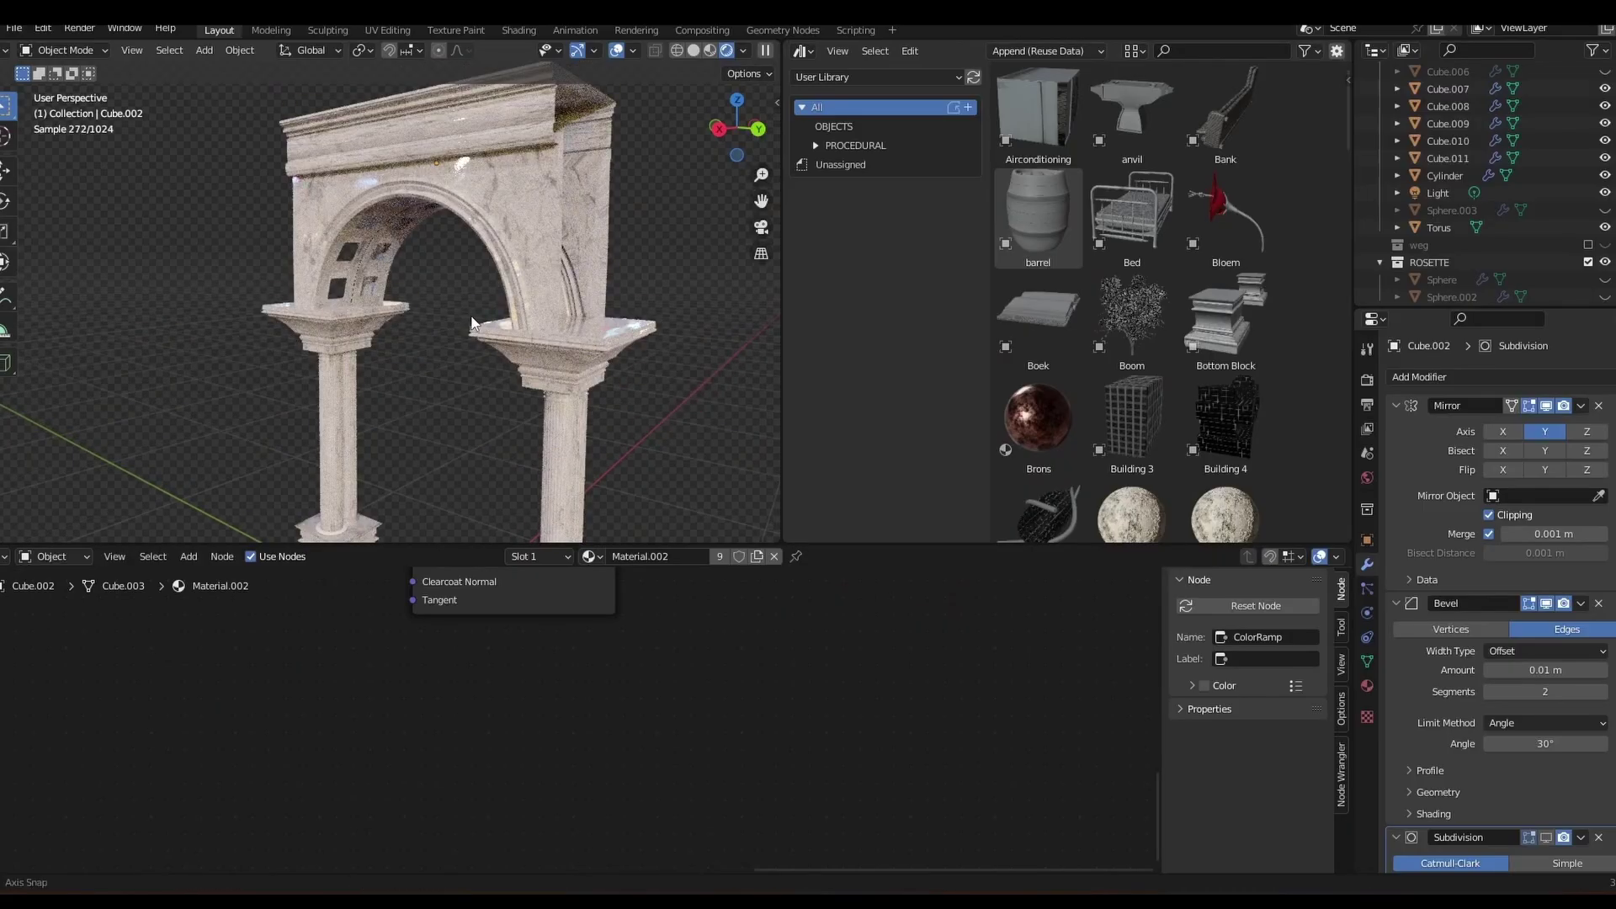
middle_click_drag(467, 314, 605, 318)
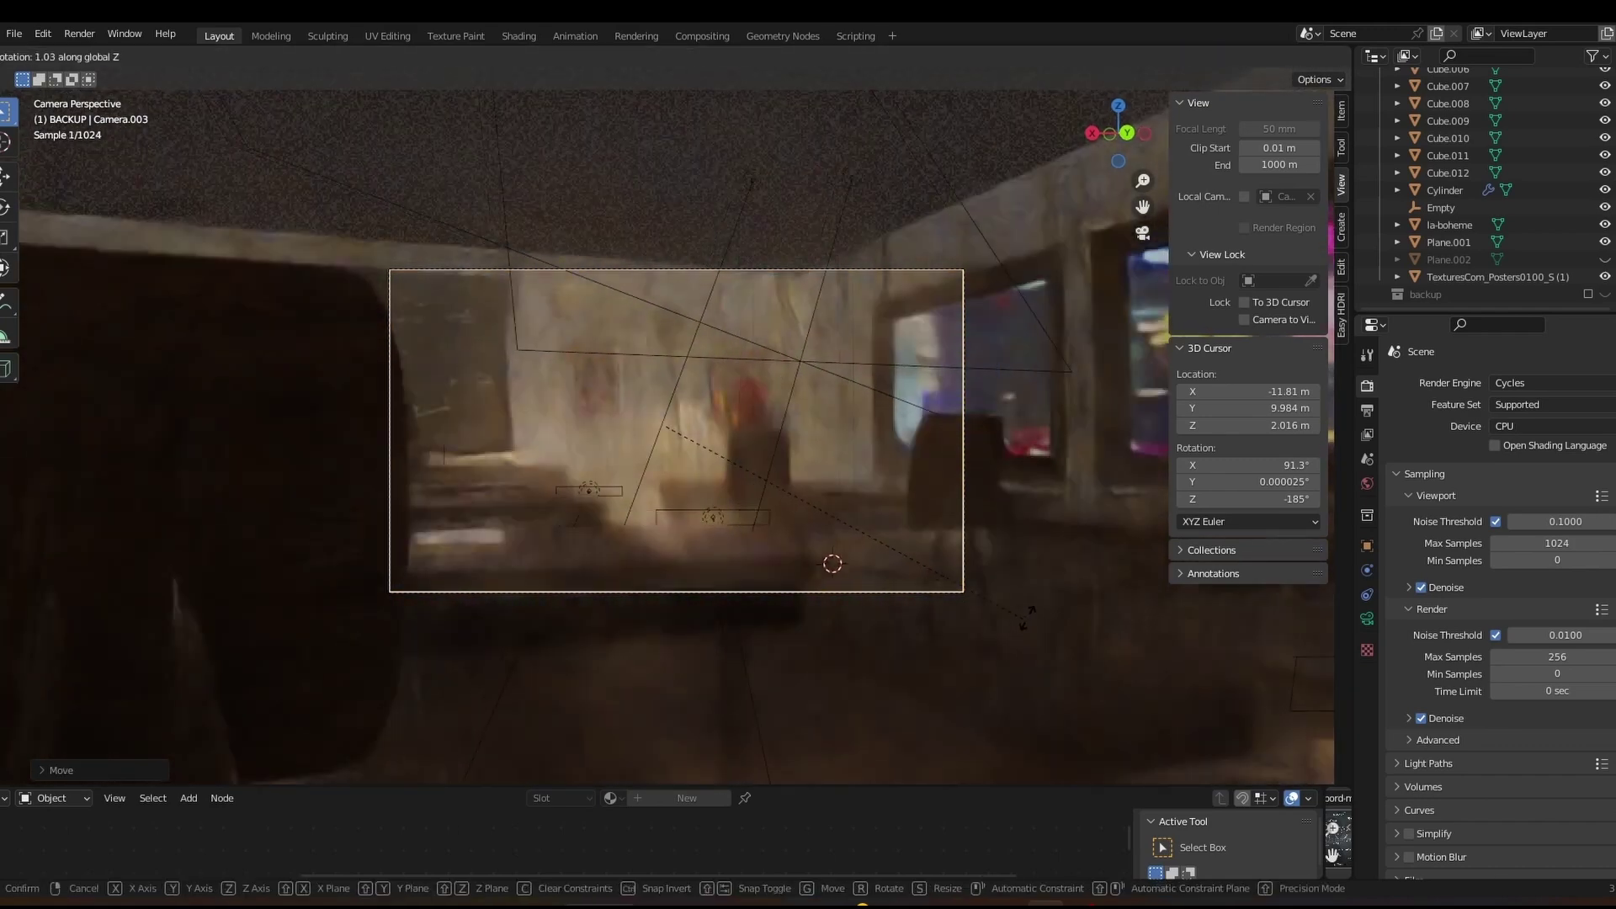
Finish moving the camera along X and tick Depth of Field in its properties
right_click(1039, 591)
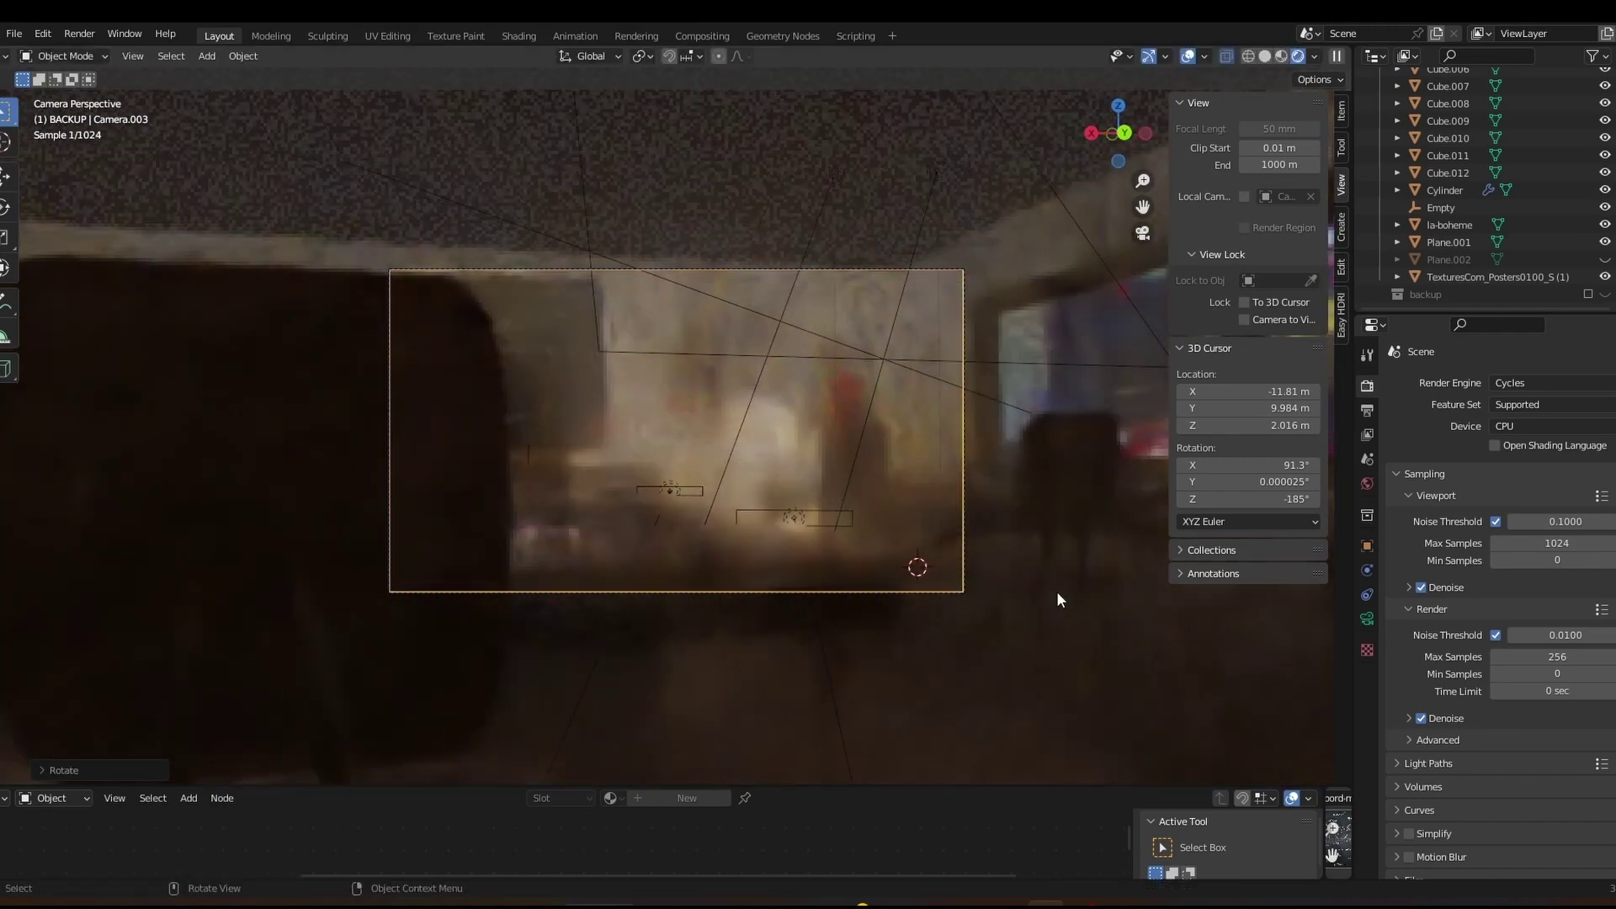
left_click(1366, 619)
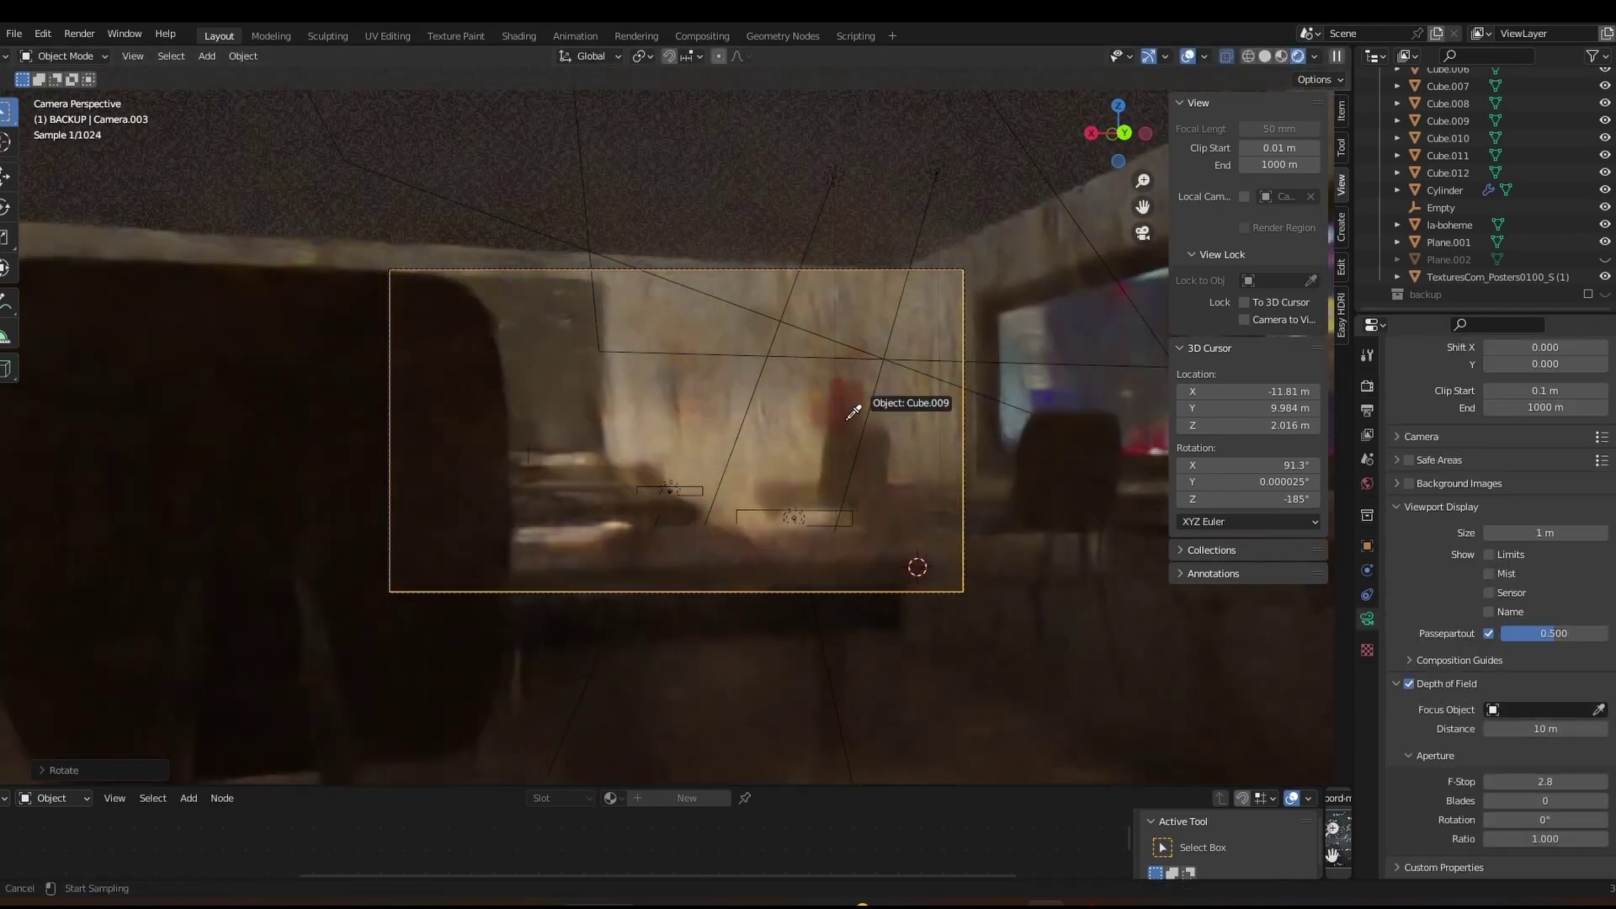
left_click(841, 421)
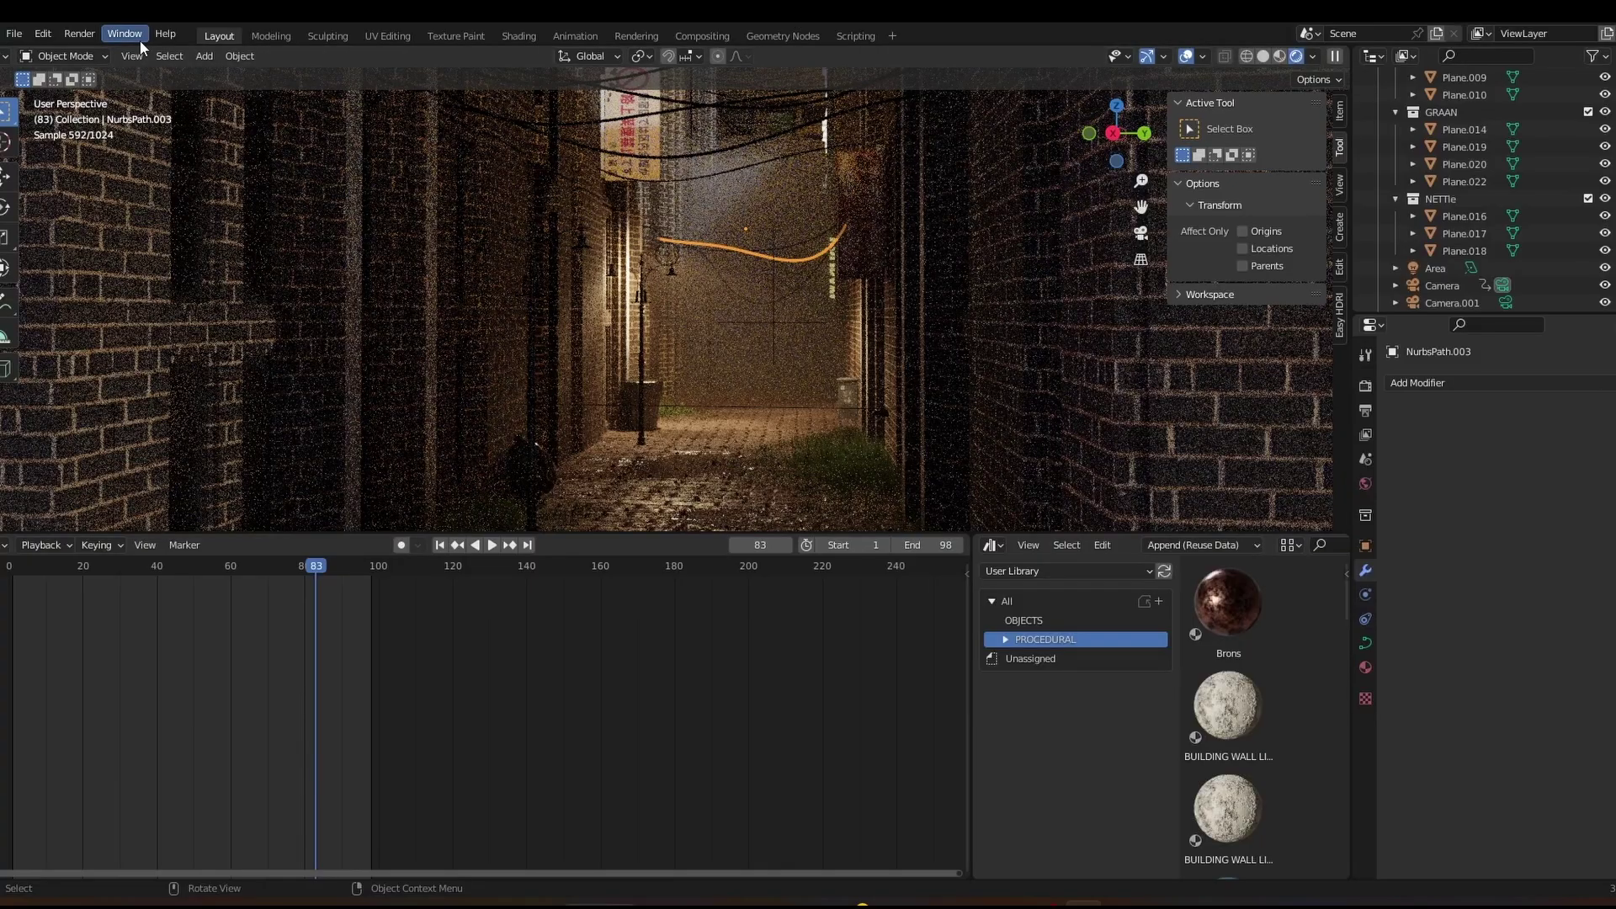
Add a new camera and set it as the active scene camera
key("shift+a")
left_click(541, 513)
left_click(132, 56)
left_click(438, 224)
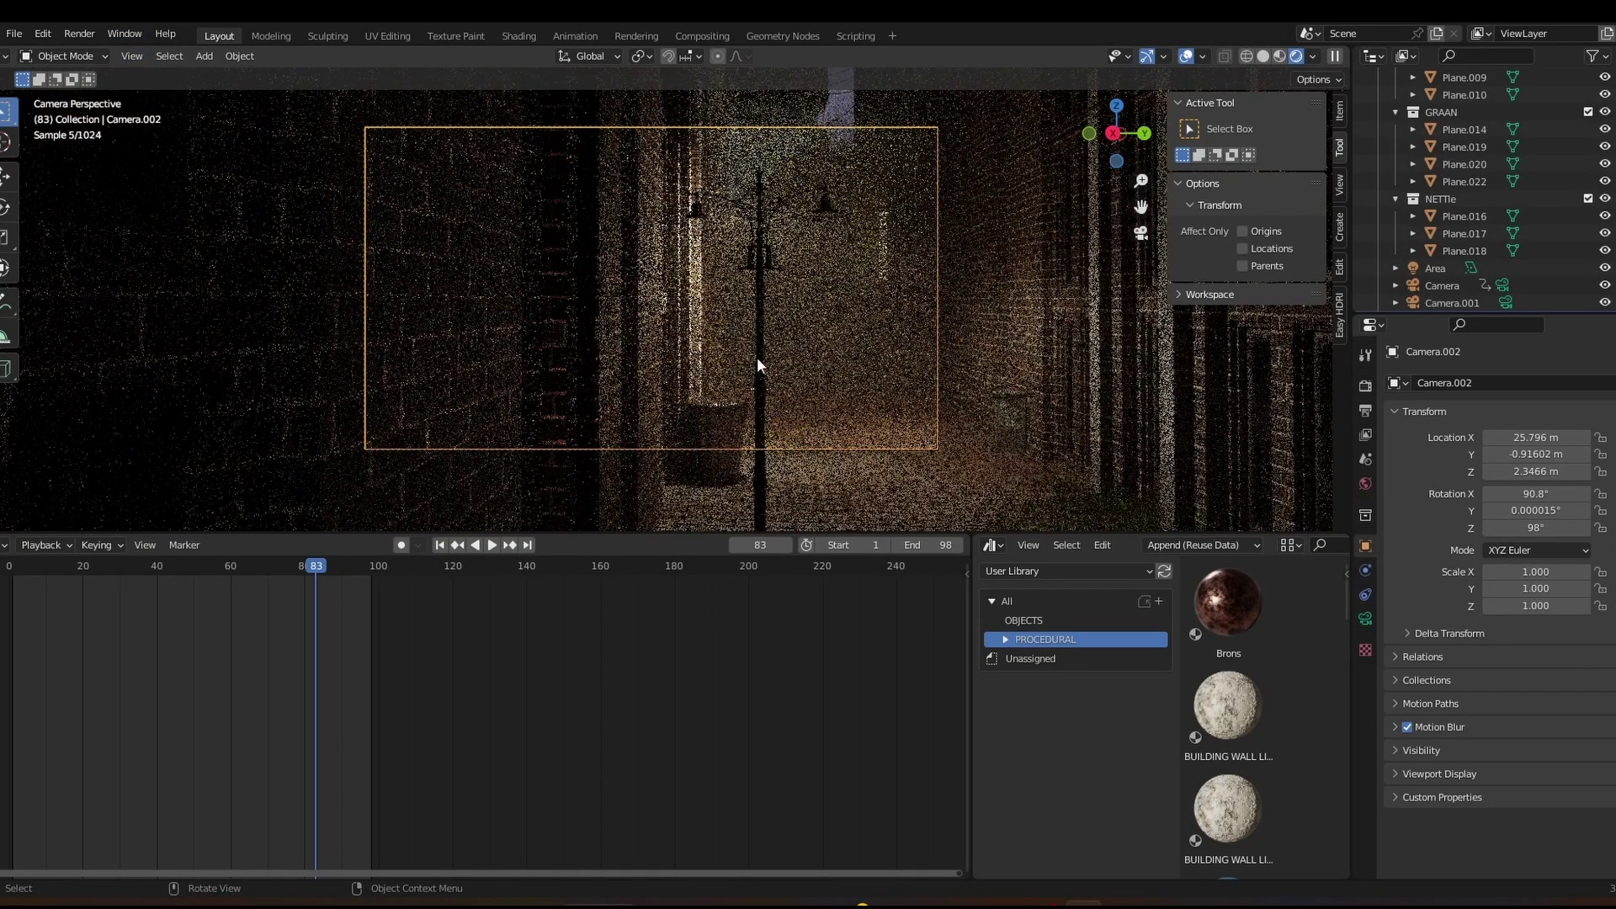
Turn the camera down the alley, tilt it, and lower it toward the ground
key("g")
key("Return")
key("r")
key("z")
key("Return")
key("r")
key("x")
key("Return")
key("g")
key("z")
key("Return")
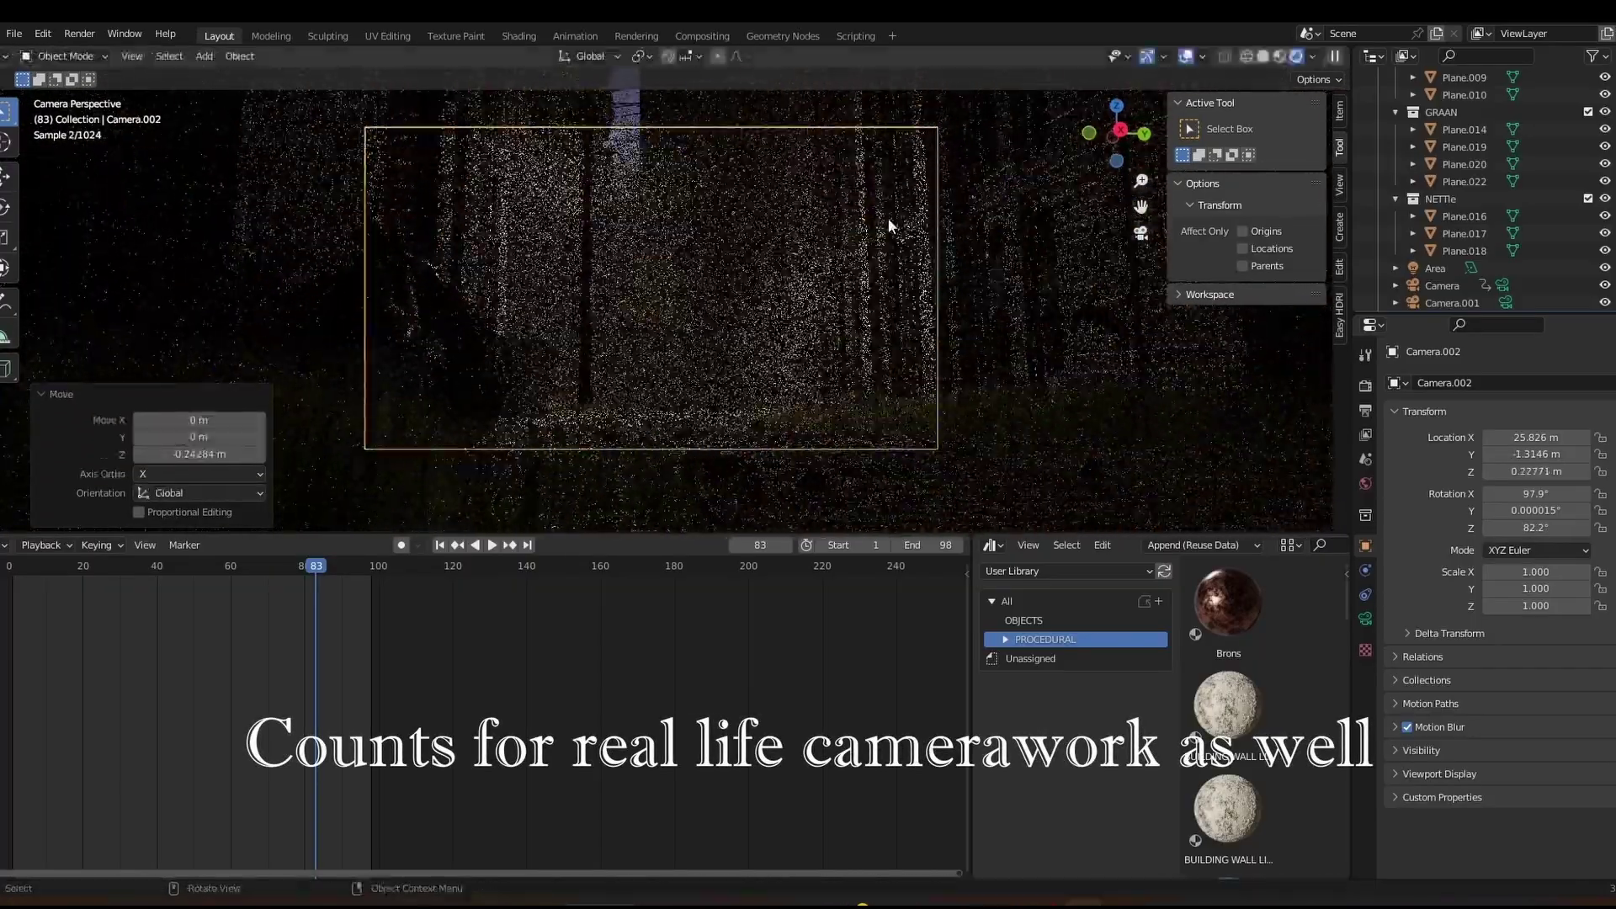
Nudge the camera's heading by about two degrees around Z
left_click(1365, 619)
scroll(1412, 659, "down", 4)
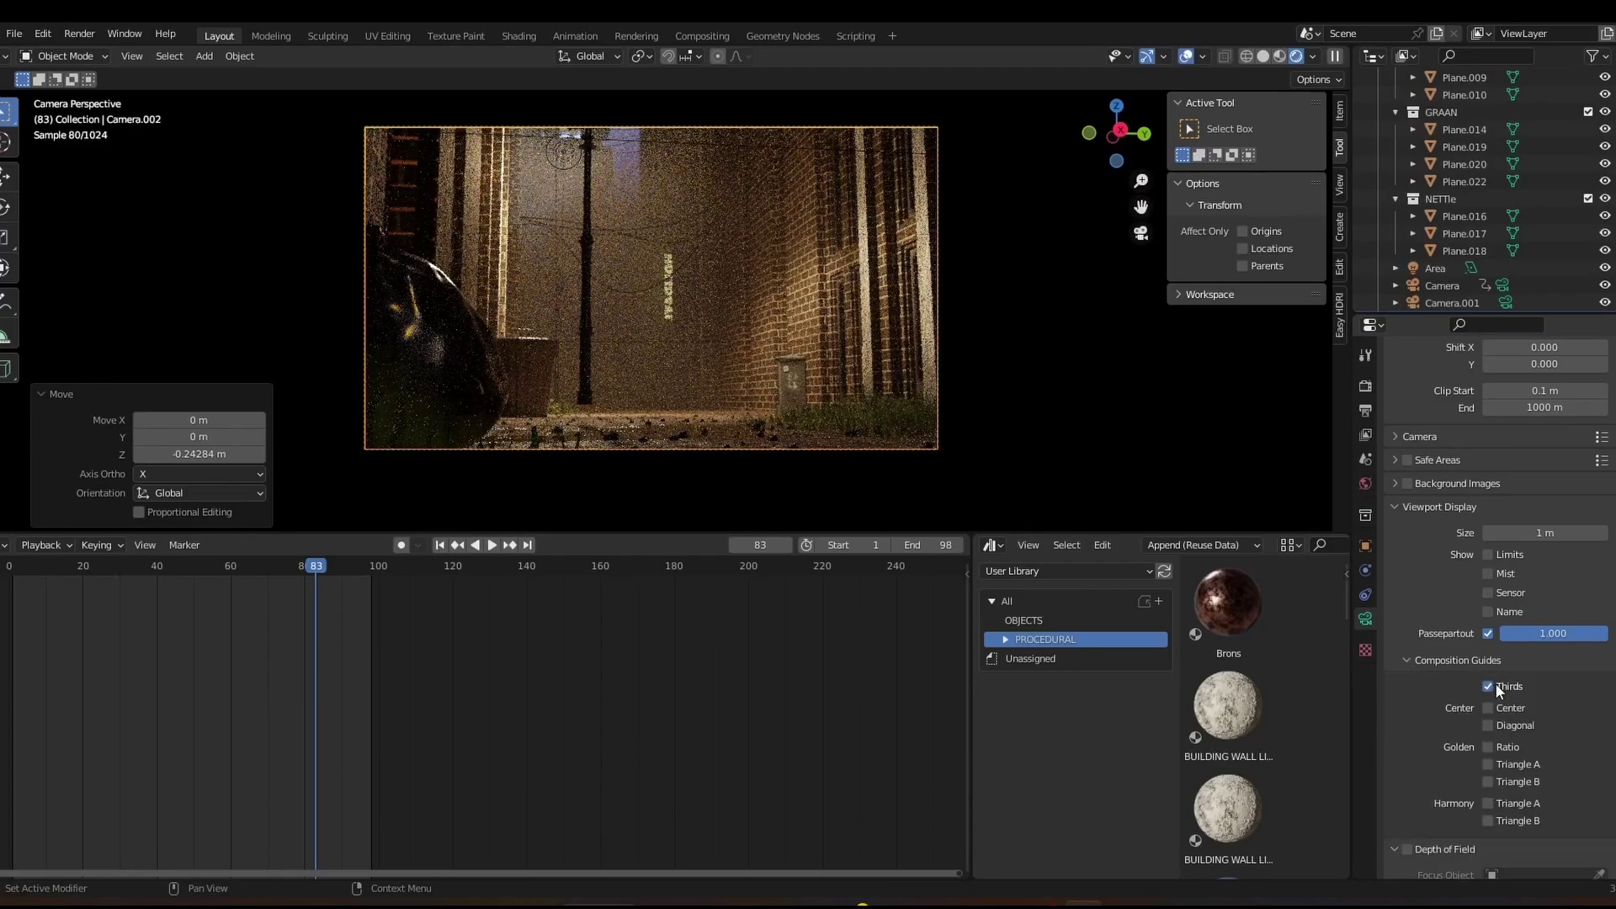
key("r")
key("z")
key("Return")
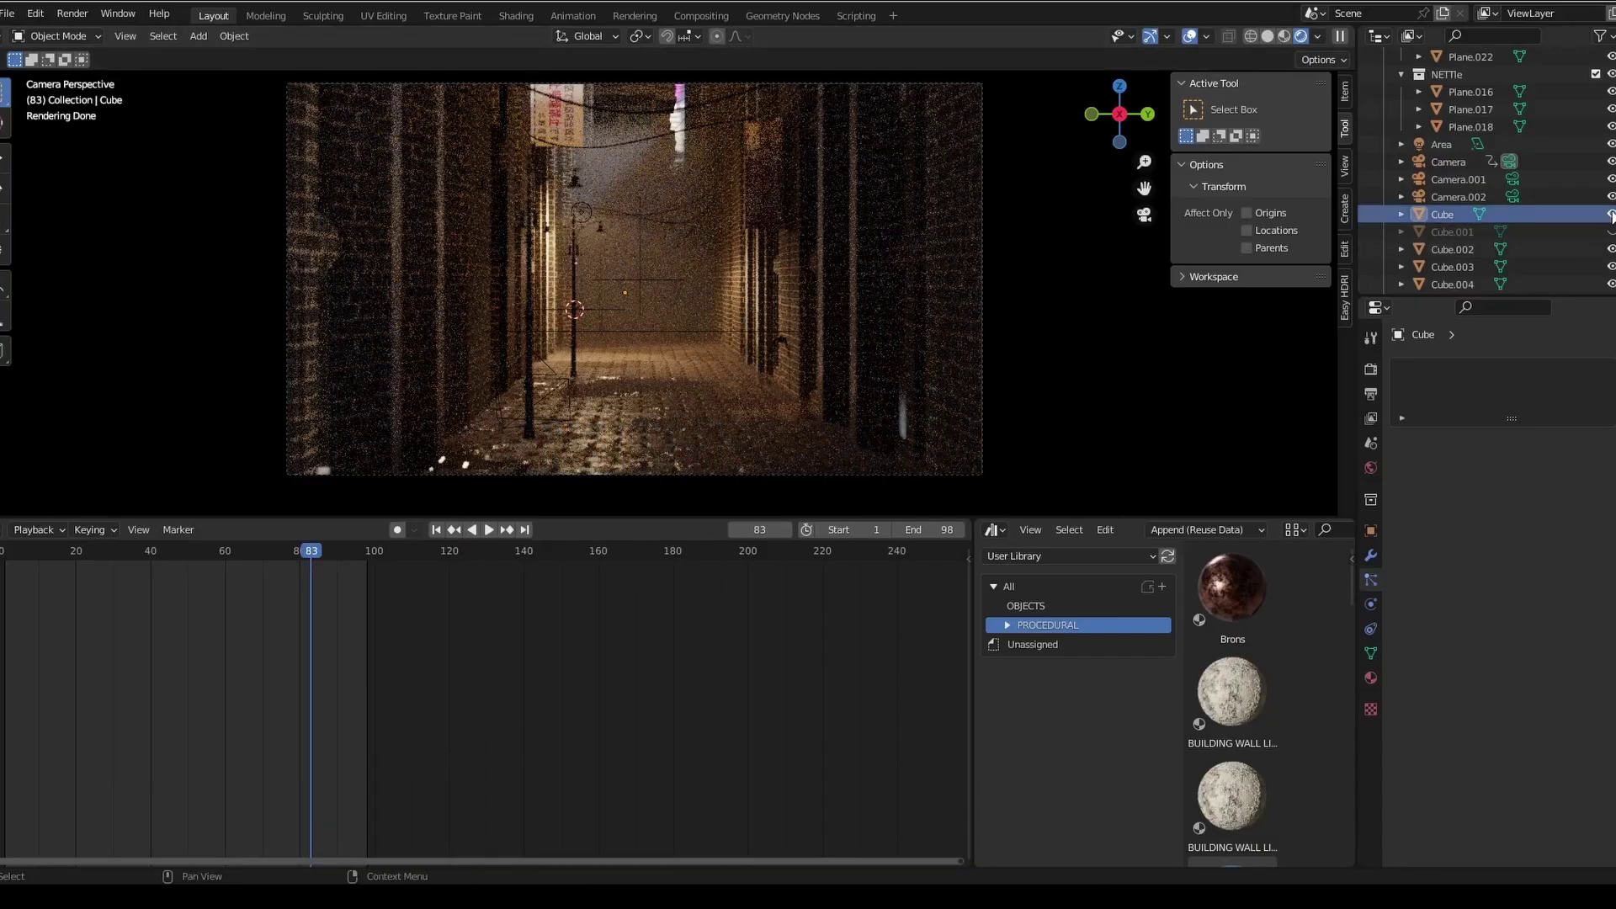
left_click(1609, 215)
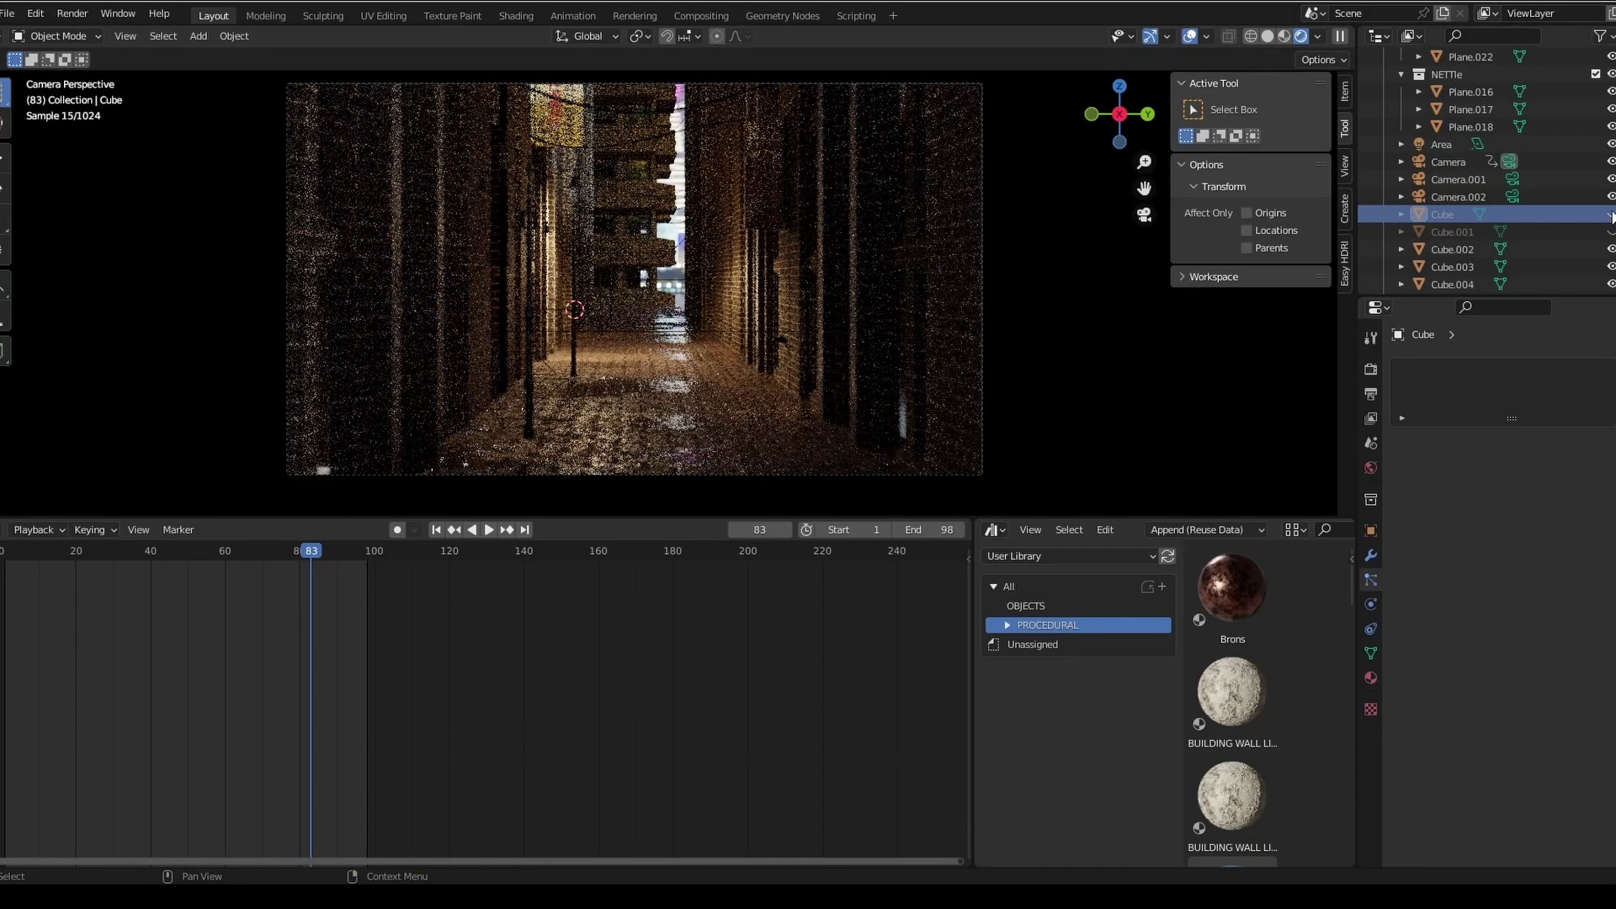
left_click(1610, 215)
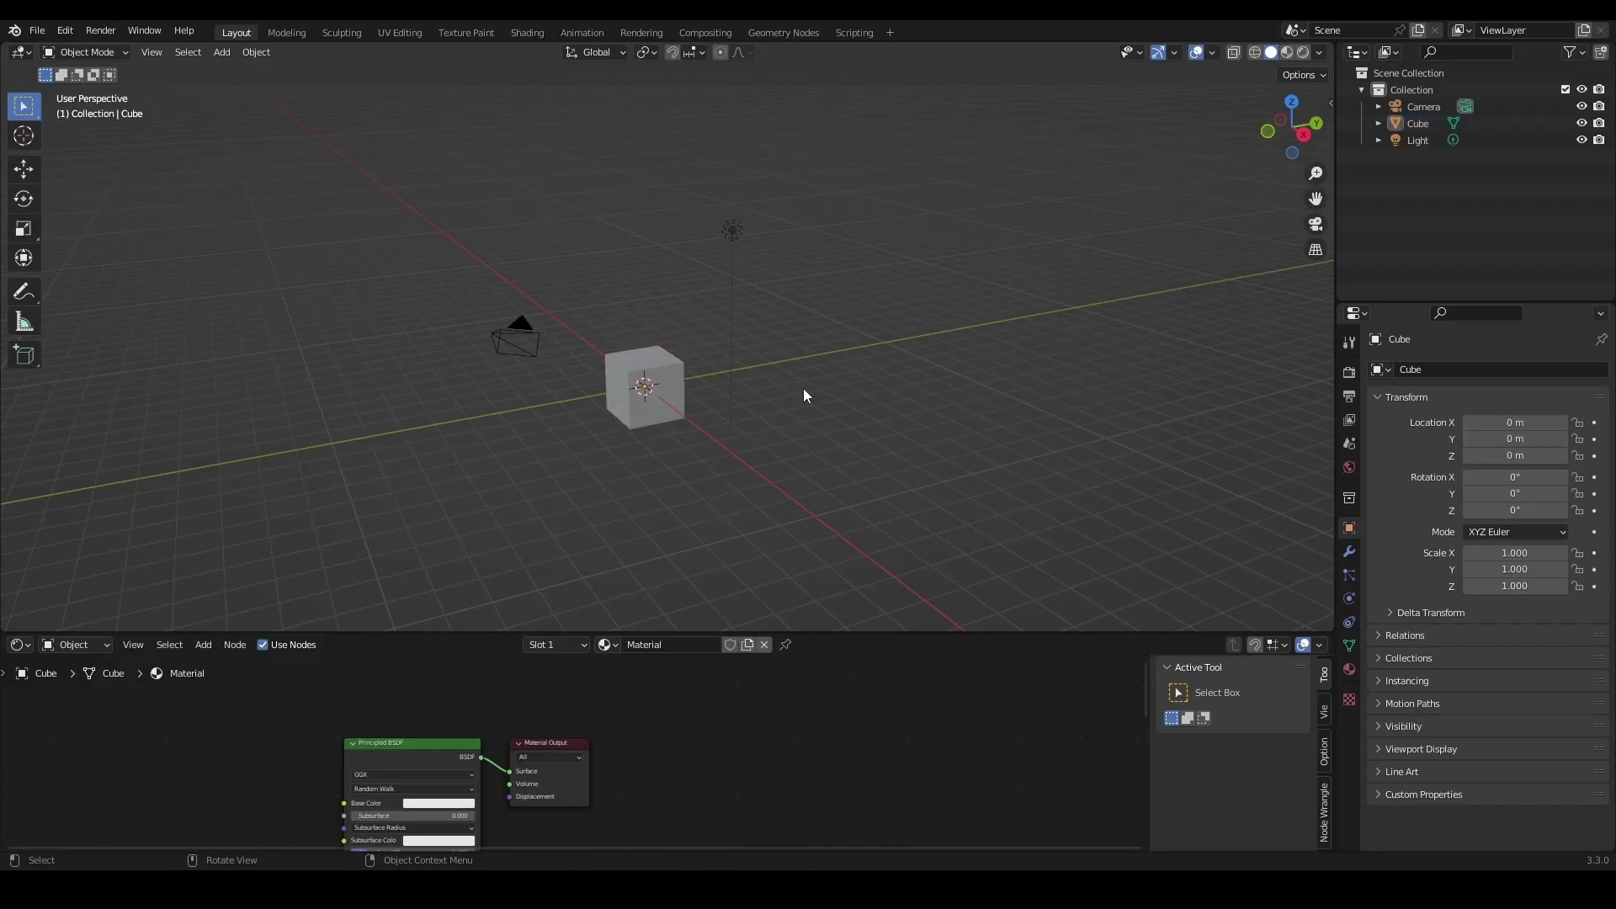
Replace the default objects with a new cube, enlarged and stretched along Y
left_click_drag(808, 326, 673, 394)
key("Delete")
key("shift+a")
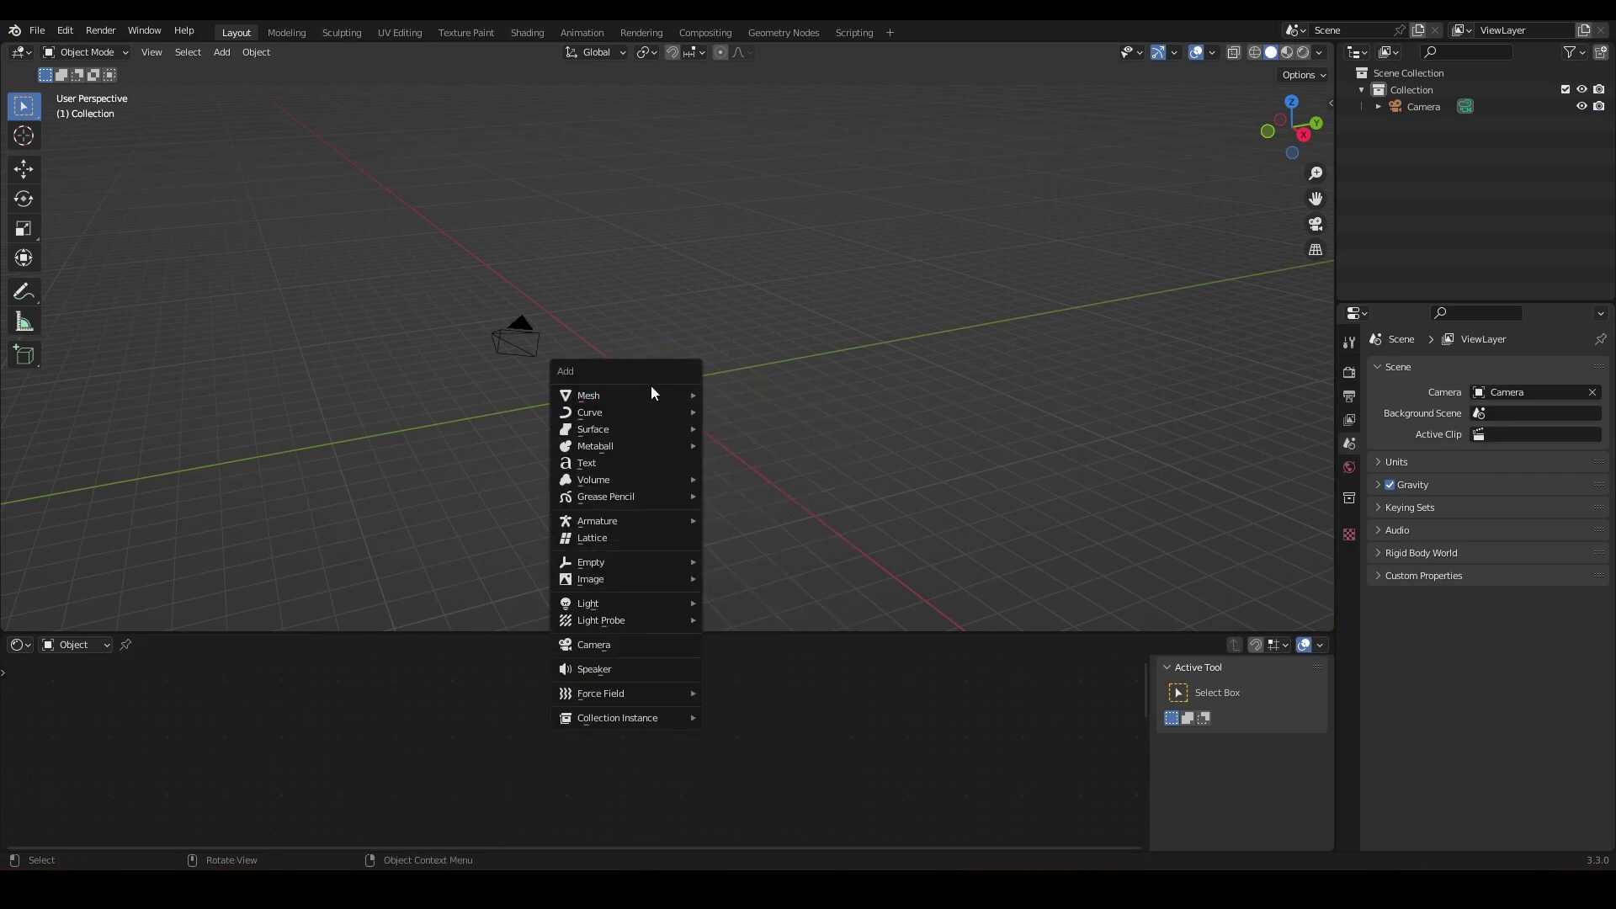
mouse_move(650, 386)
left_click(761, 409)
key("s")
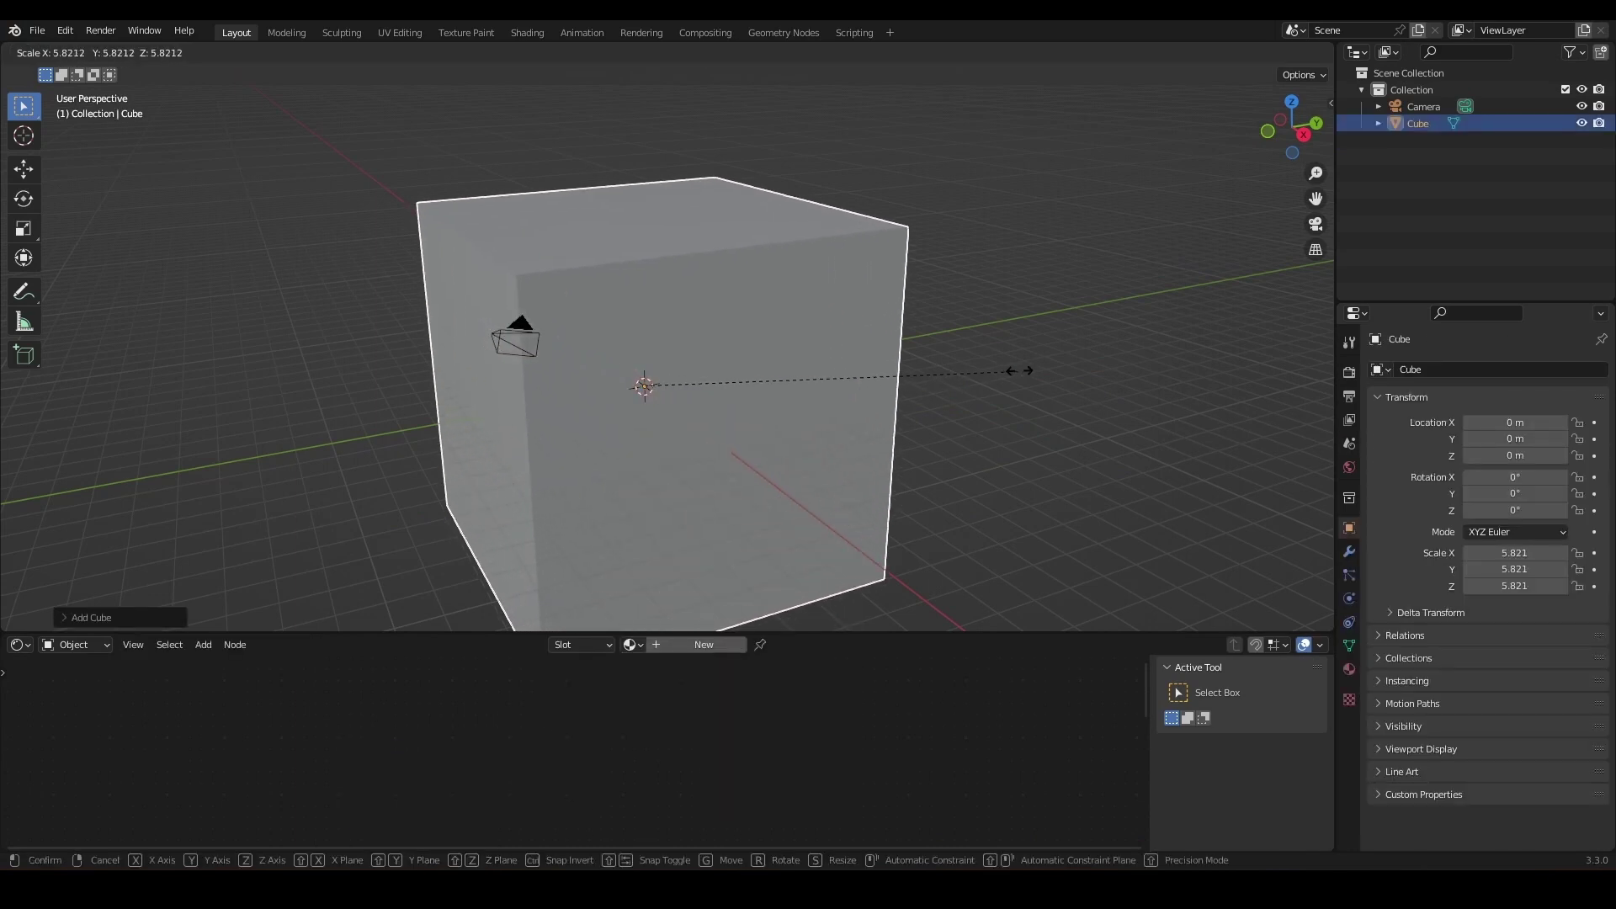
left_click(1095, 367)
key("s")
key("y")
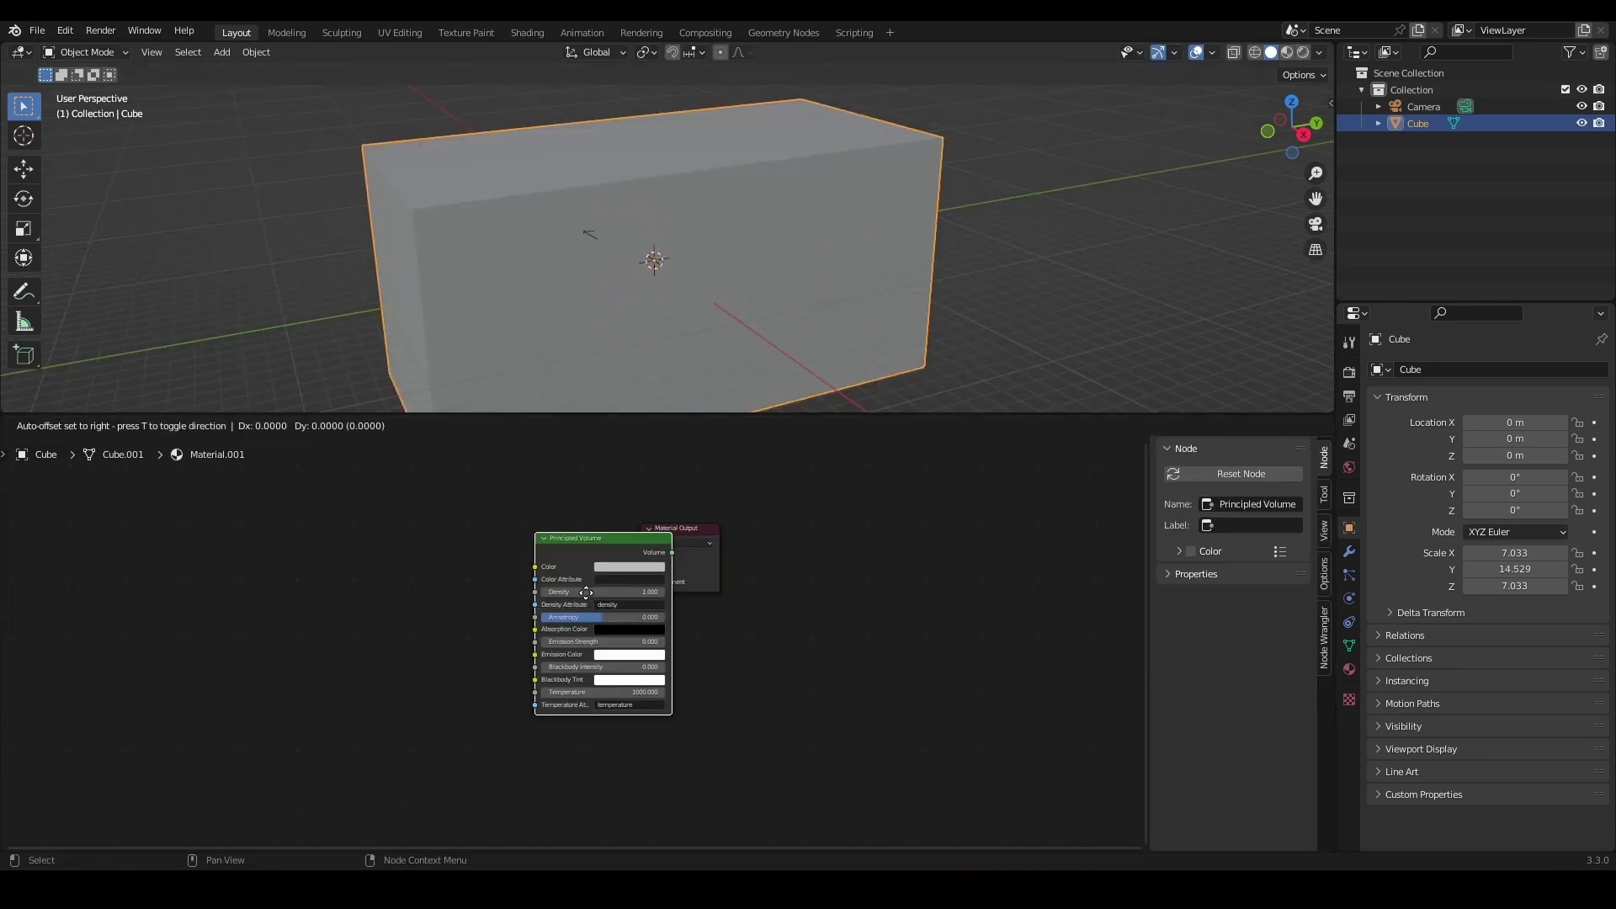
Drive Principled Volume Density with a Gradient Texture through a ColorRamp, black stop at 0.473
left_click_drag(673, 542, 640, 567)
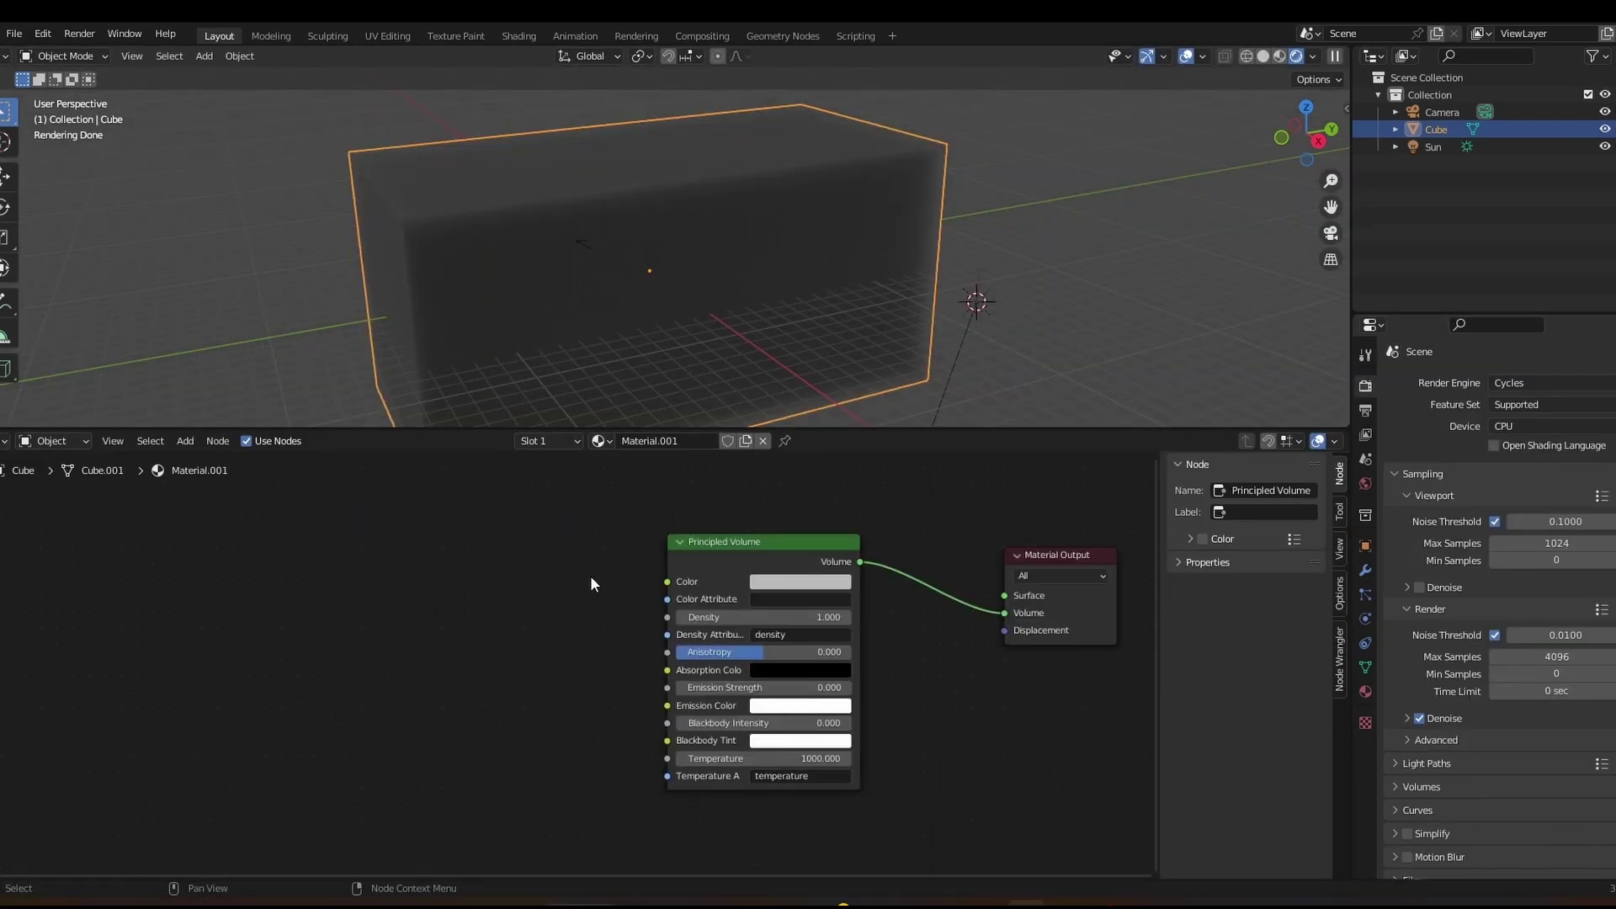
key("shift+a")
left_click(475, 559)
type("g")
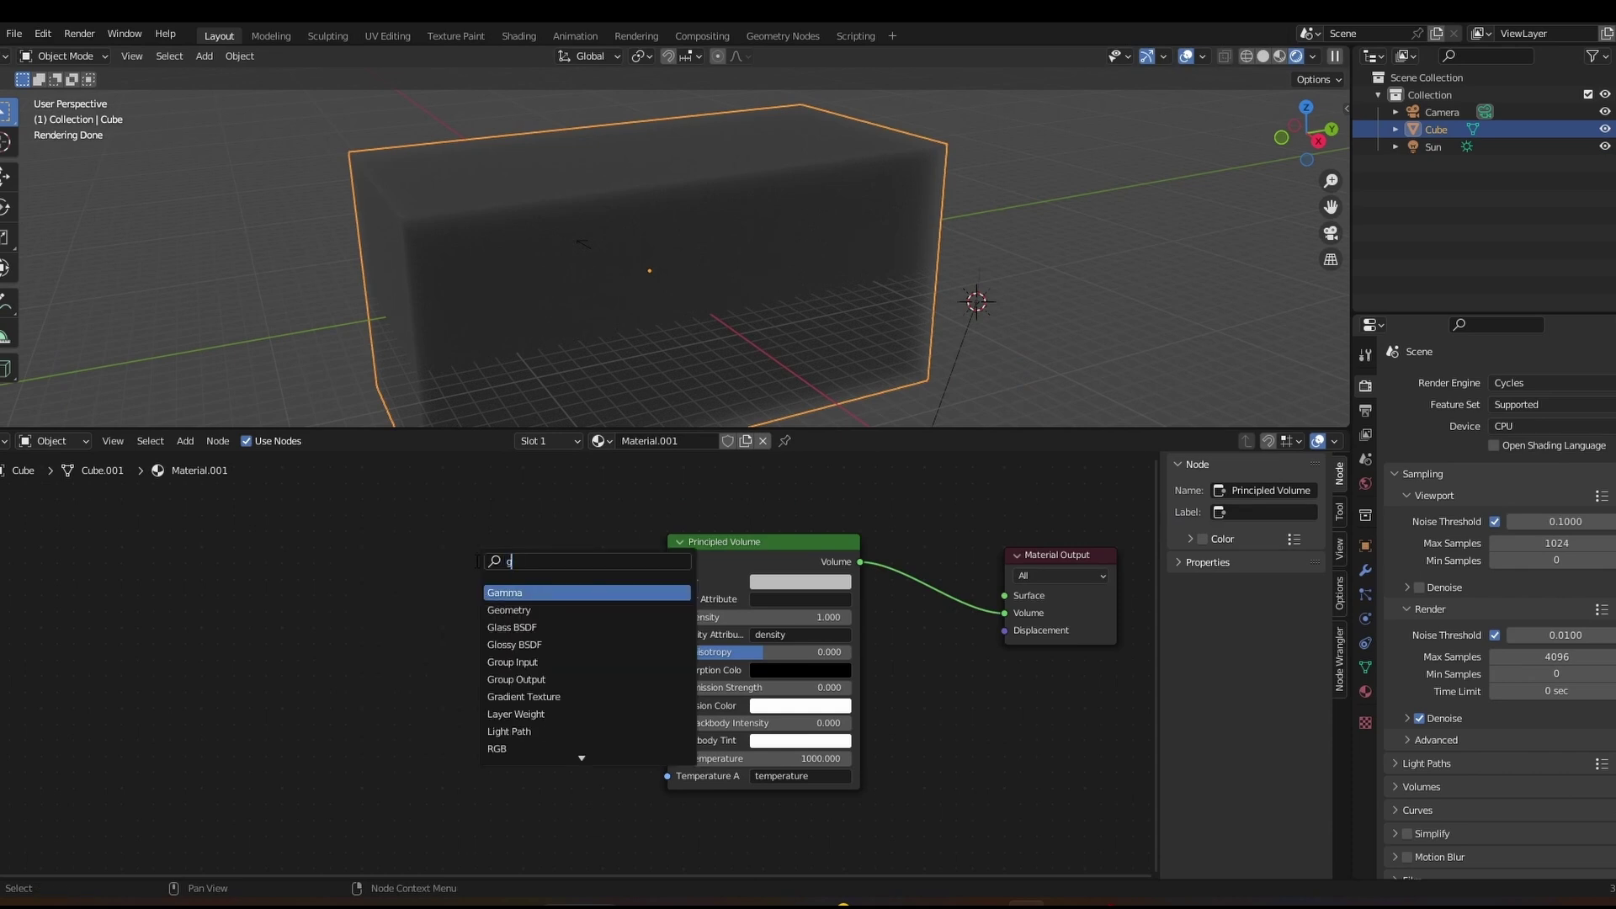
type("rad")
left_click(521, 592)
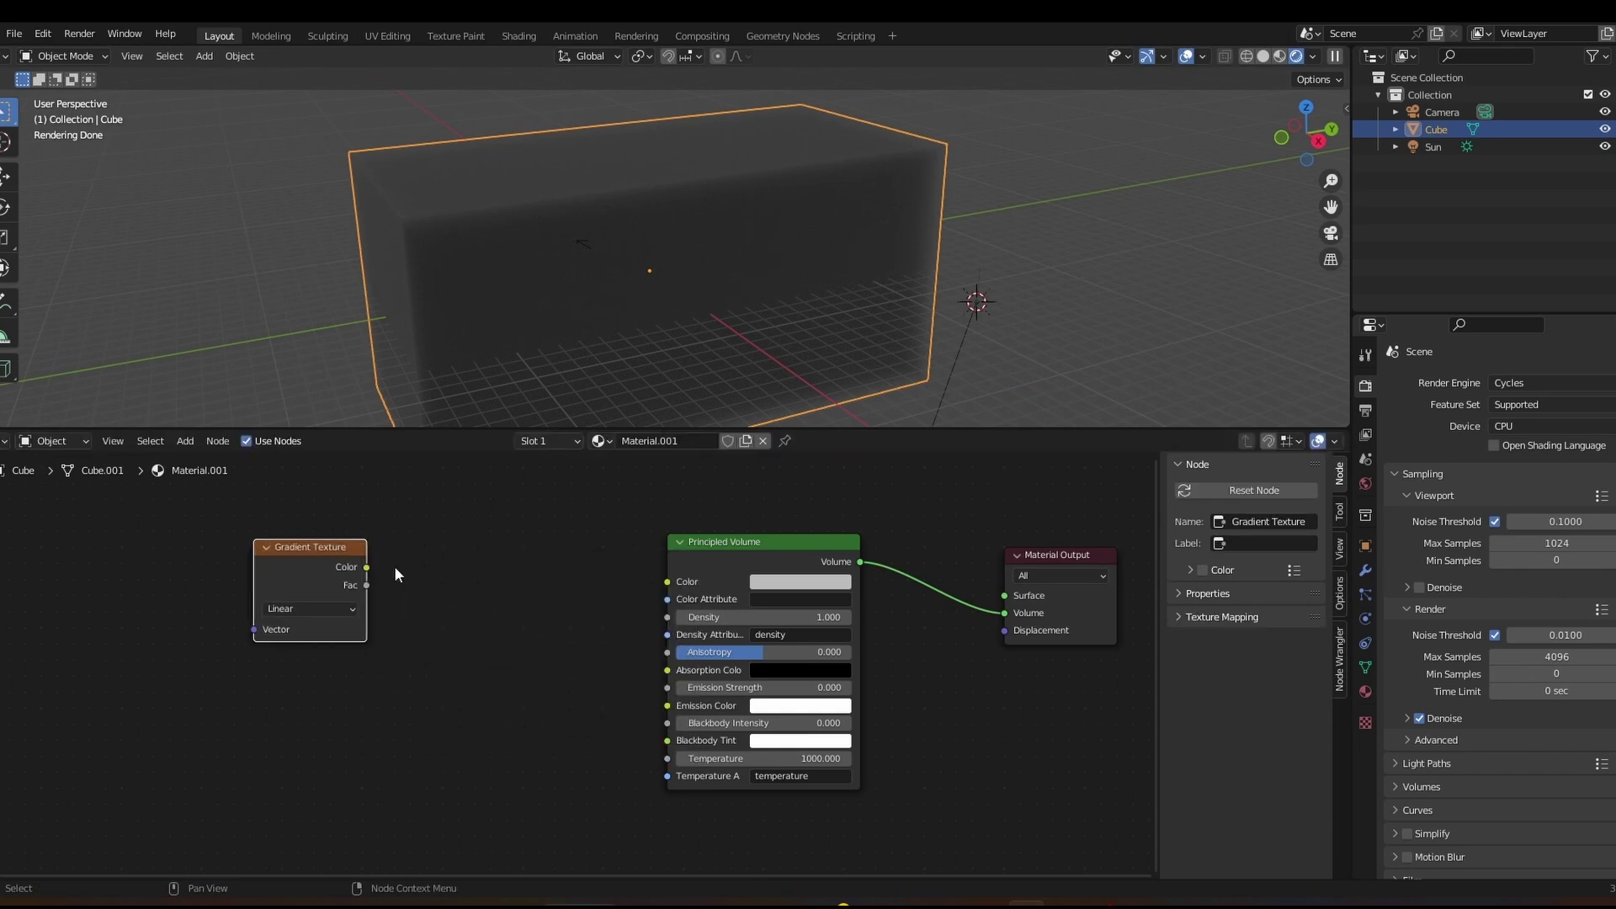
key("ctrl+v")
left_click_drag(367, 566, 404, 709)
left_click_drag(598, 581, 617, 582)
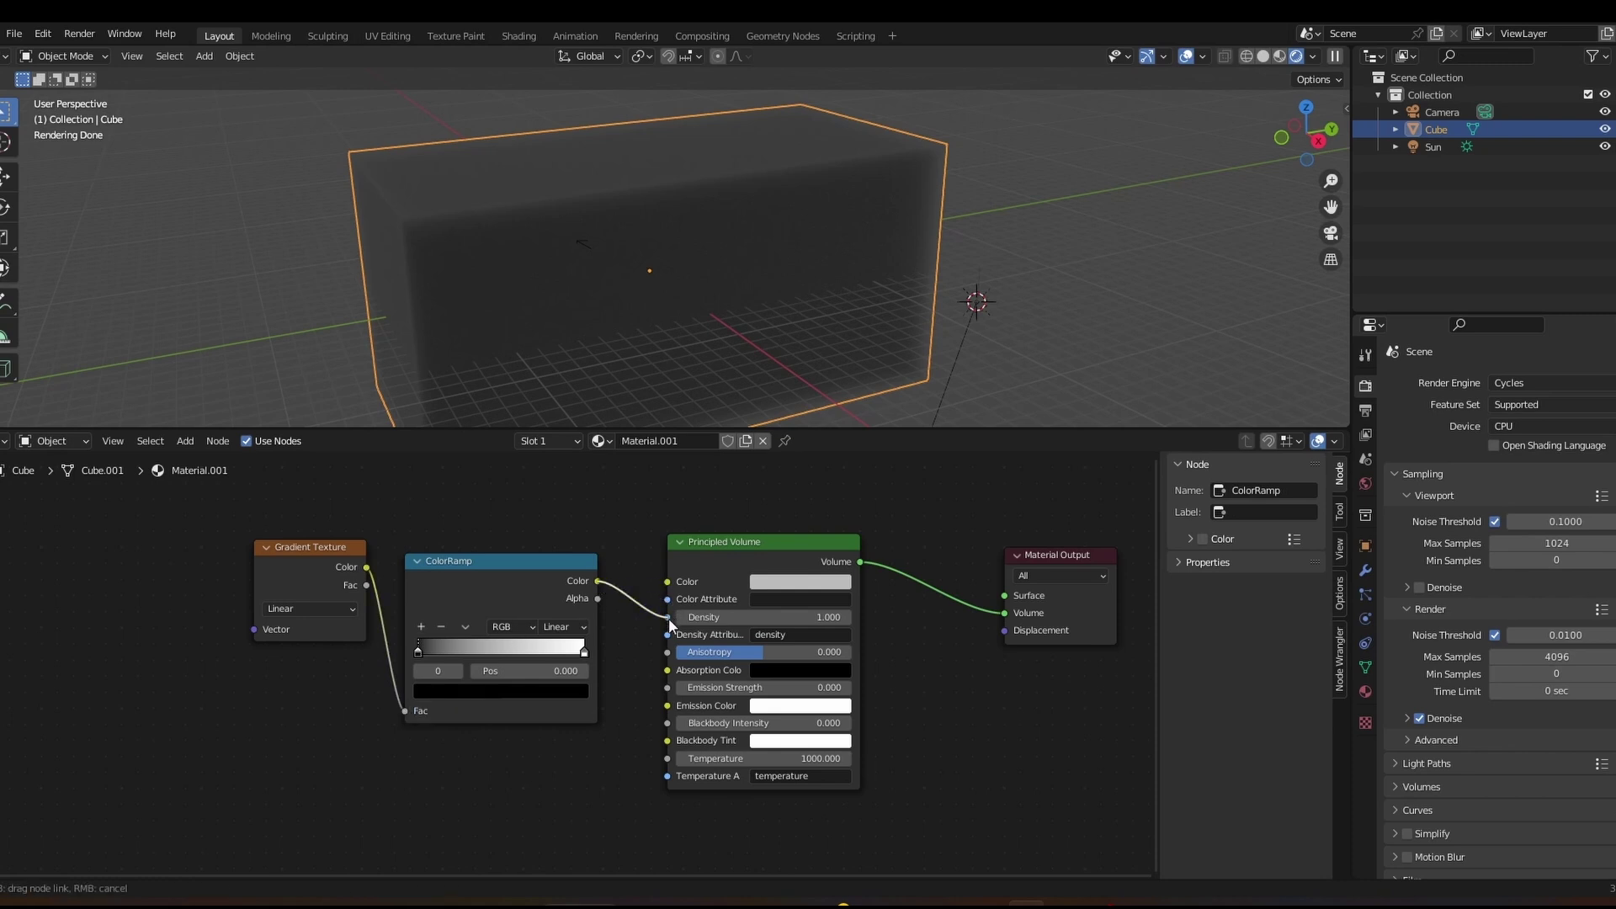
left_click_drag(670, 622, 667, 617)
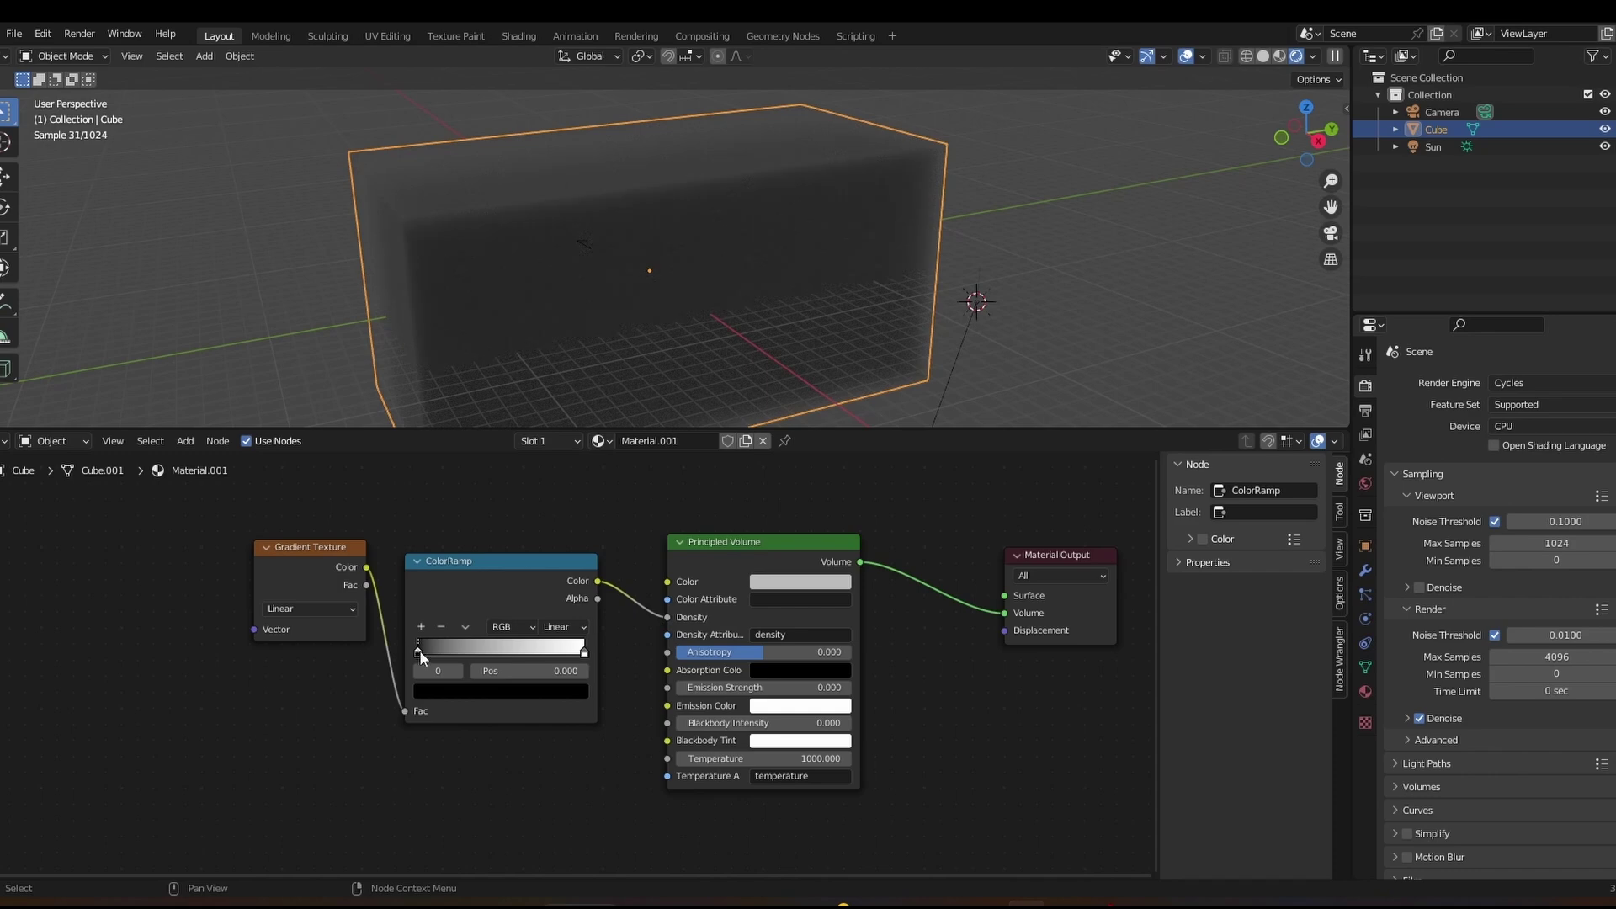
left_click_drag(419, 650, 498, 649)
Add mapping nodes to the Gradient Texture and rotate it 90° on Y
middle_click_drag(463, 301, 560, 353)
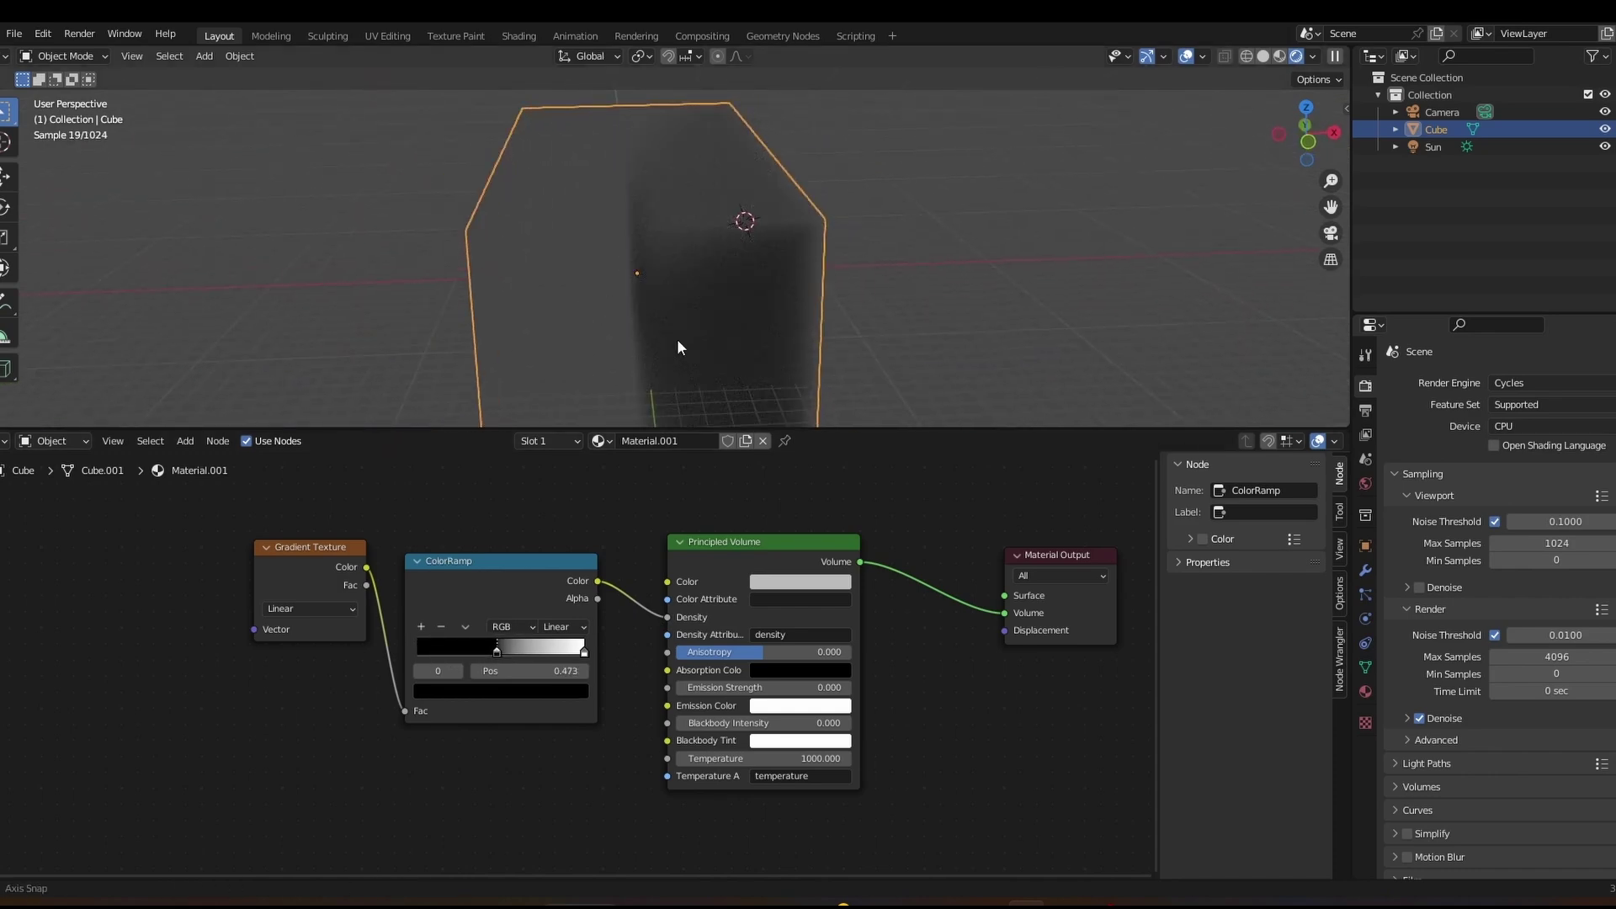
middle_click_drag(676, 339, 573, 419)
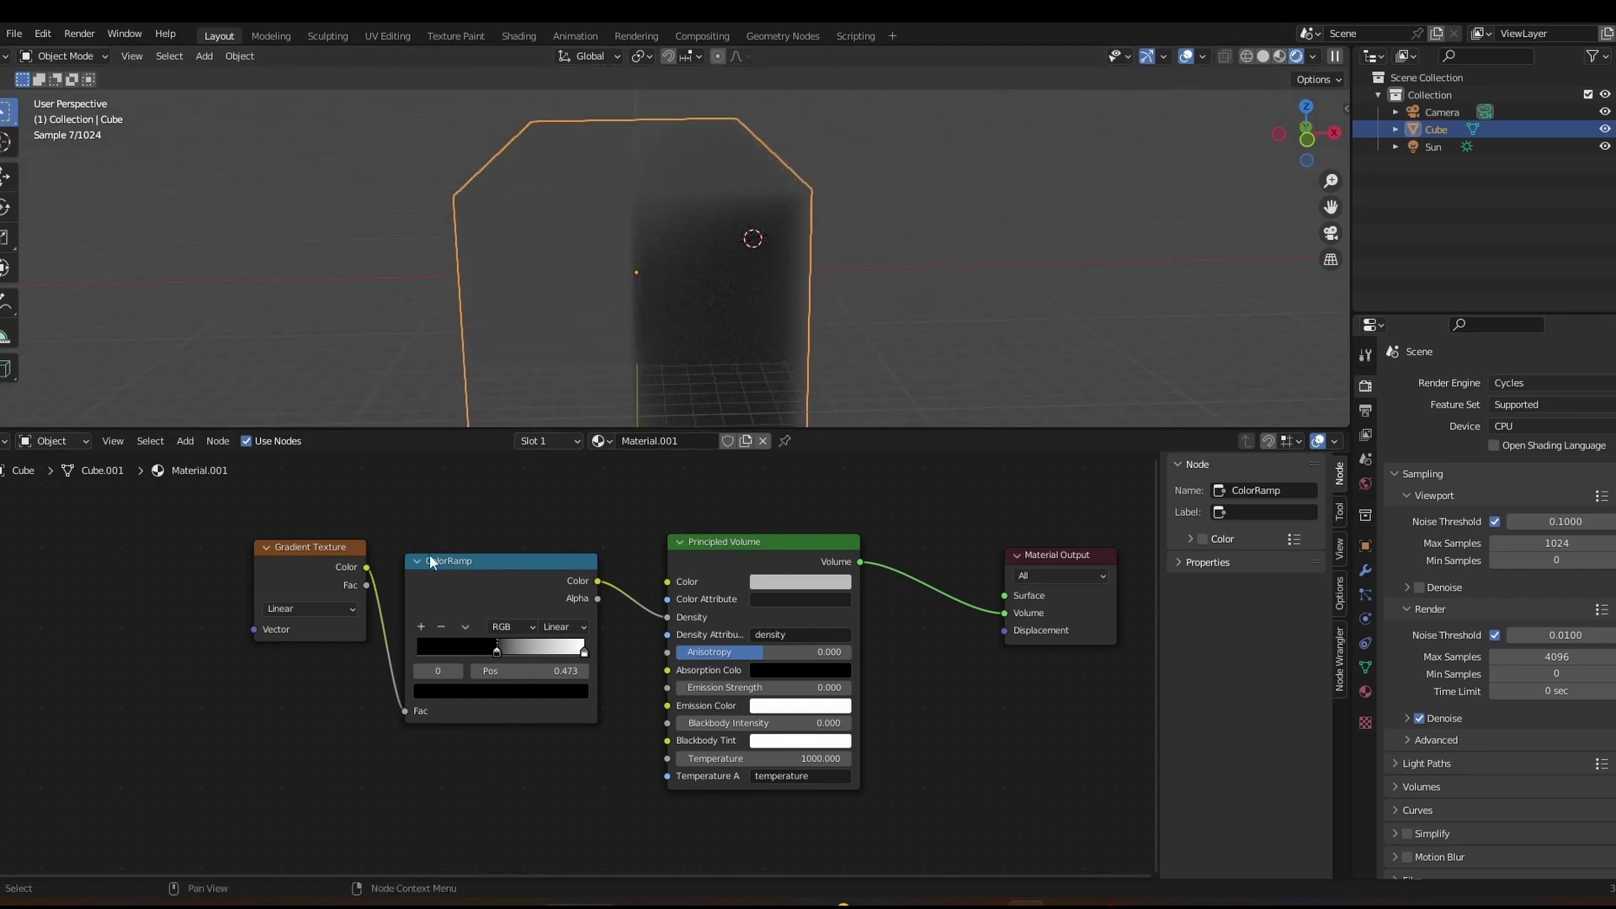
middle_click_drag(264, 530, 490, 535)
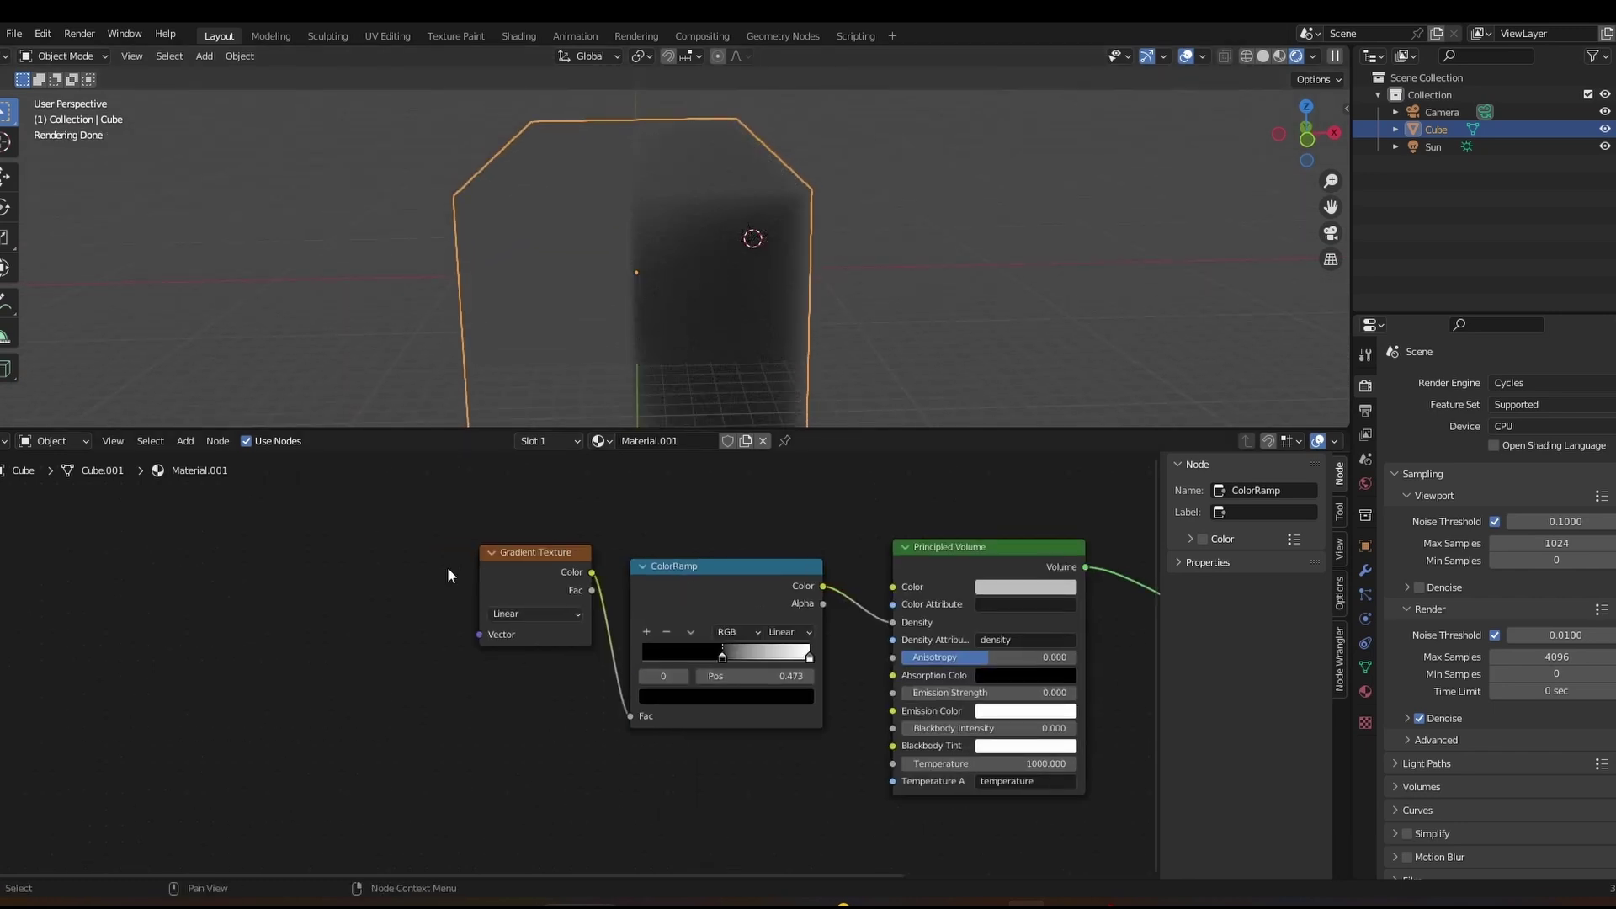
left_click(518, 569)
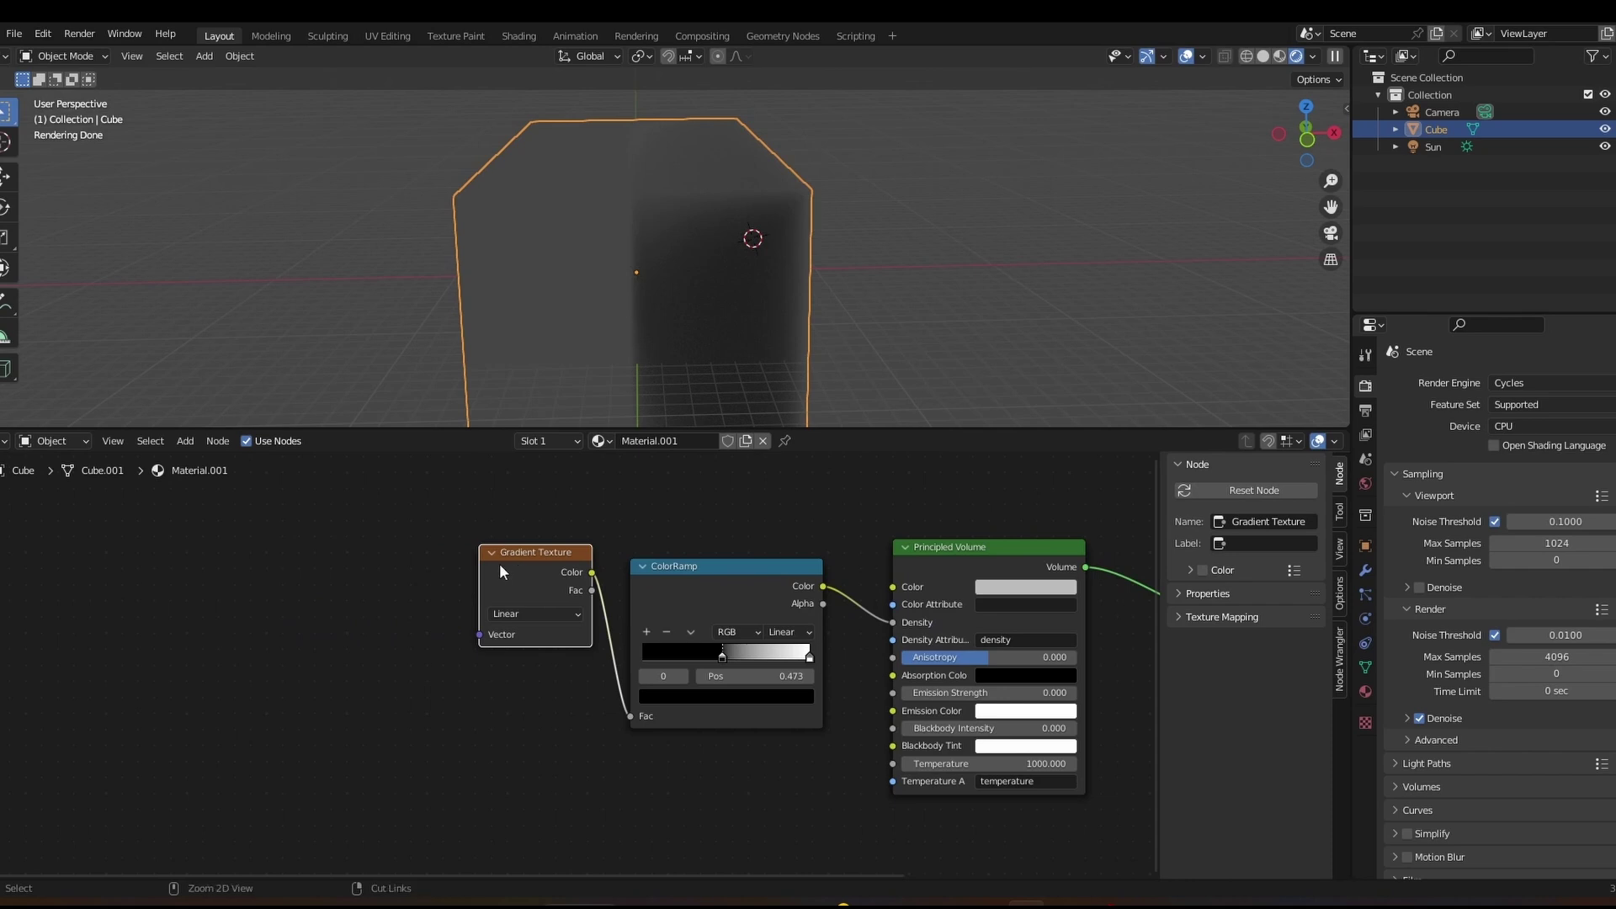
key("ctrl+t")
middle_click_drag(416, 764, 444, 615)
left_click(445, 615)
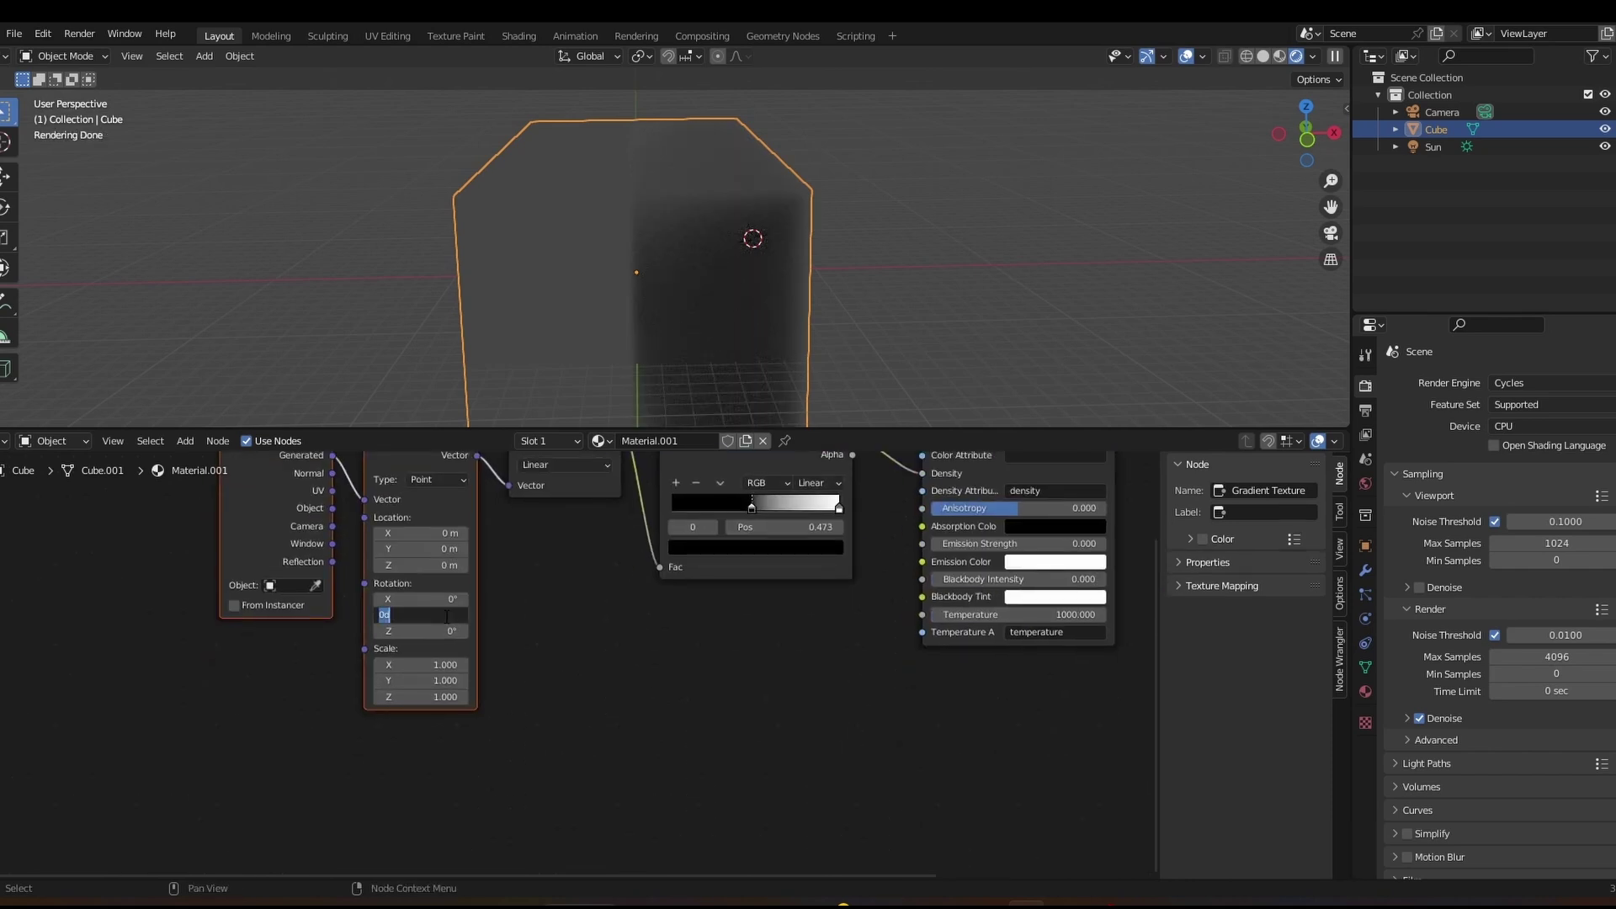
type("90")
key("Return")
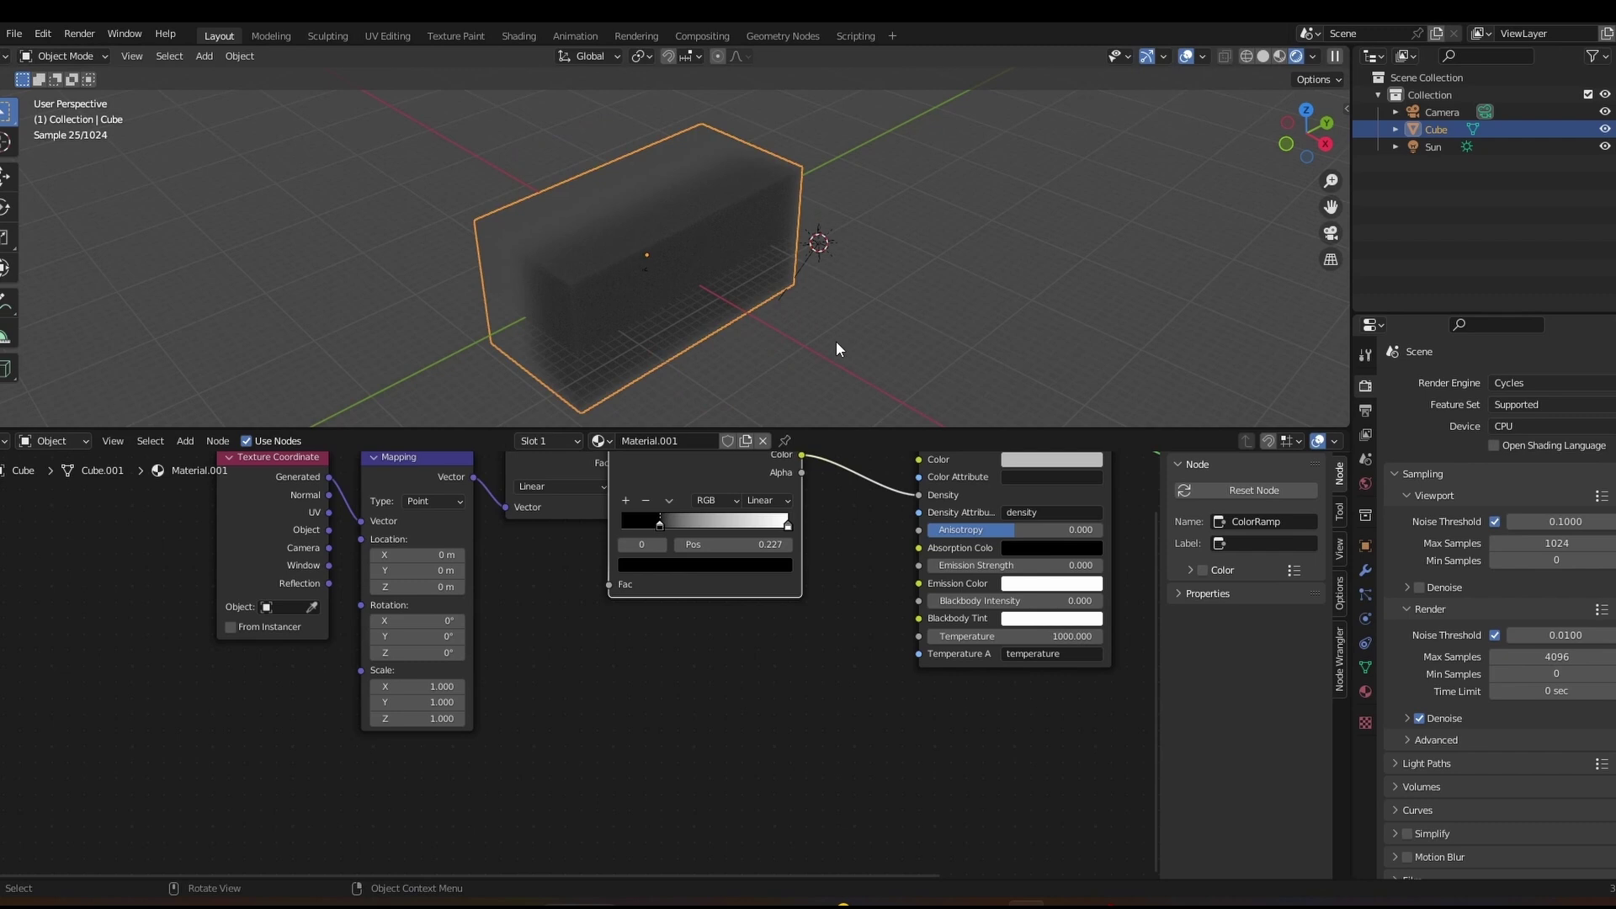
Rotate the volume cube 90° around Z and stretch it along Y
key("r")
type("z9")
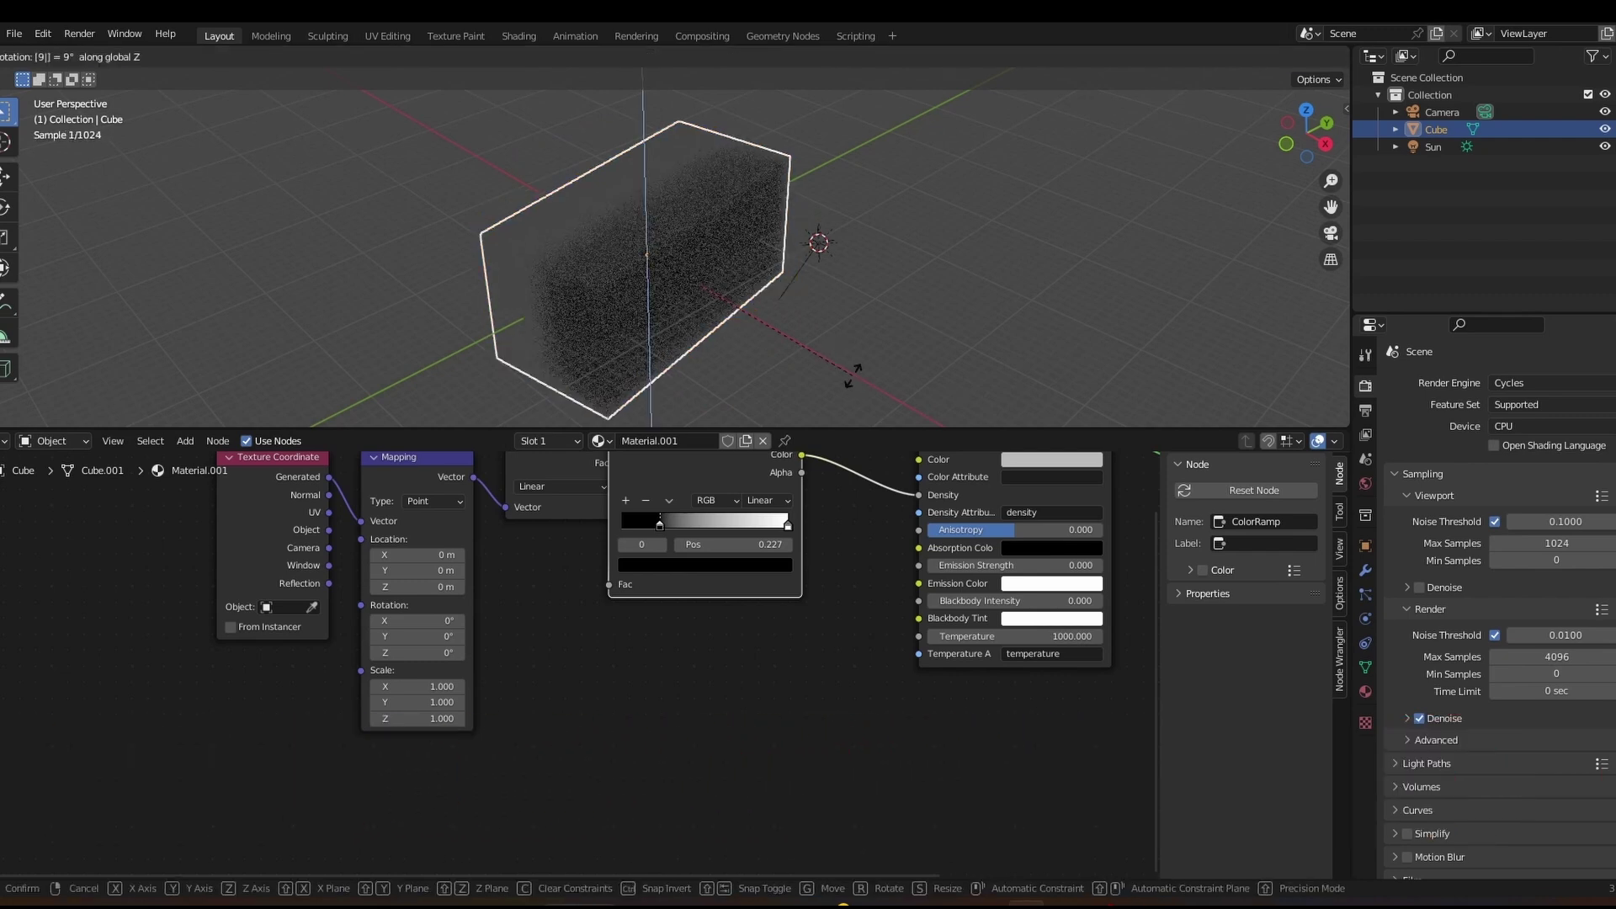
type("0")
key("Return")
key("s")
key("y")
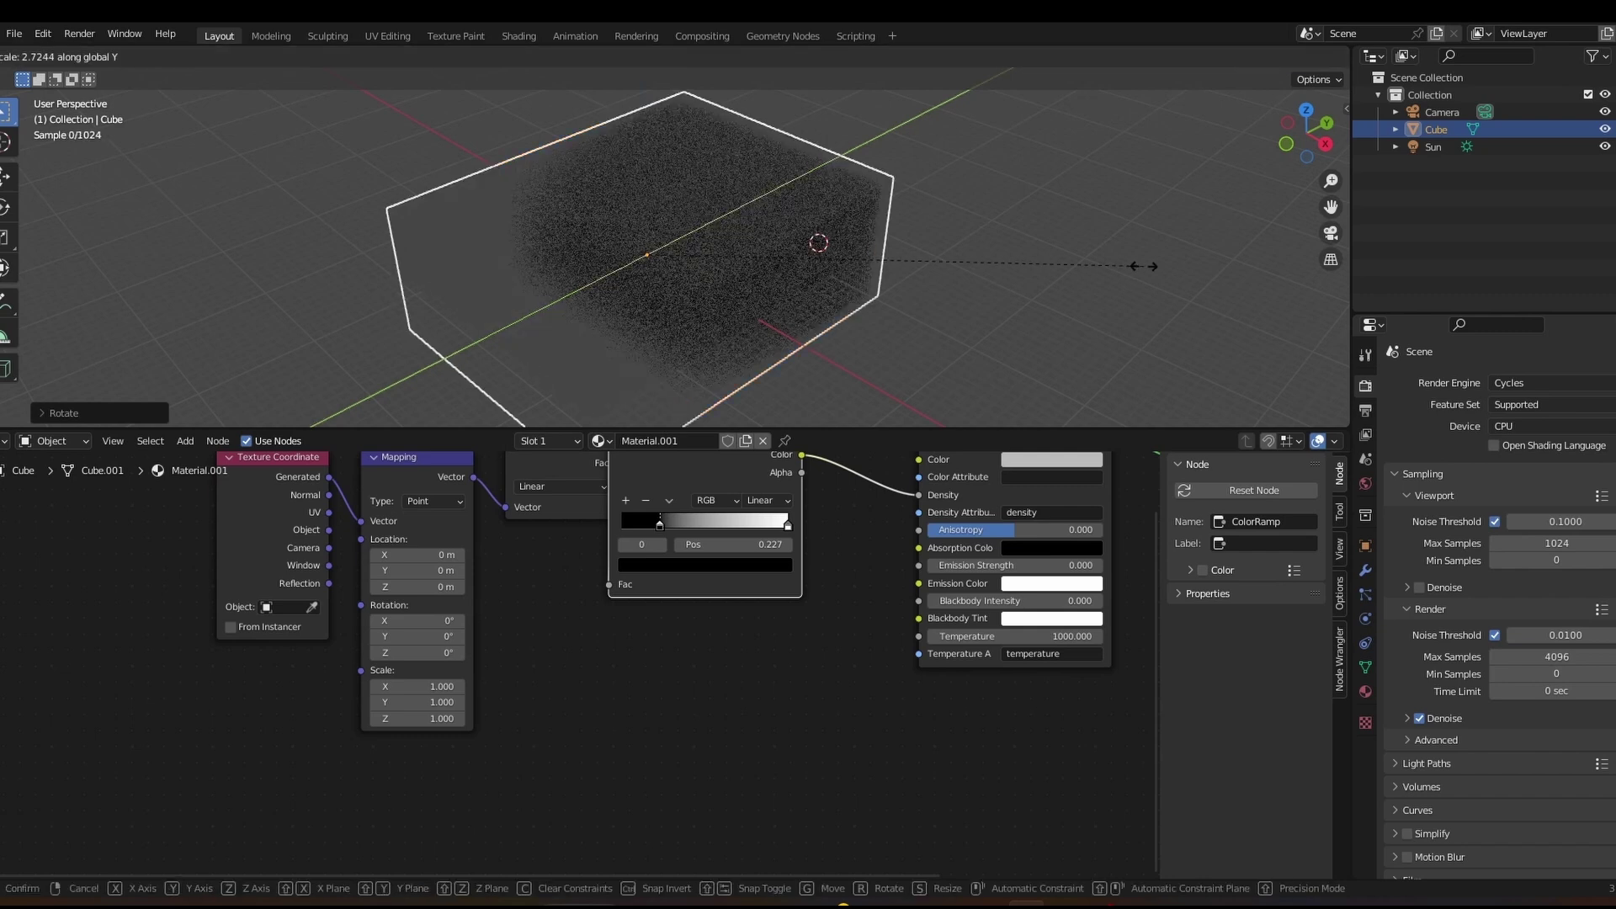
left_click(1146, 266)
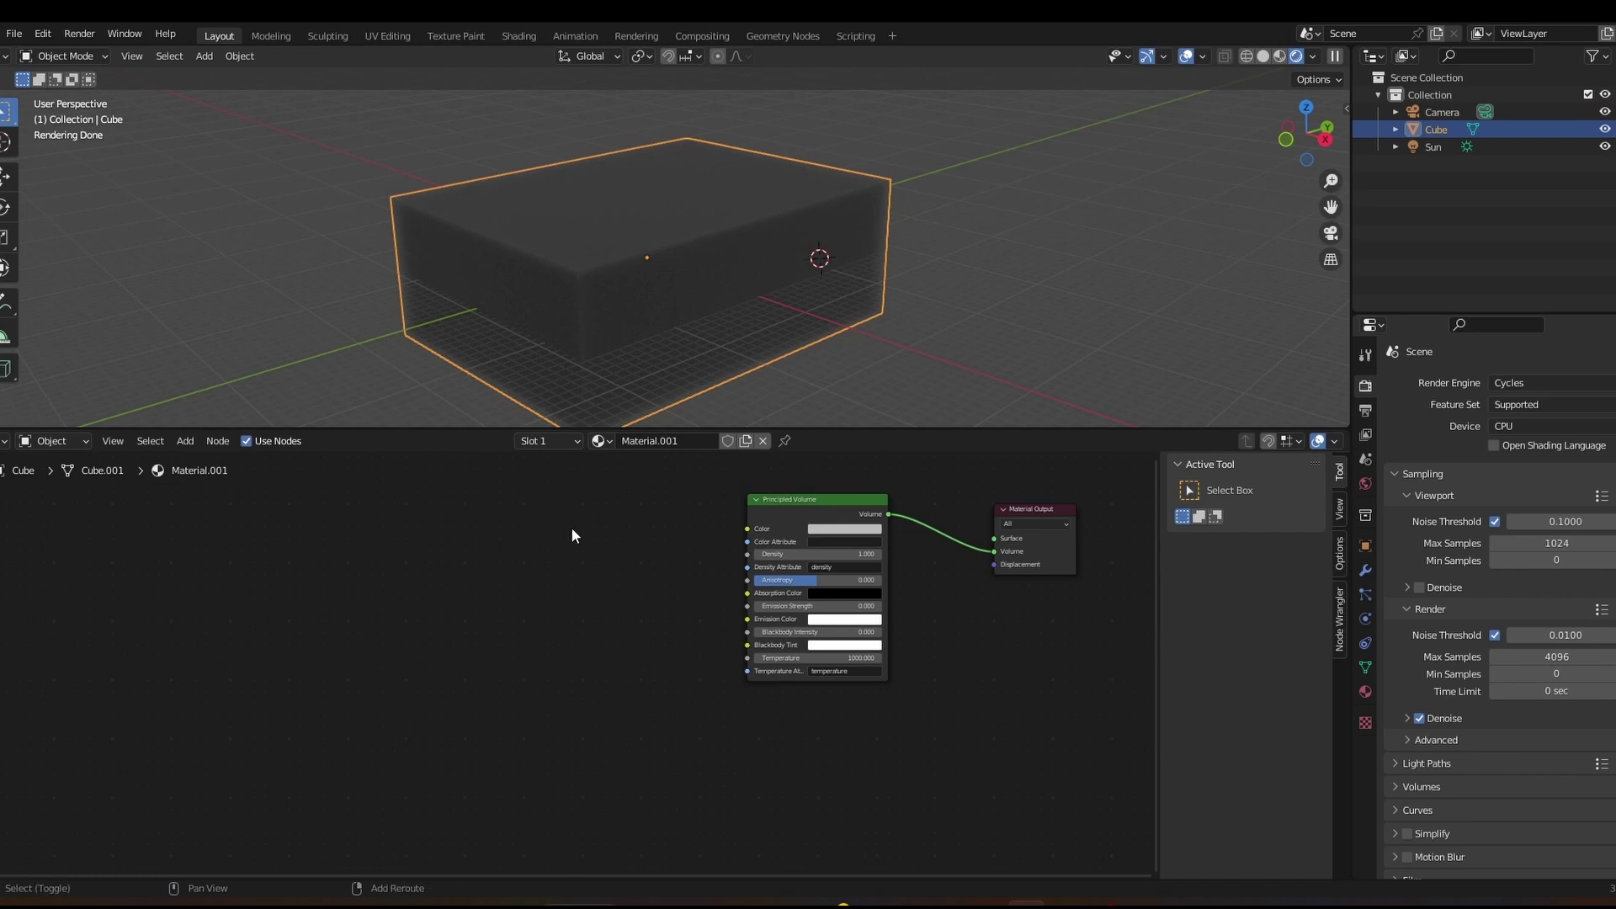
Add a Noise Texture and feed its Fac through the ColorRamp into Density
key("shift+a")
left_click(423, 525)
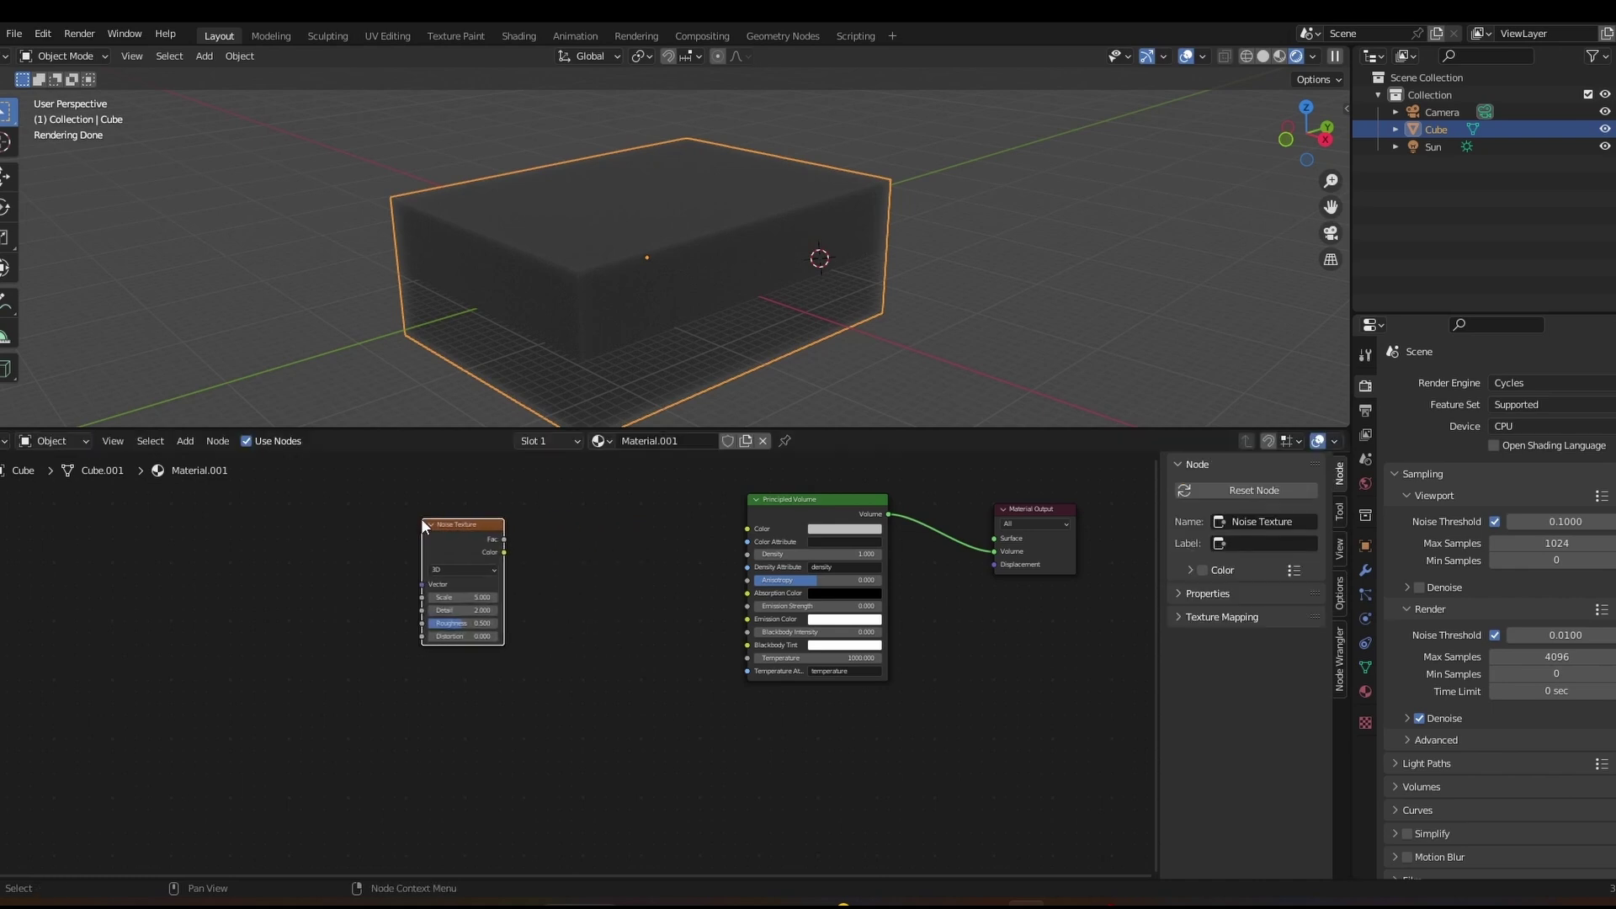
left_click_drag(457, 533, 422, 533)
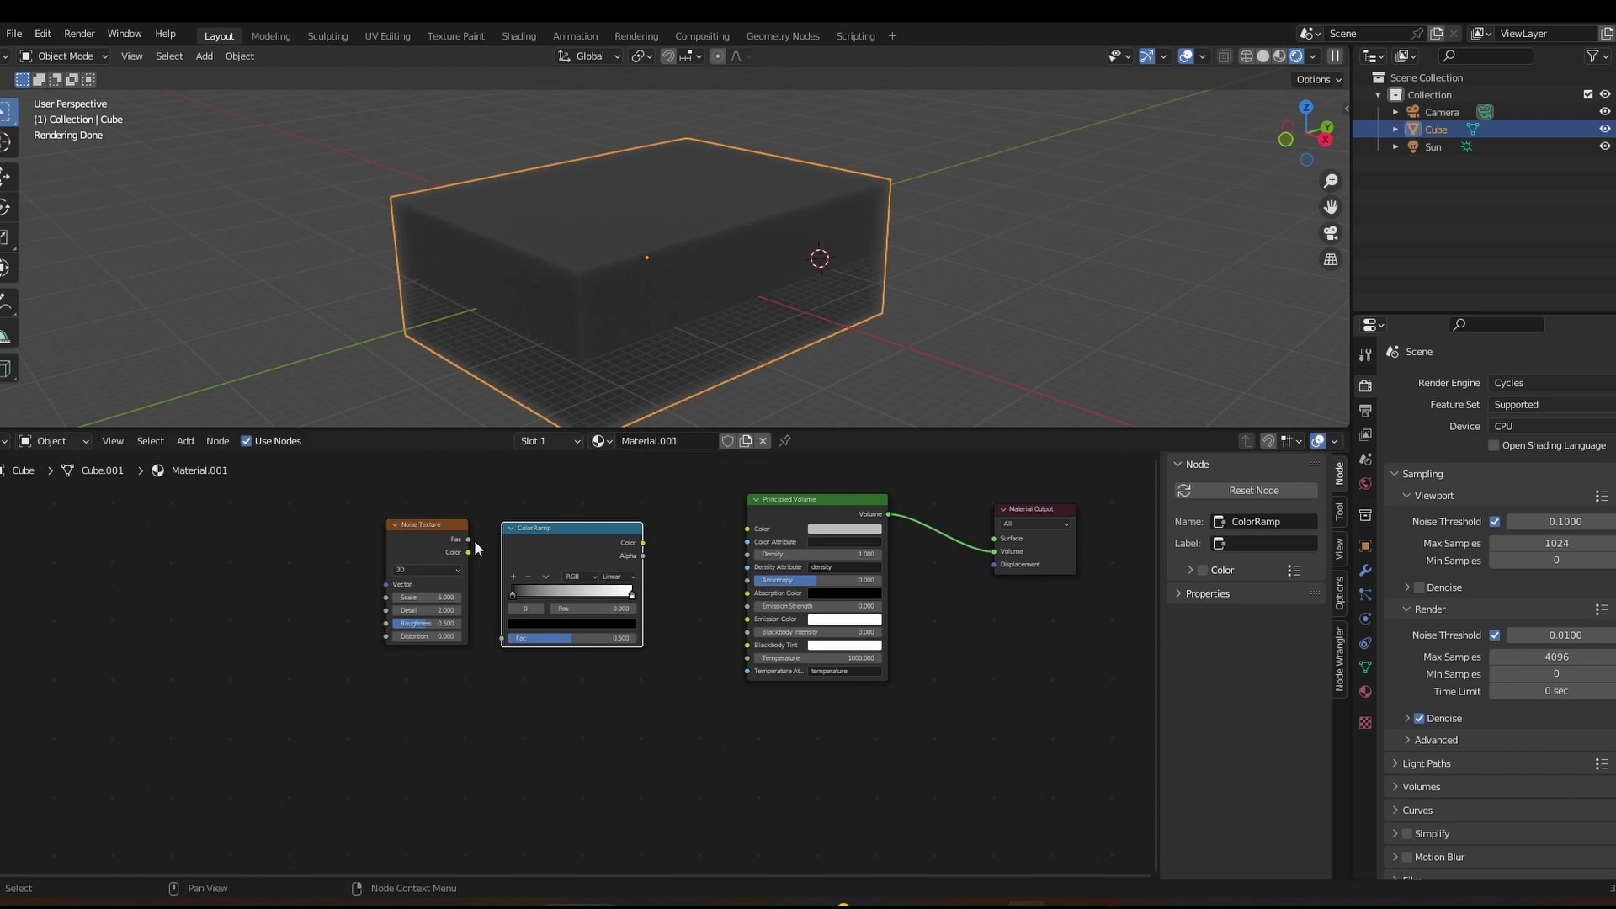
left_click(472, 547)
left_click_drag(468, 540, 508, 632)
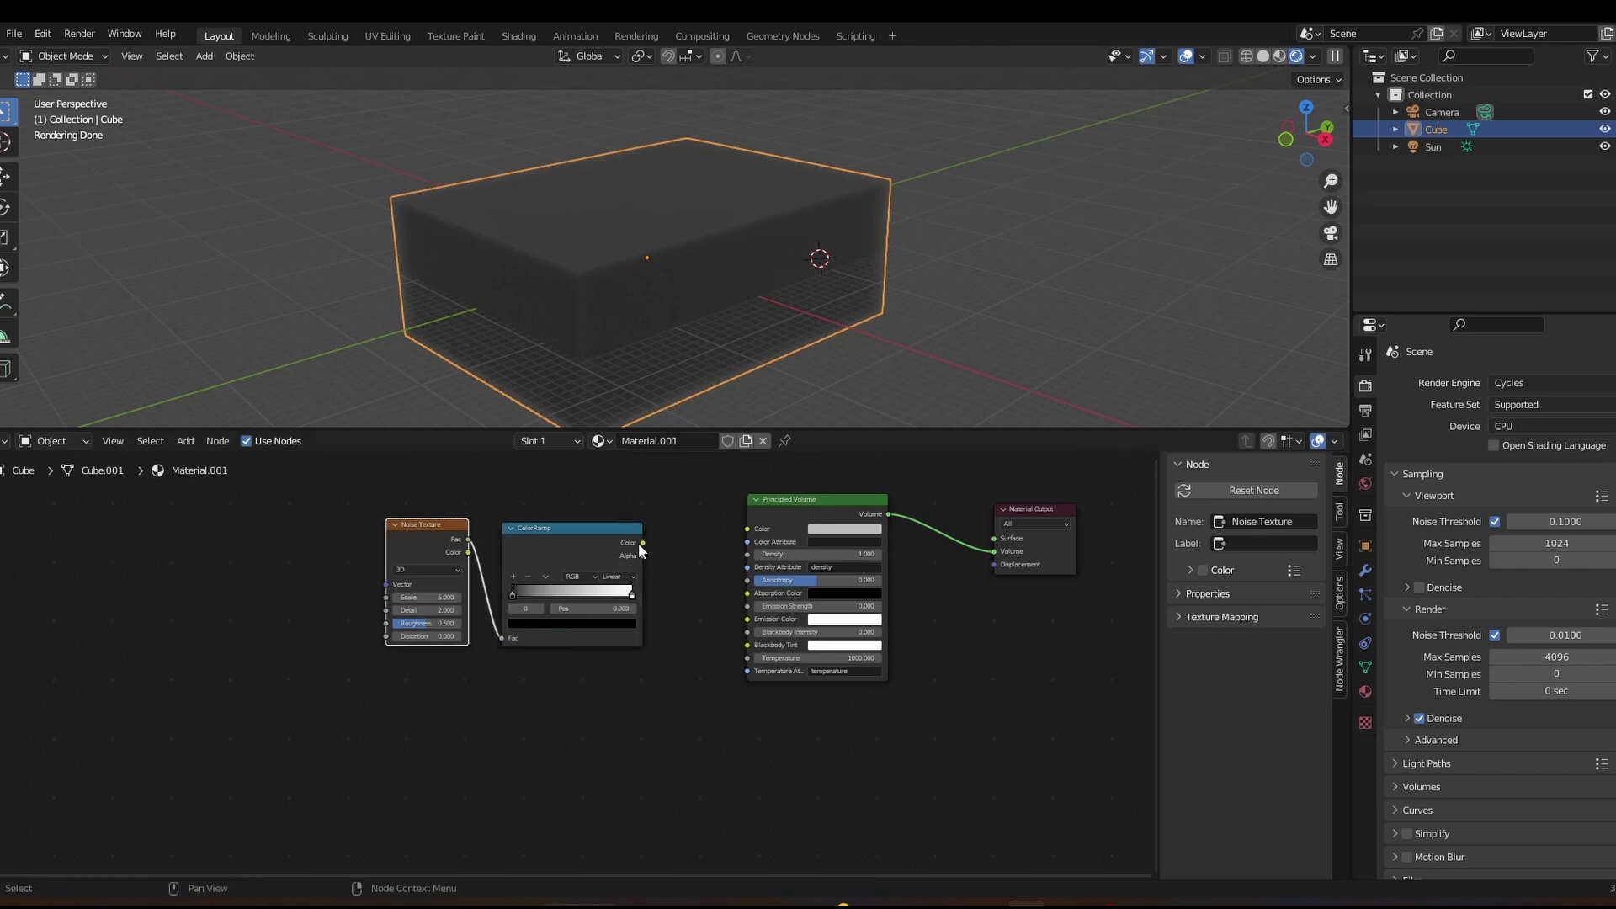
left_click_drag(640, 542, 745, 554)
Move the ColorRamp black stop to 0.432 and set noise Scale to 24.300
middle_click_drag(716, 354, 640, 370)
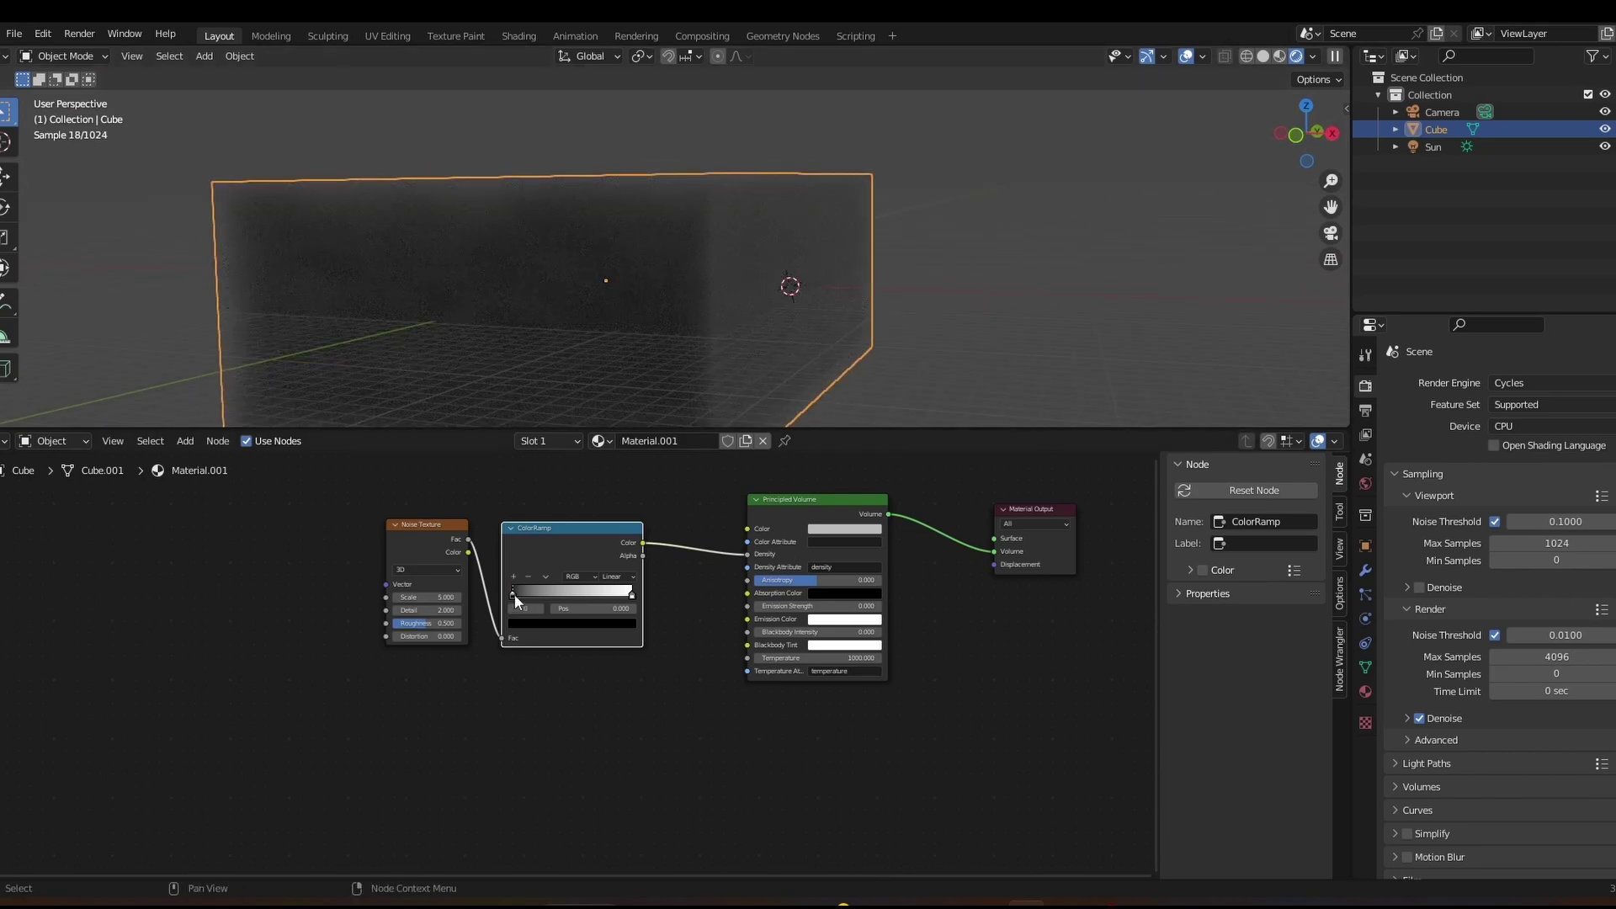
left_click_drag(513, 594, 569, 595)
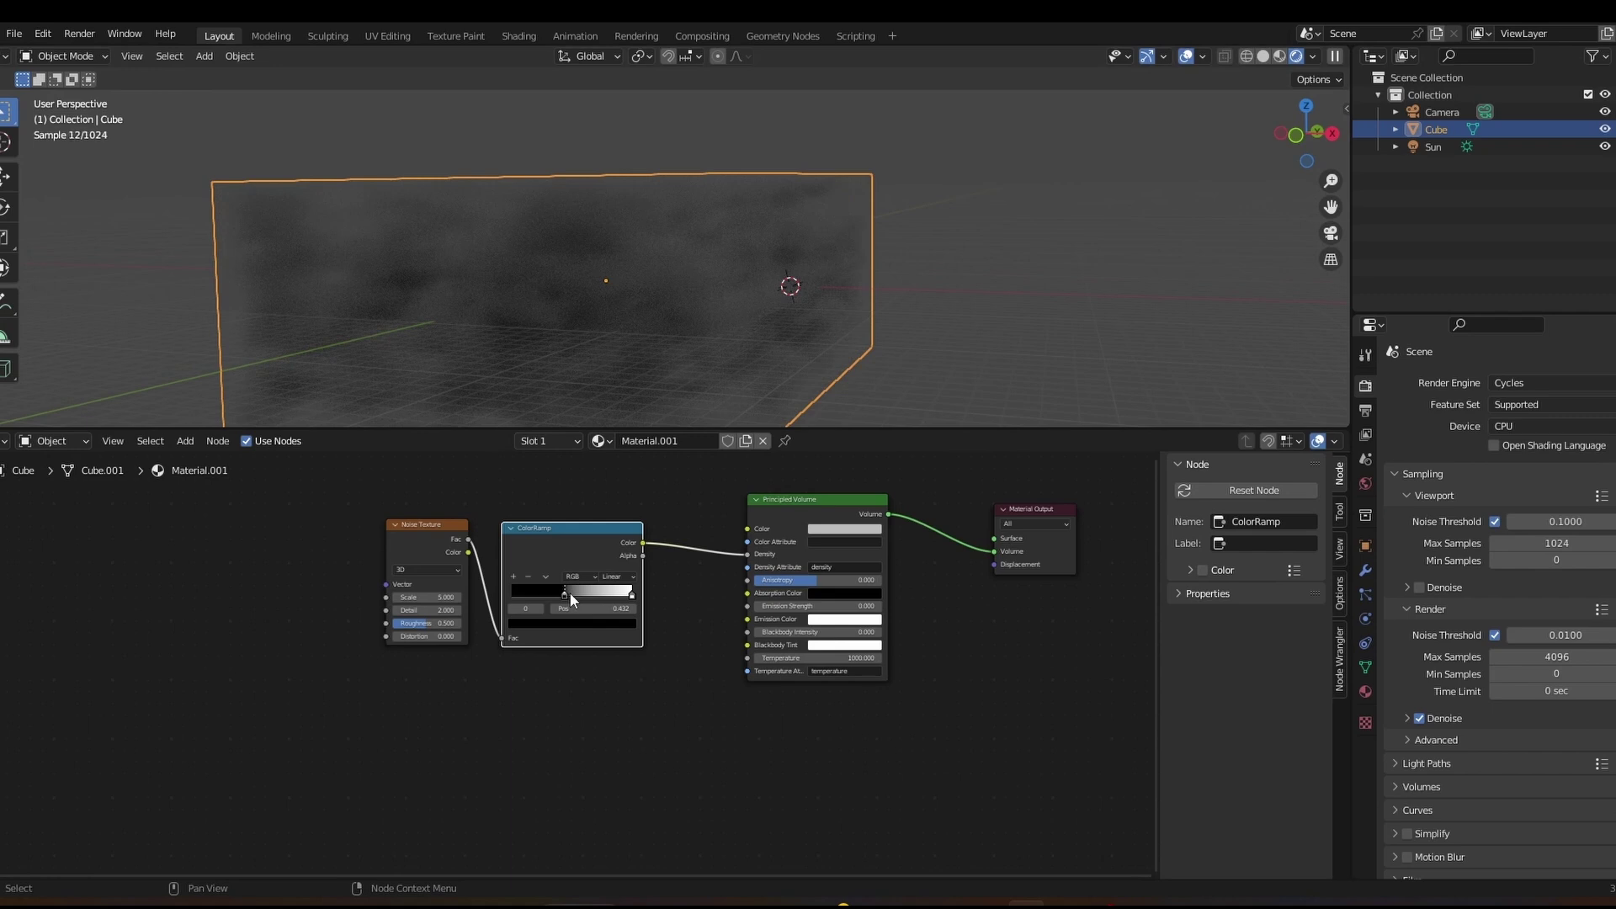
middle_click_drag(734, 285, 653, 284)
left_click_drag(425, 596, 555, 596)
scroll(670, 317, "up", 1)
scroll(671, 324, "up", 2)
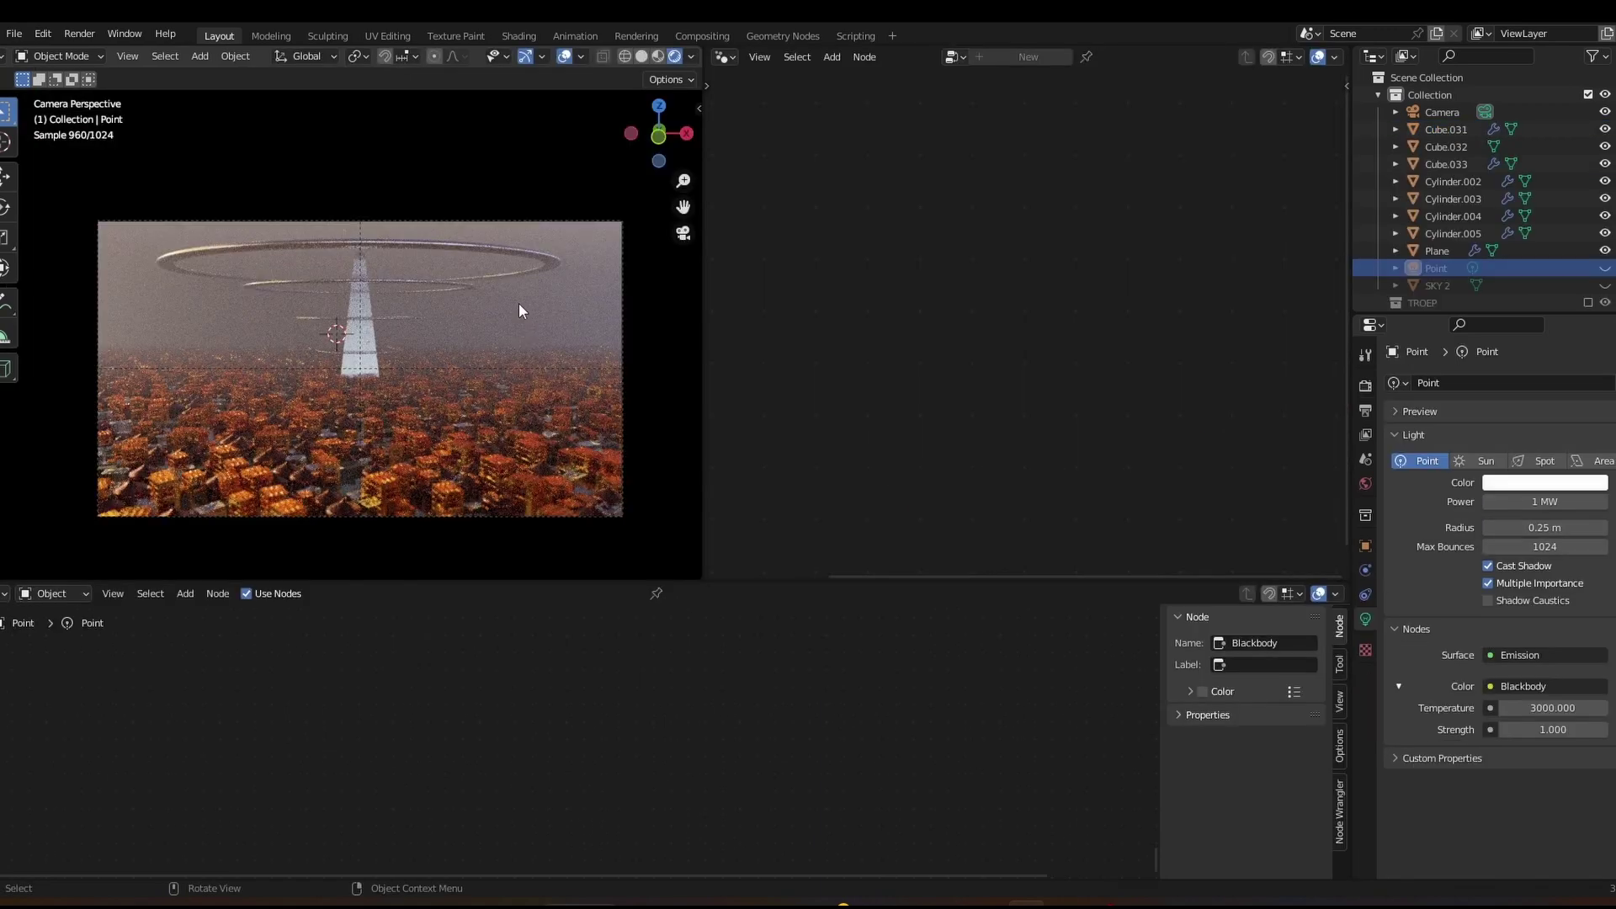
Check the city from above, return to camera view, and unhide the Point light
middle_click_drag(448, 324, 406, 349)
key("KP_0")
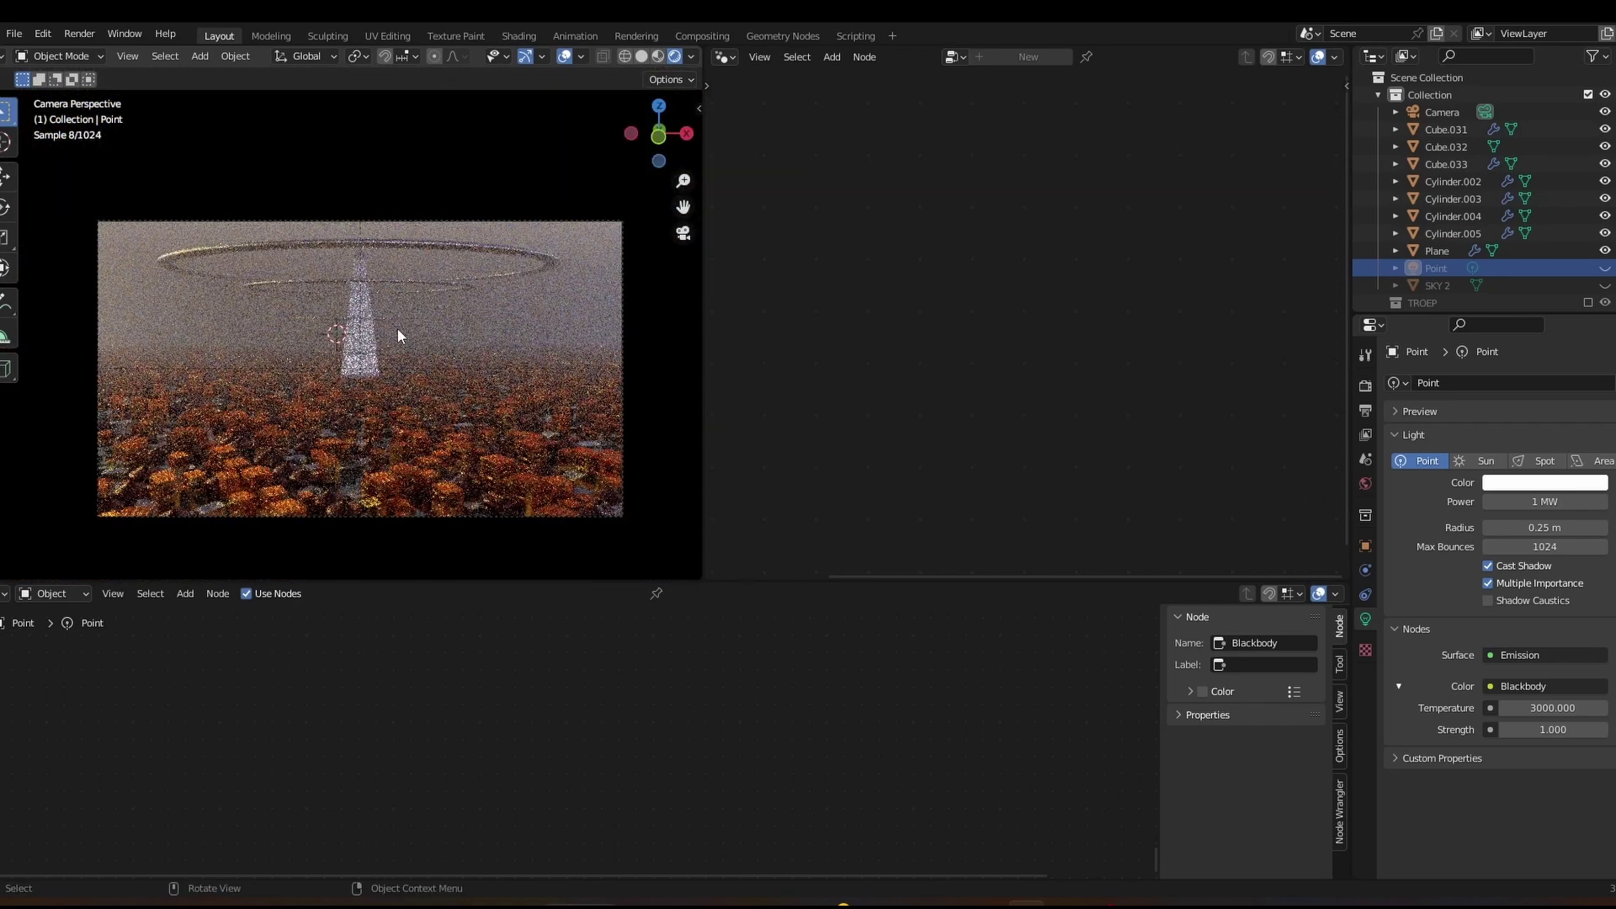
left_click(1605, 269)
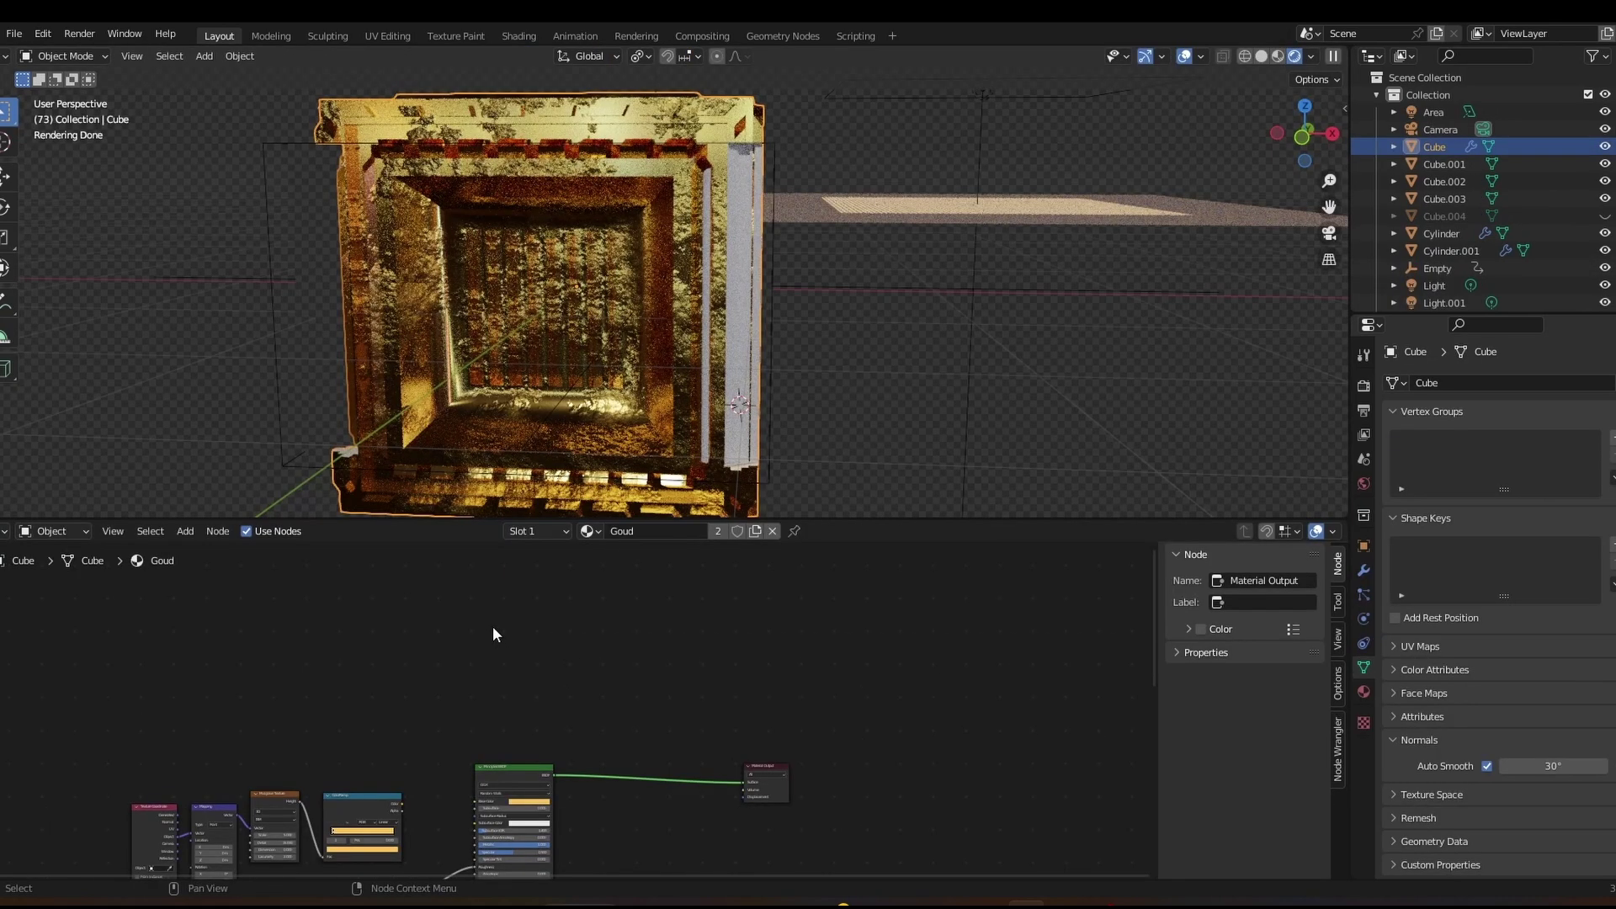
Add a Principled BSDF node to the Goud material and position it
key("shift+a")
left_click(503, 602)
type("prin")
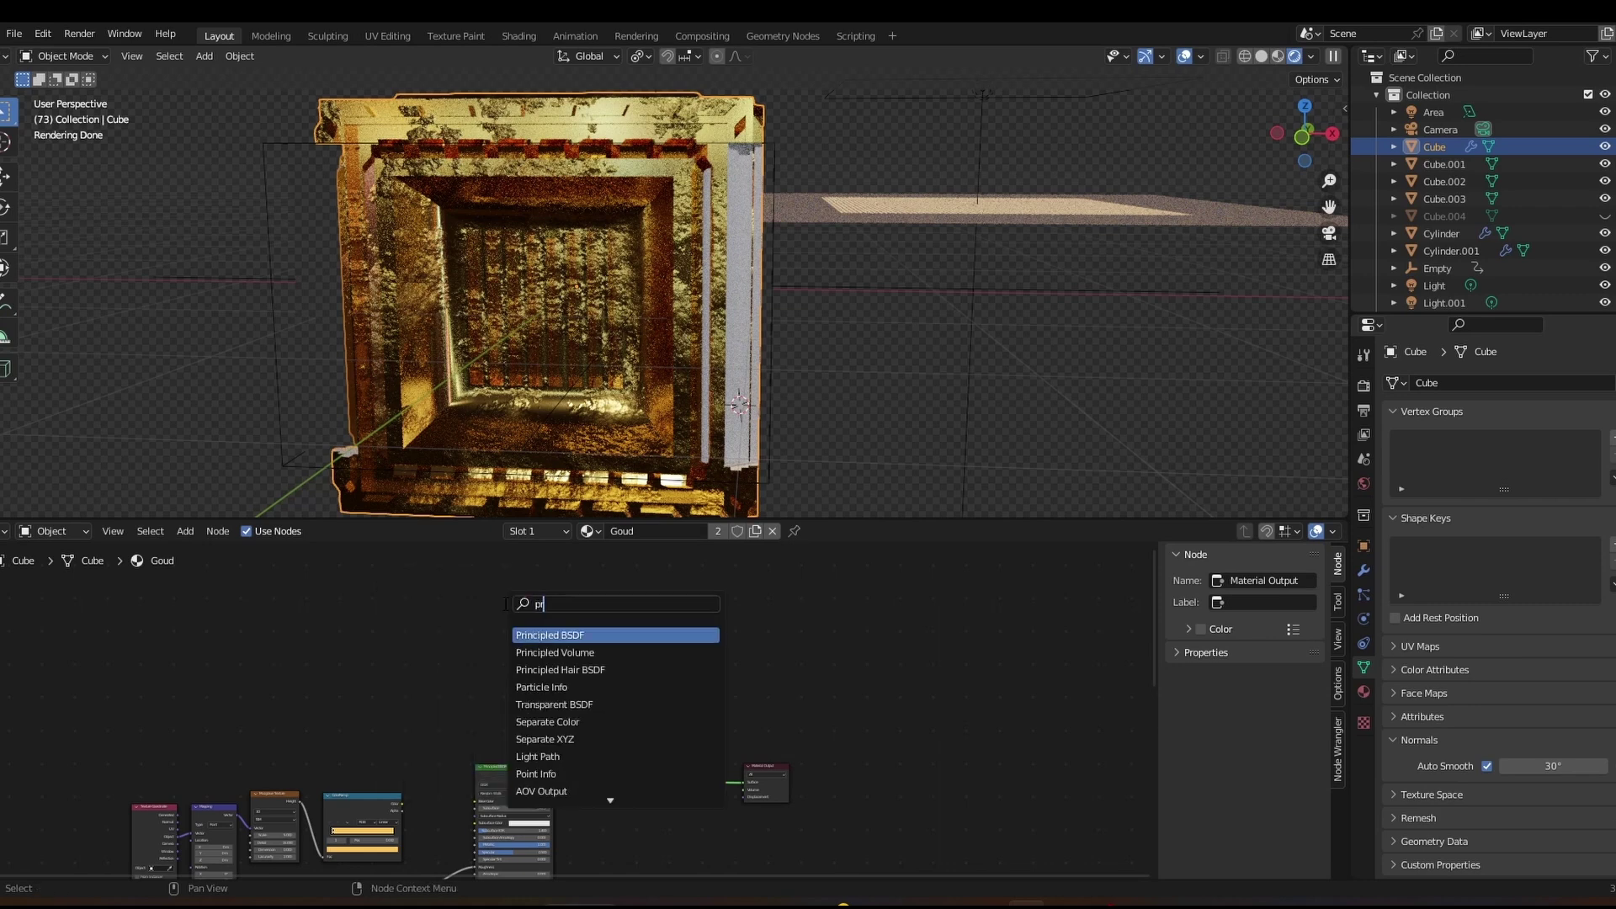
left_click(578, 634)
left_click(538, 603)
left_click(520, 599)
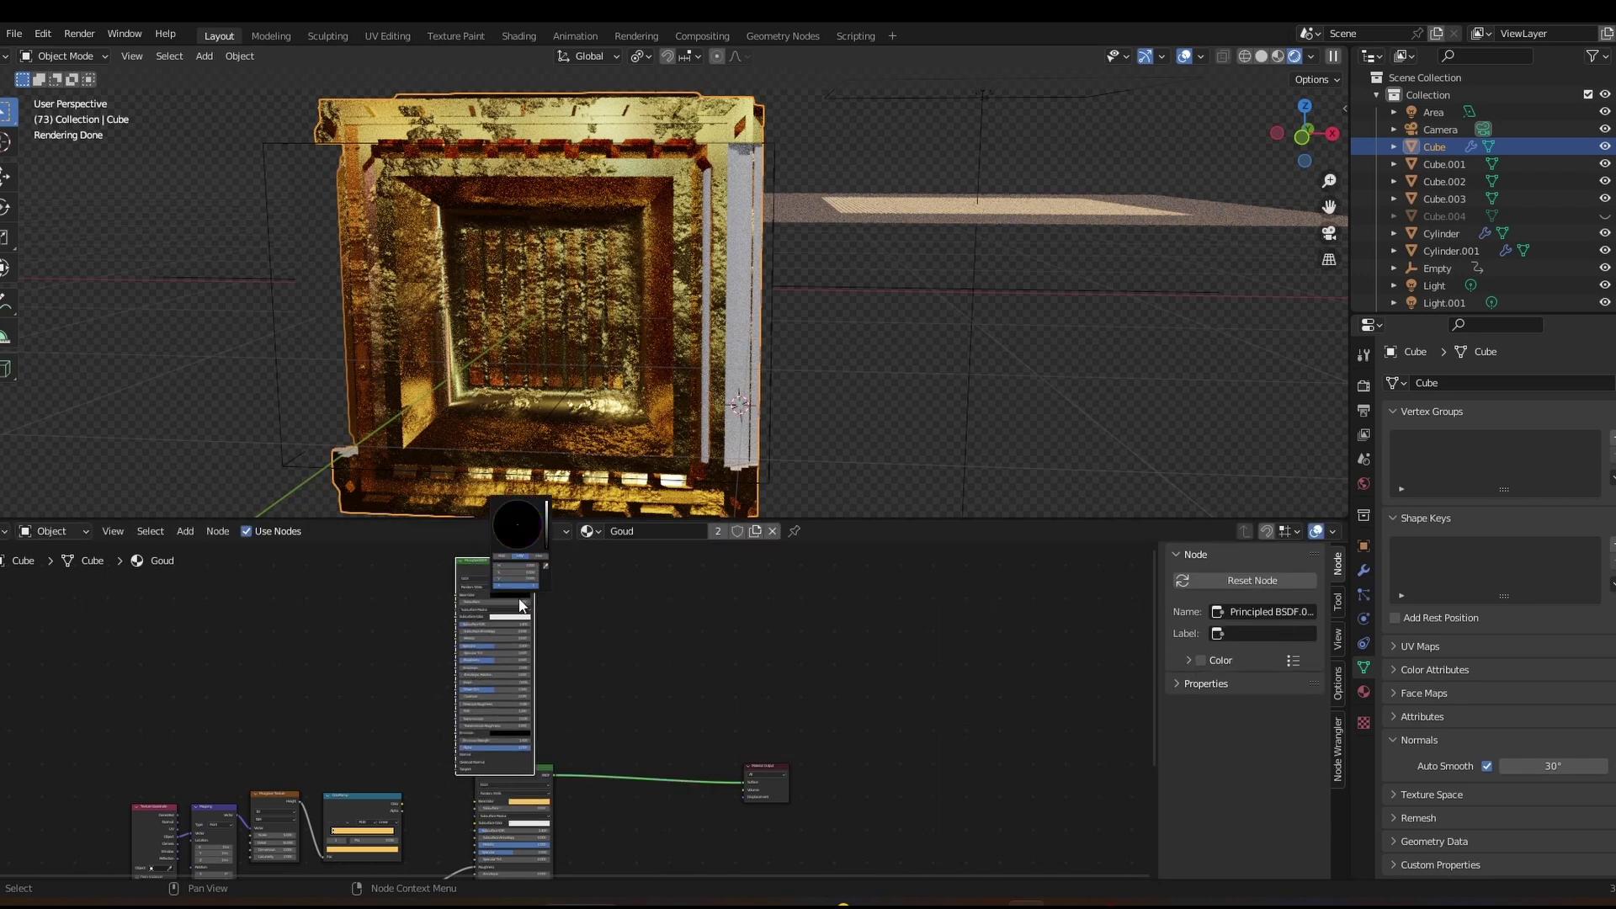
left_click_drag(522, 749, 533, 663)
Add an Ambient Occlusion node to the Goud material
key("shift+a")
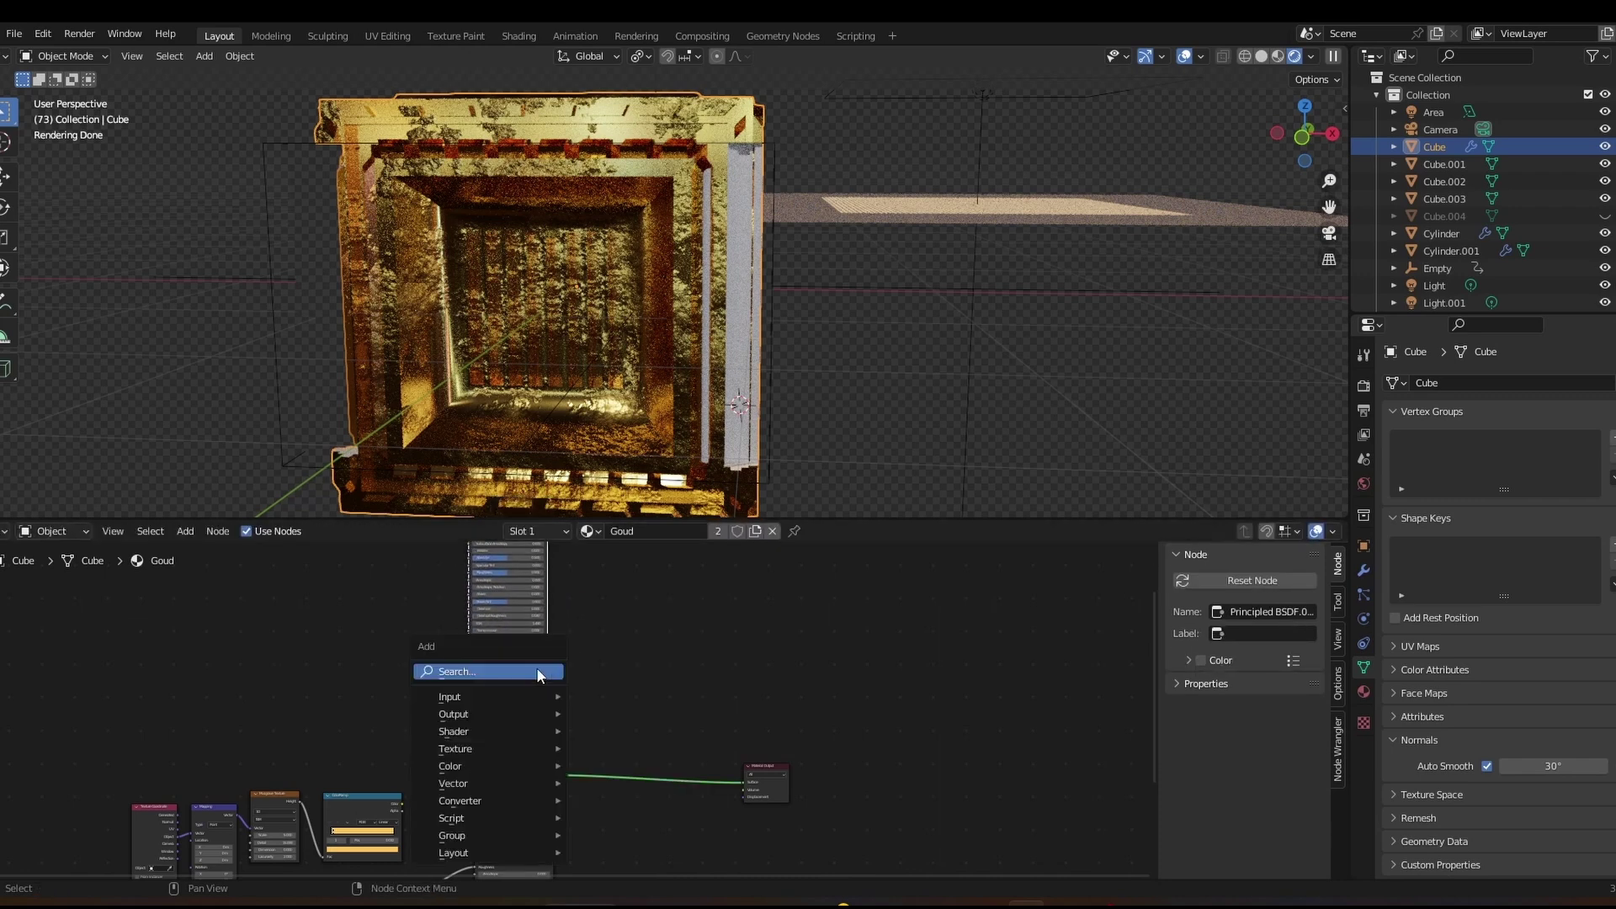
type("ambien")
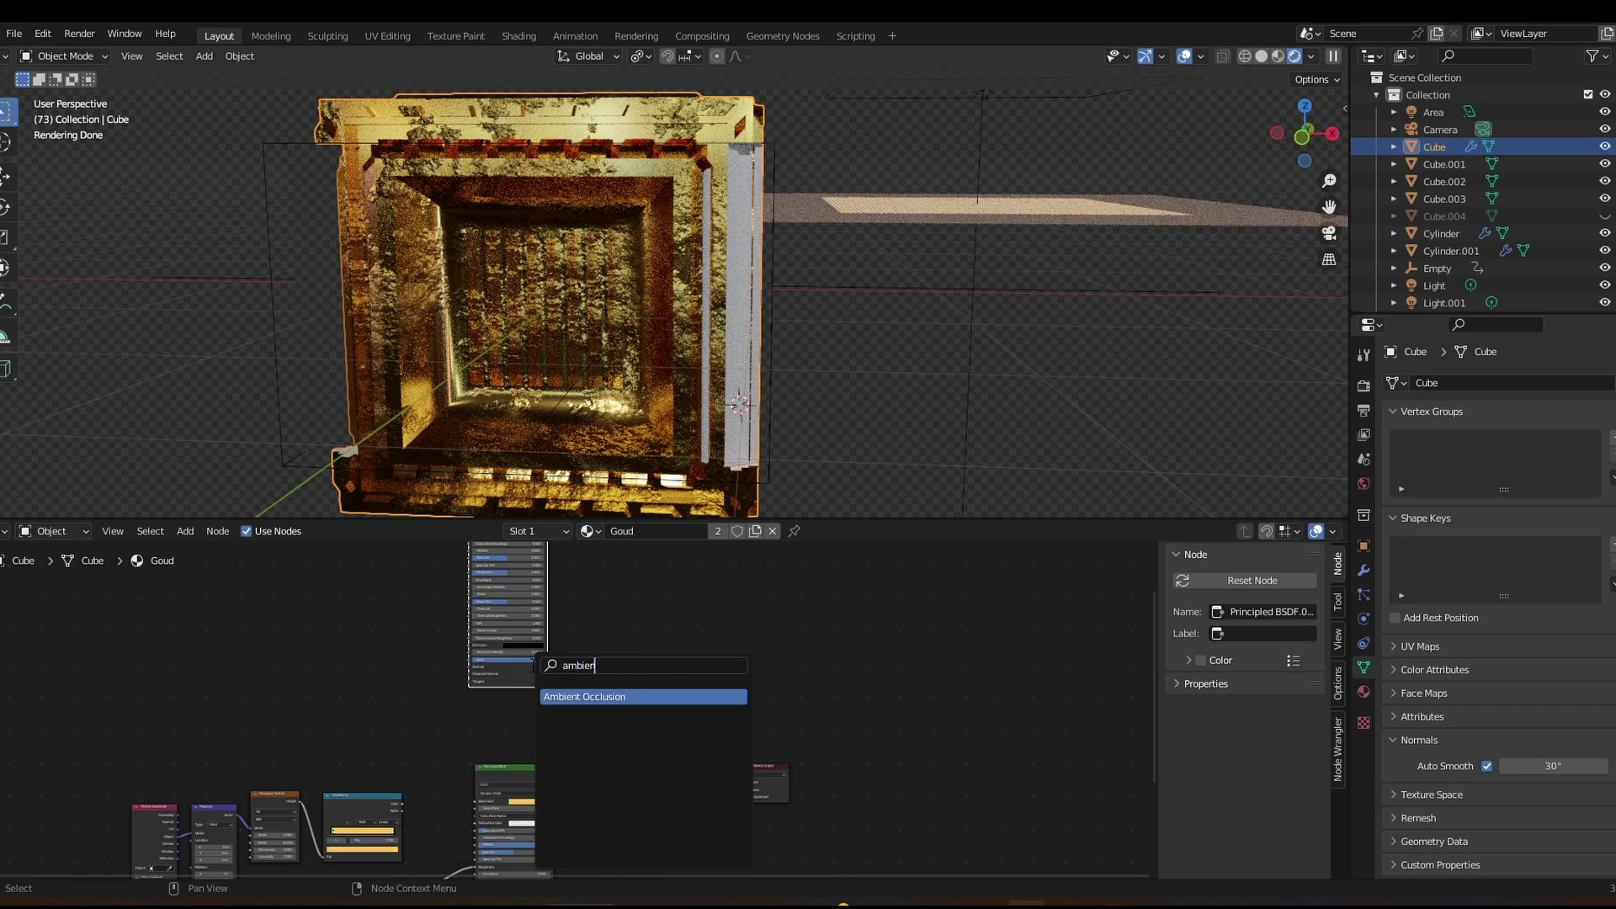
key("Return")
left_click(421, 711)
Mix the two shaders with a Mix Shader and link occlusion Color to its Fac
left_click_drag(636, 649, 515, 803)
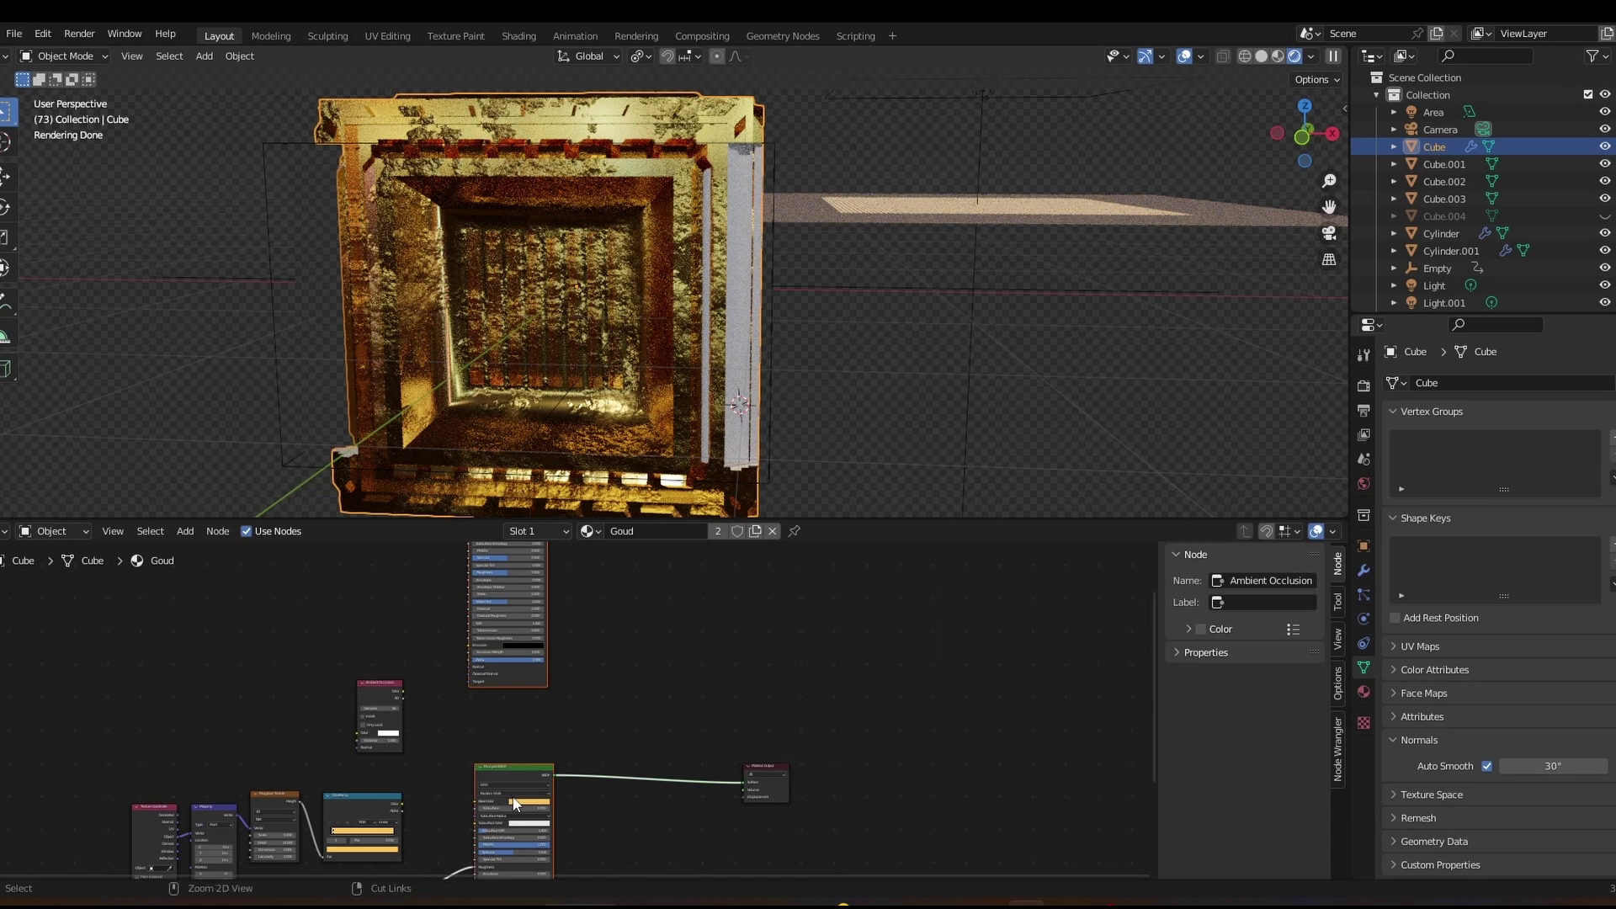
key("ctrl+0")
left_click_drag(596, 619, 609, 711)
scroll(609, 711, "up", 3)
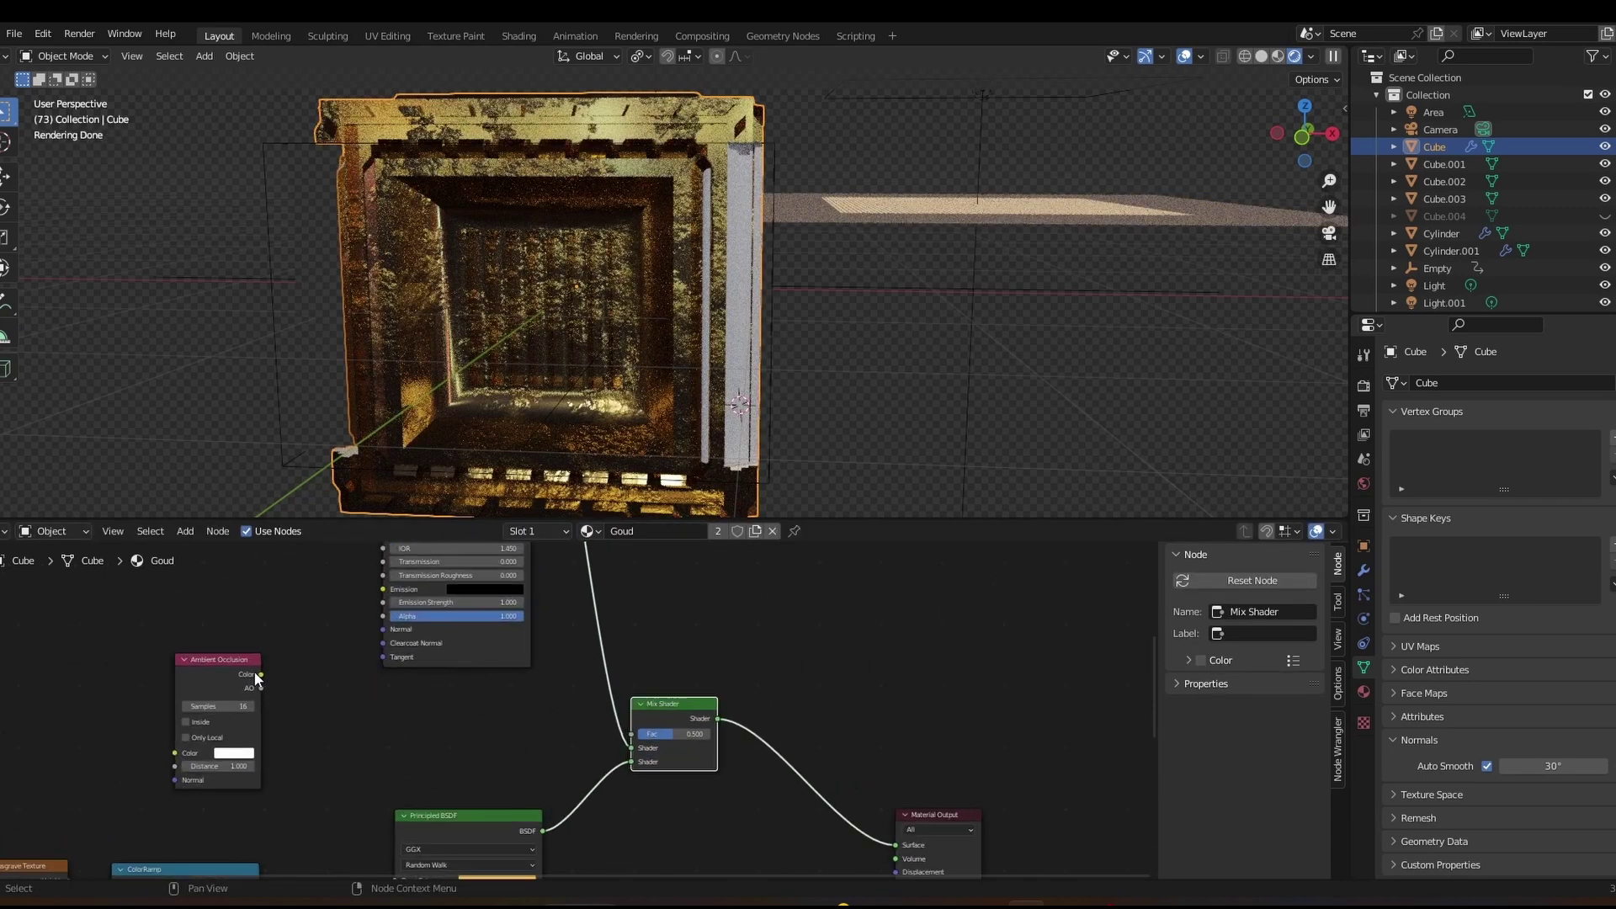
left_click_drag(638, 730, 638, 731)
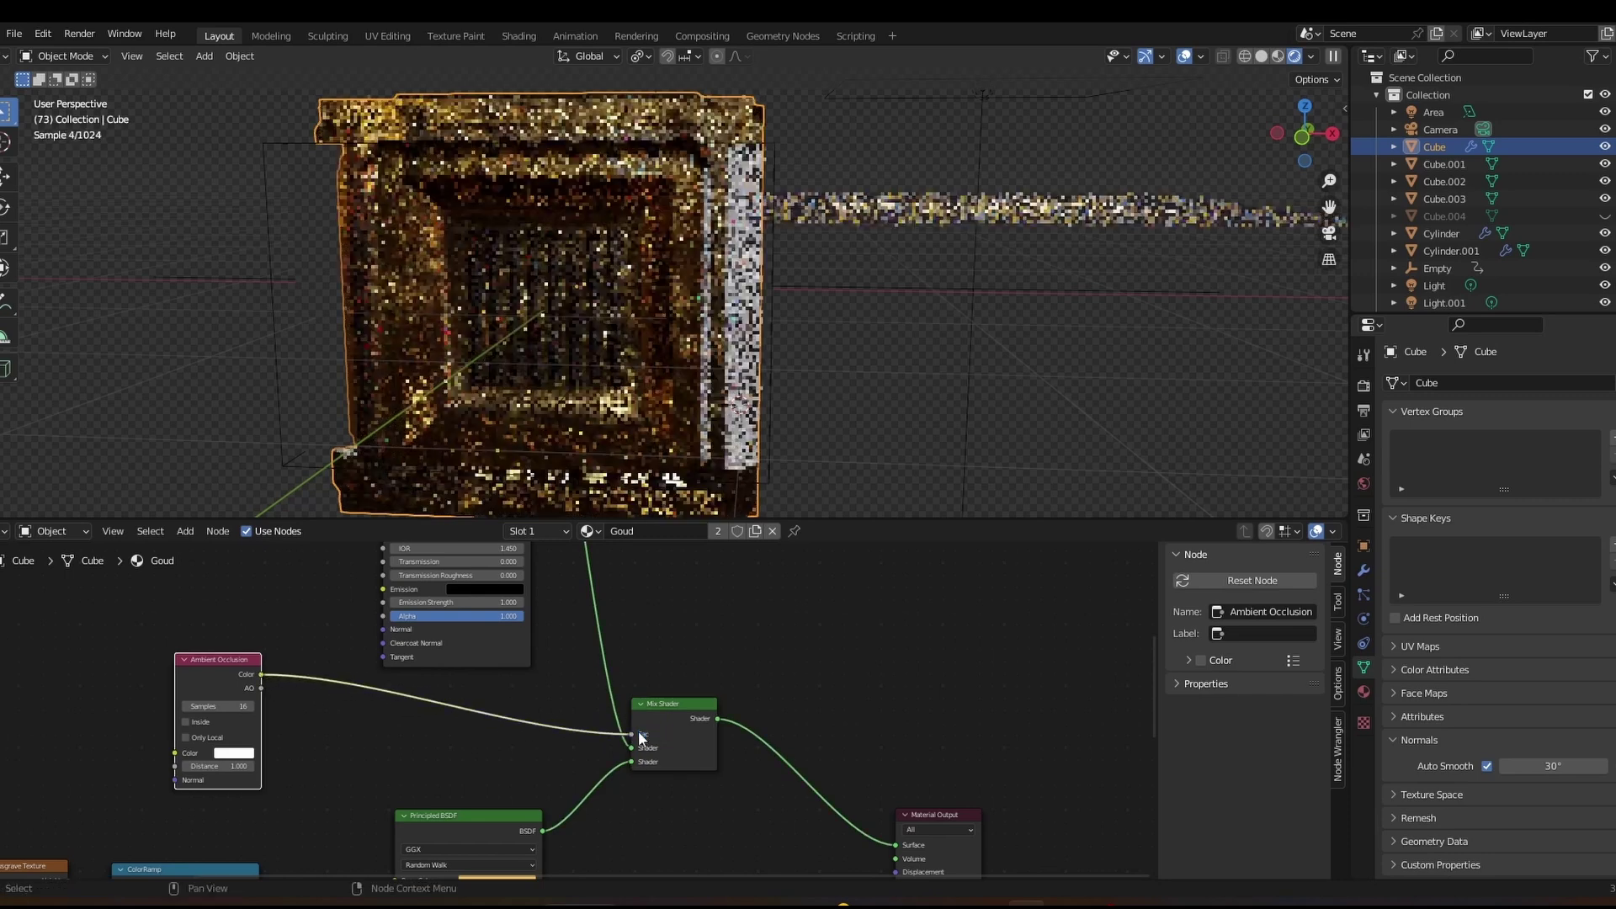
scroll(396, 648, "up", 3)
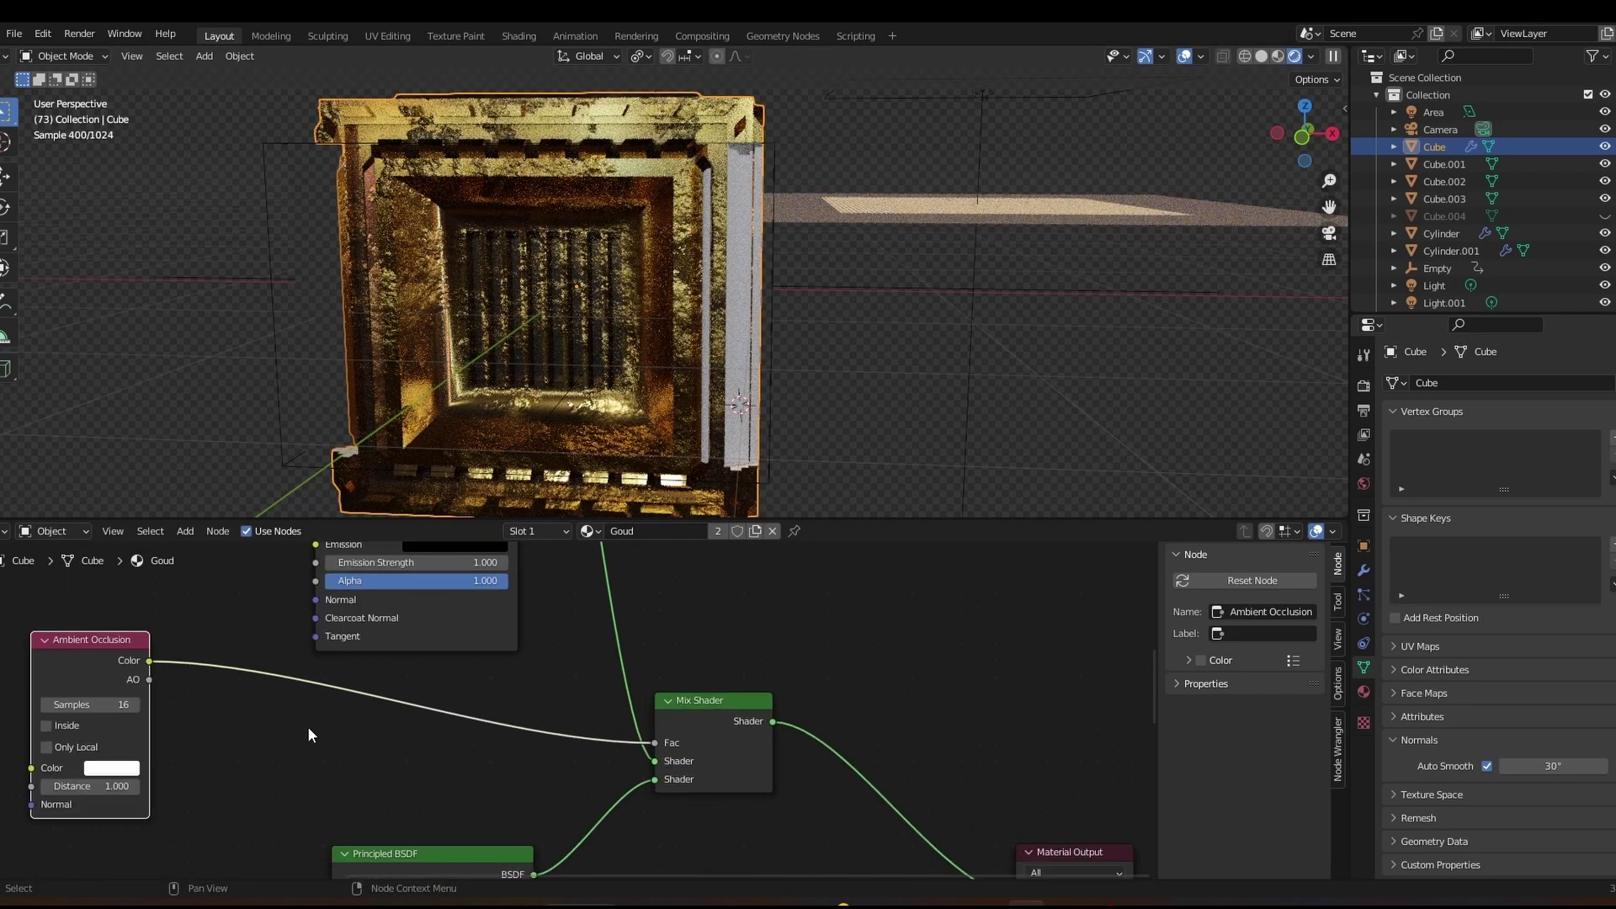
Insert a ColorRamp on the occlusion-to-Fac link and reduce AO Distance to 0.120
key("shift+a")
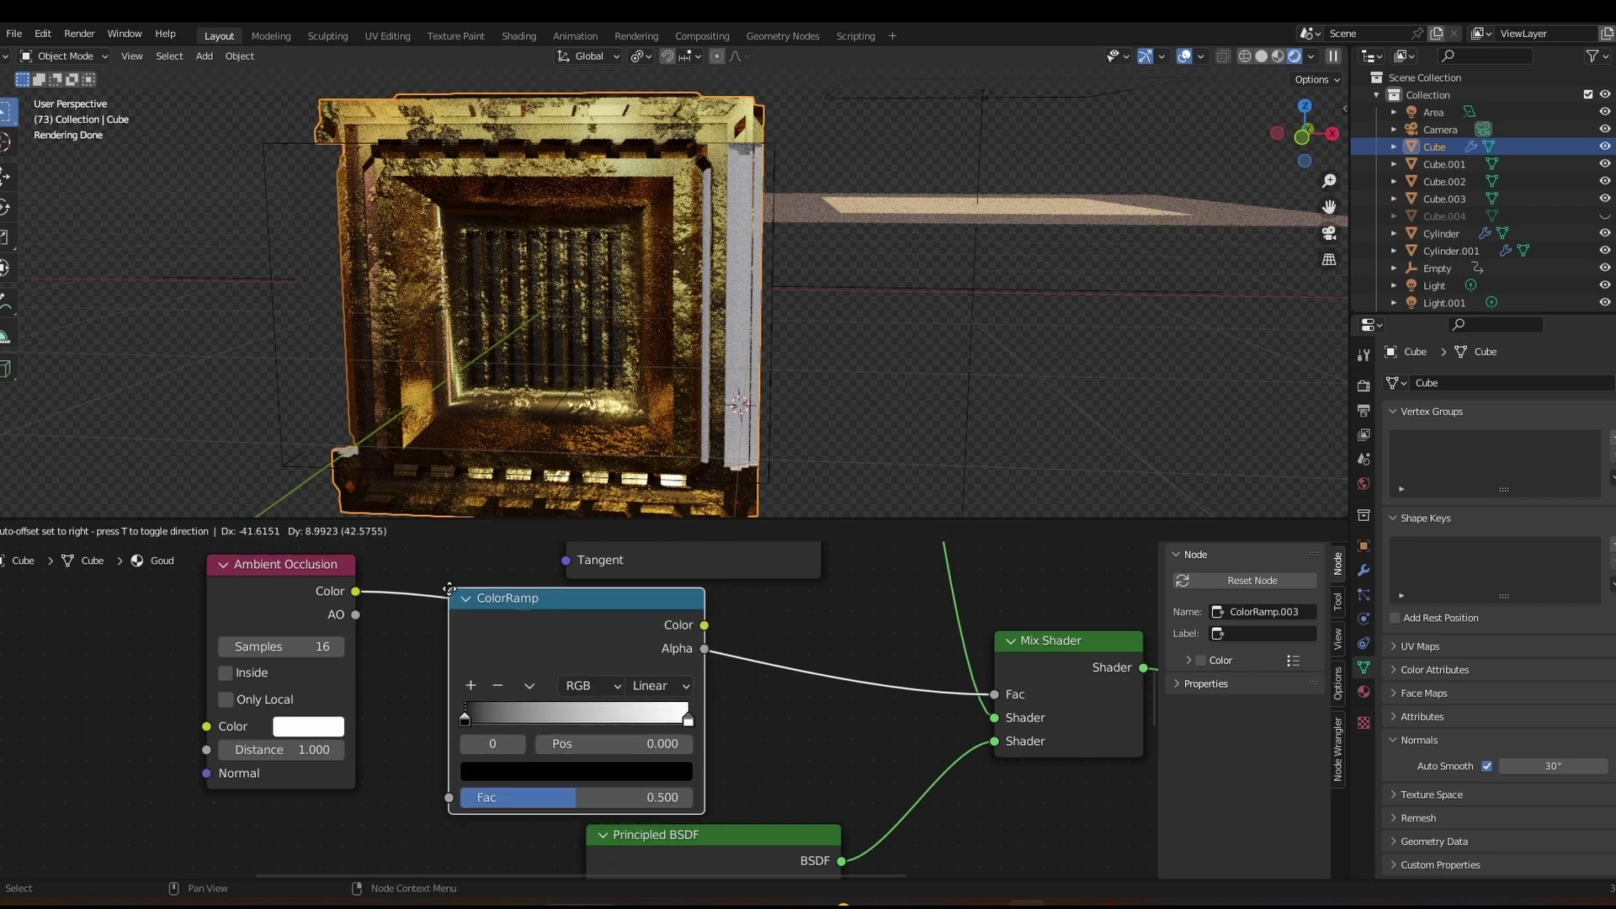
left_click(449, 589)
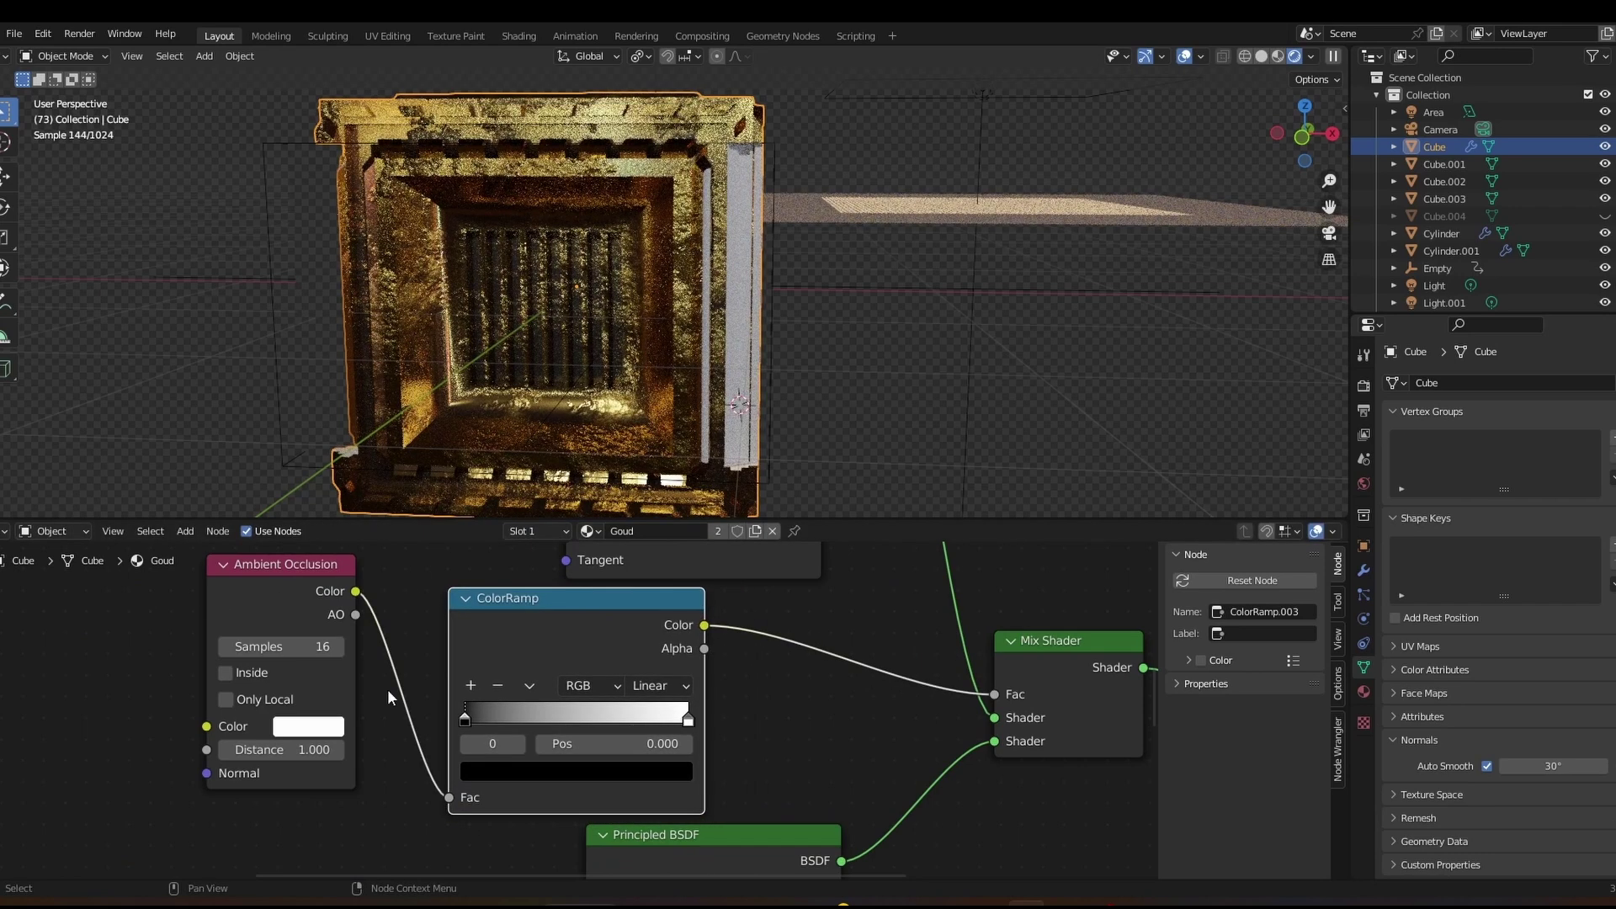
left_click_drag(282, 749, 253, 749)
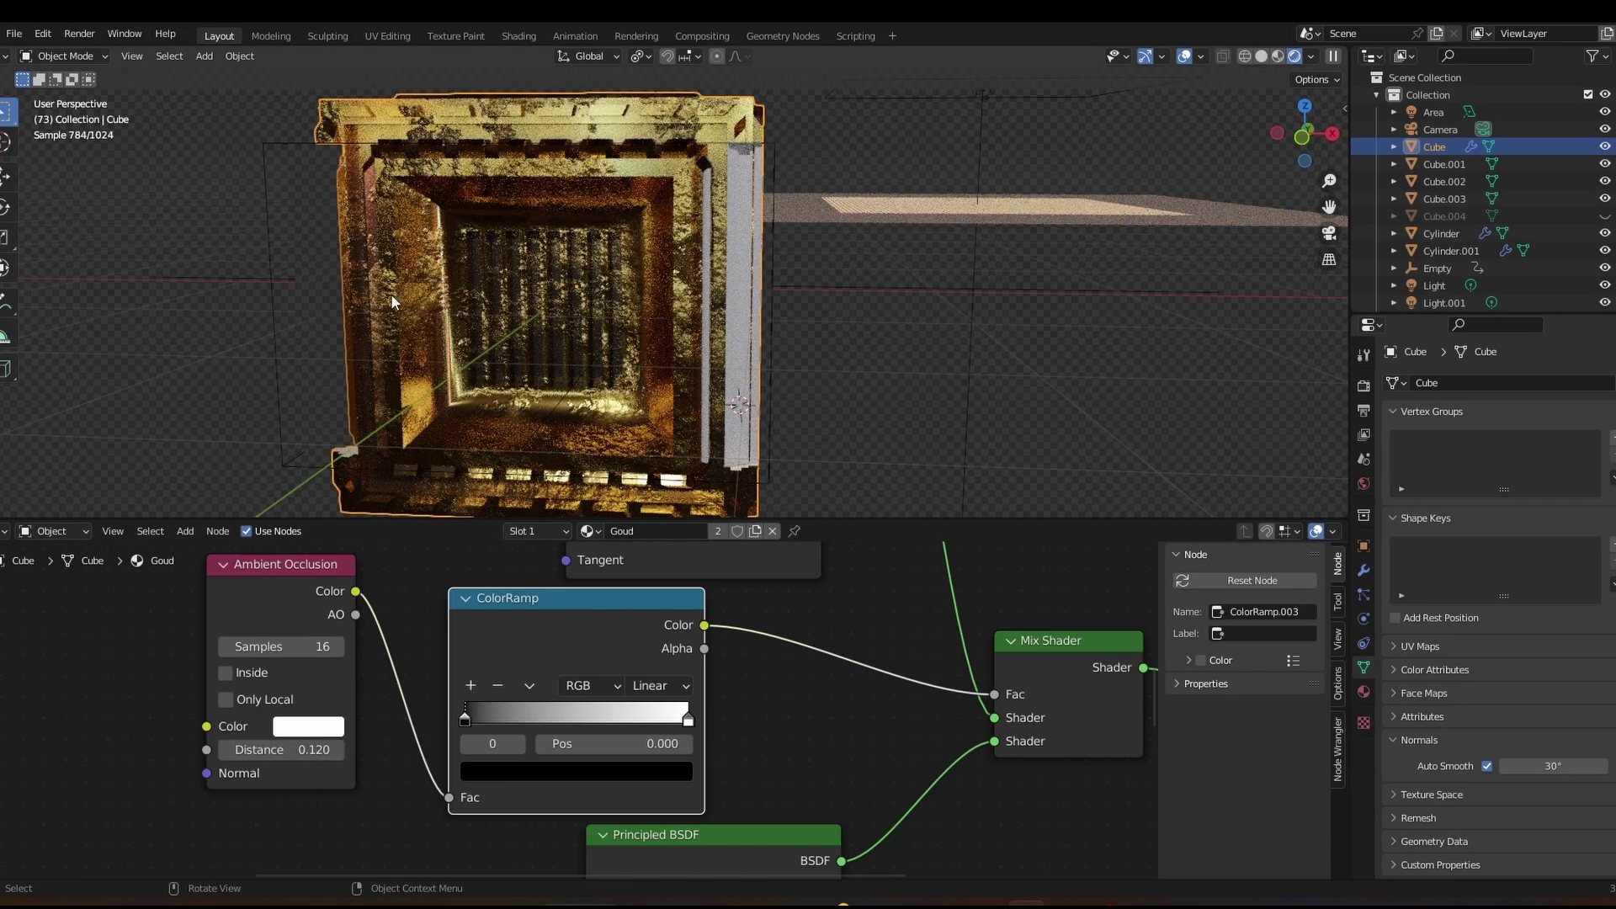
scroll(689, 554, "down", 3)
scroll(687, 589, "down", 5)
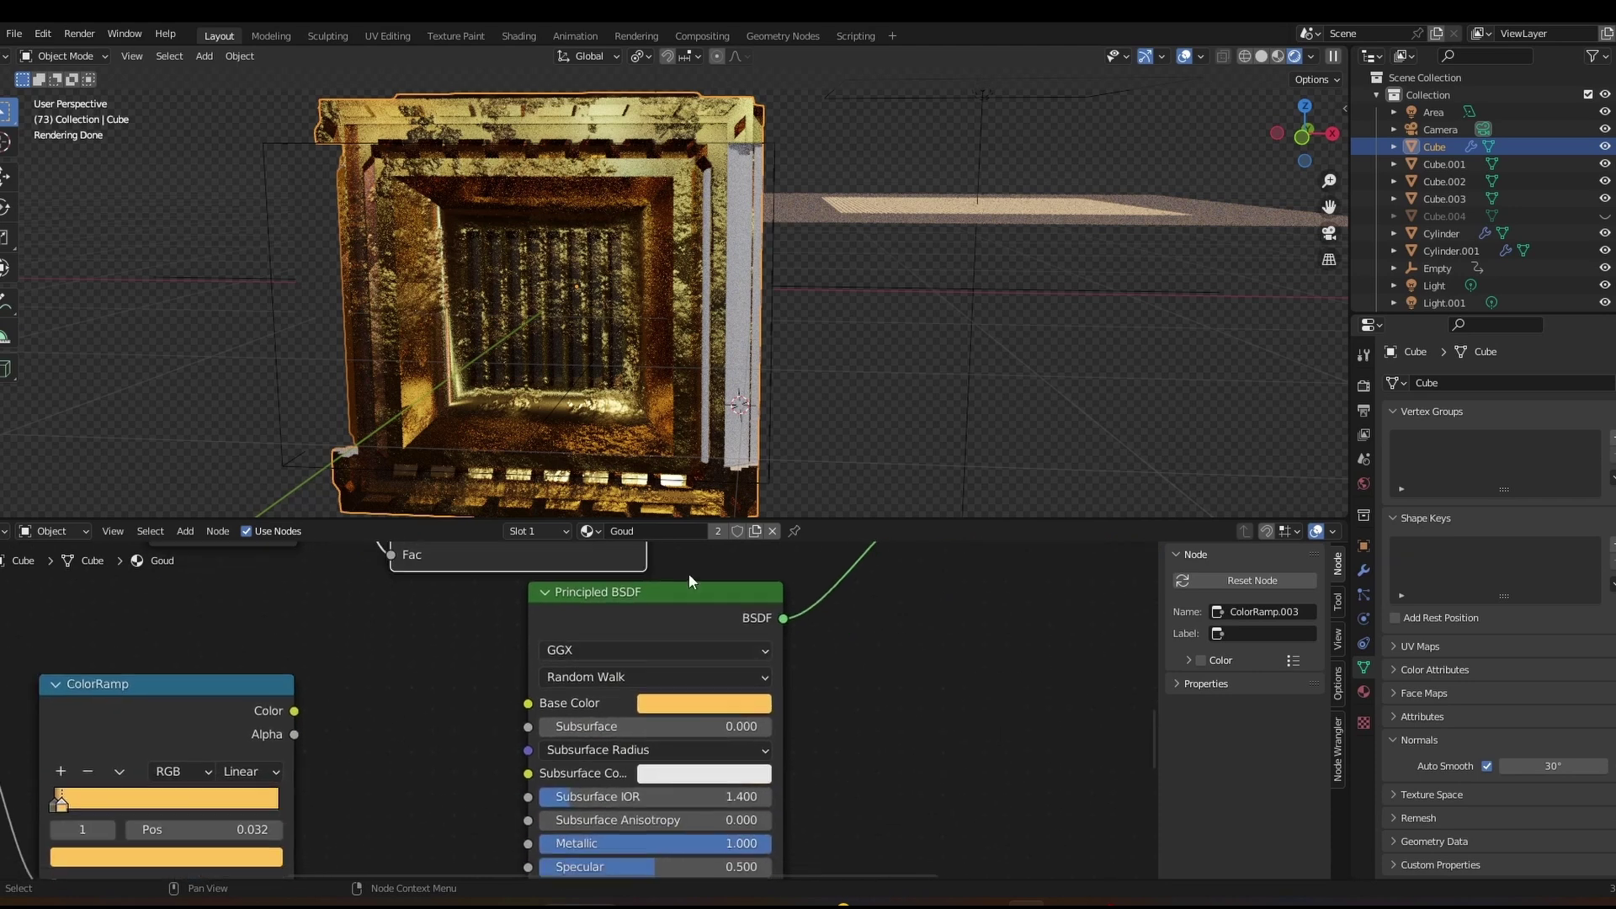
left_click(538, 745, "ctrl+shift")
scroll(423, 659, "up", 6)
Preview the white BSDF, restore the Mix Shader output, and darken the ramp's black stop
left_click(696, 763, "ctrl+shift")
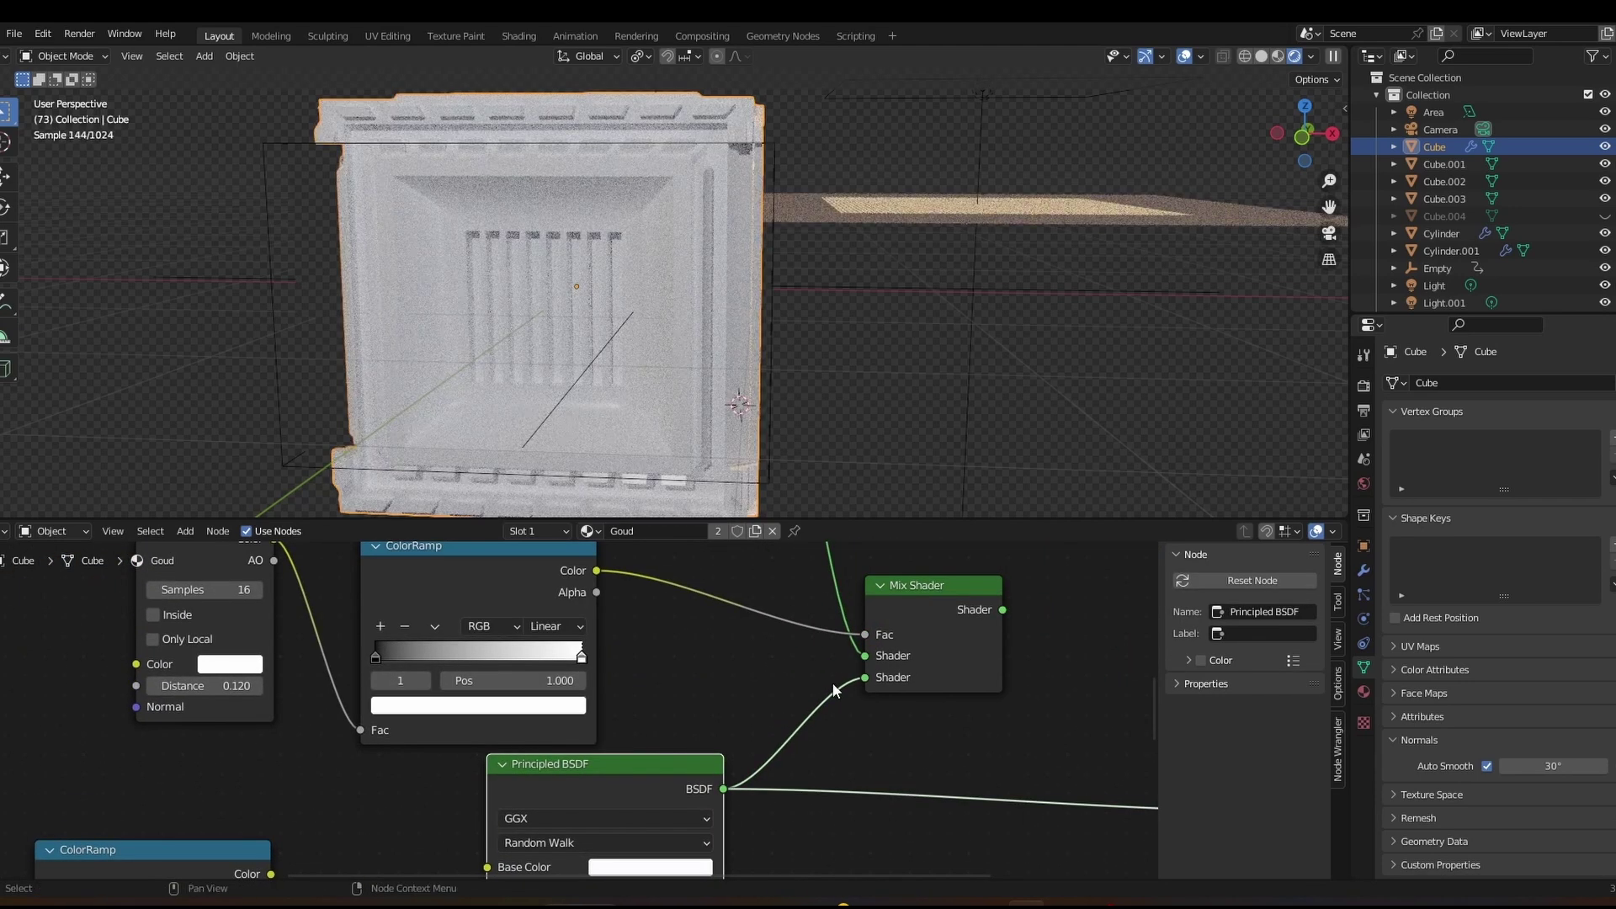
left_click(922, 611, "ctrl+shift")
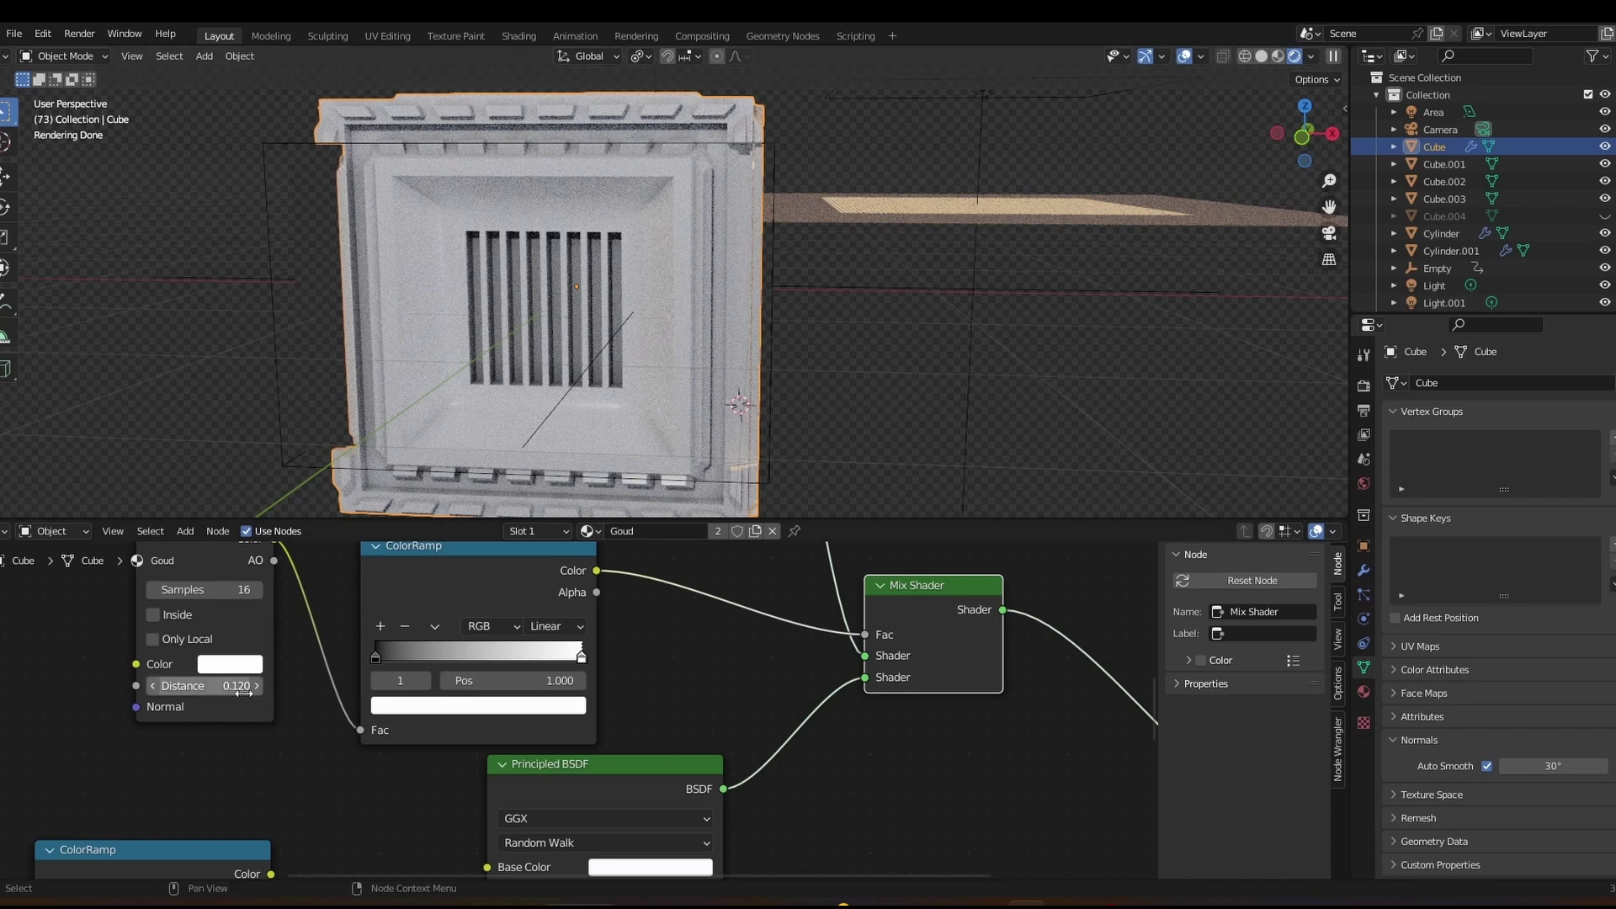
left_click_drag(377, 657, 468, 653)
key("Home")
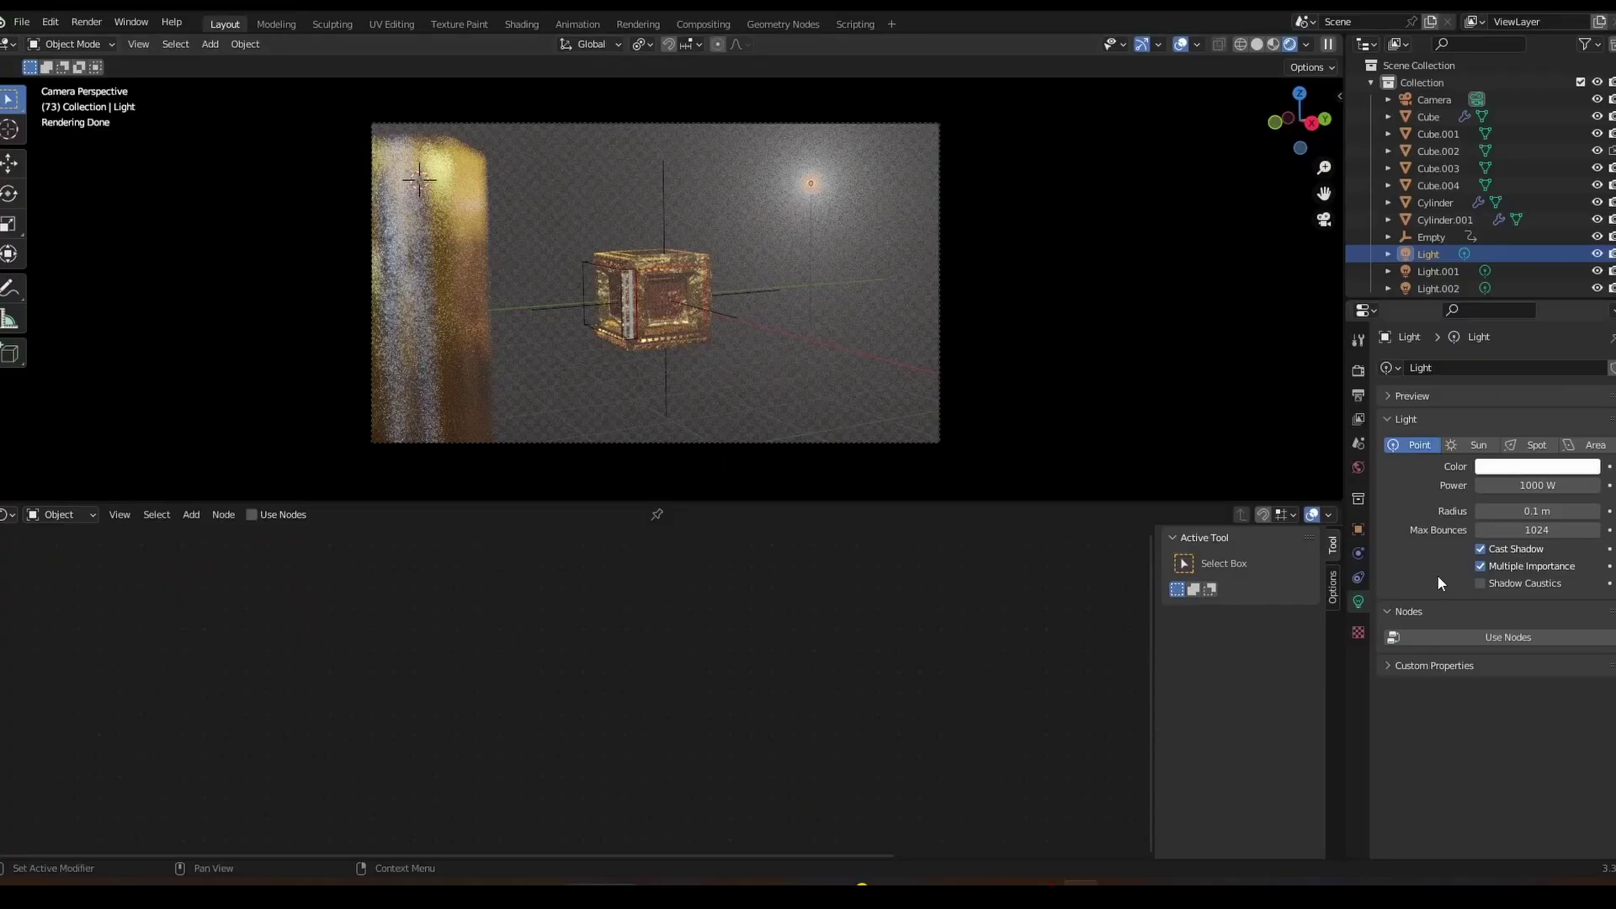
Enable light nodes and drive the light colour with a Blackbody node at 3230 K
left_click(1454, 637)
left_click(1480, 667)
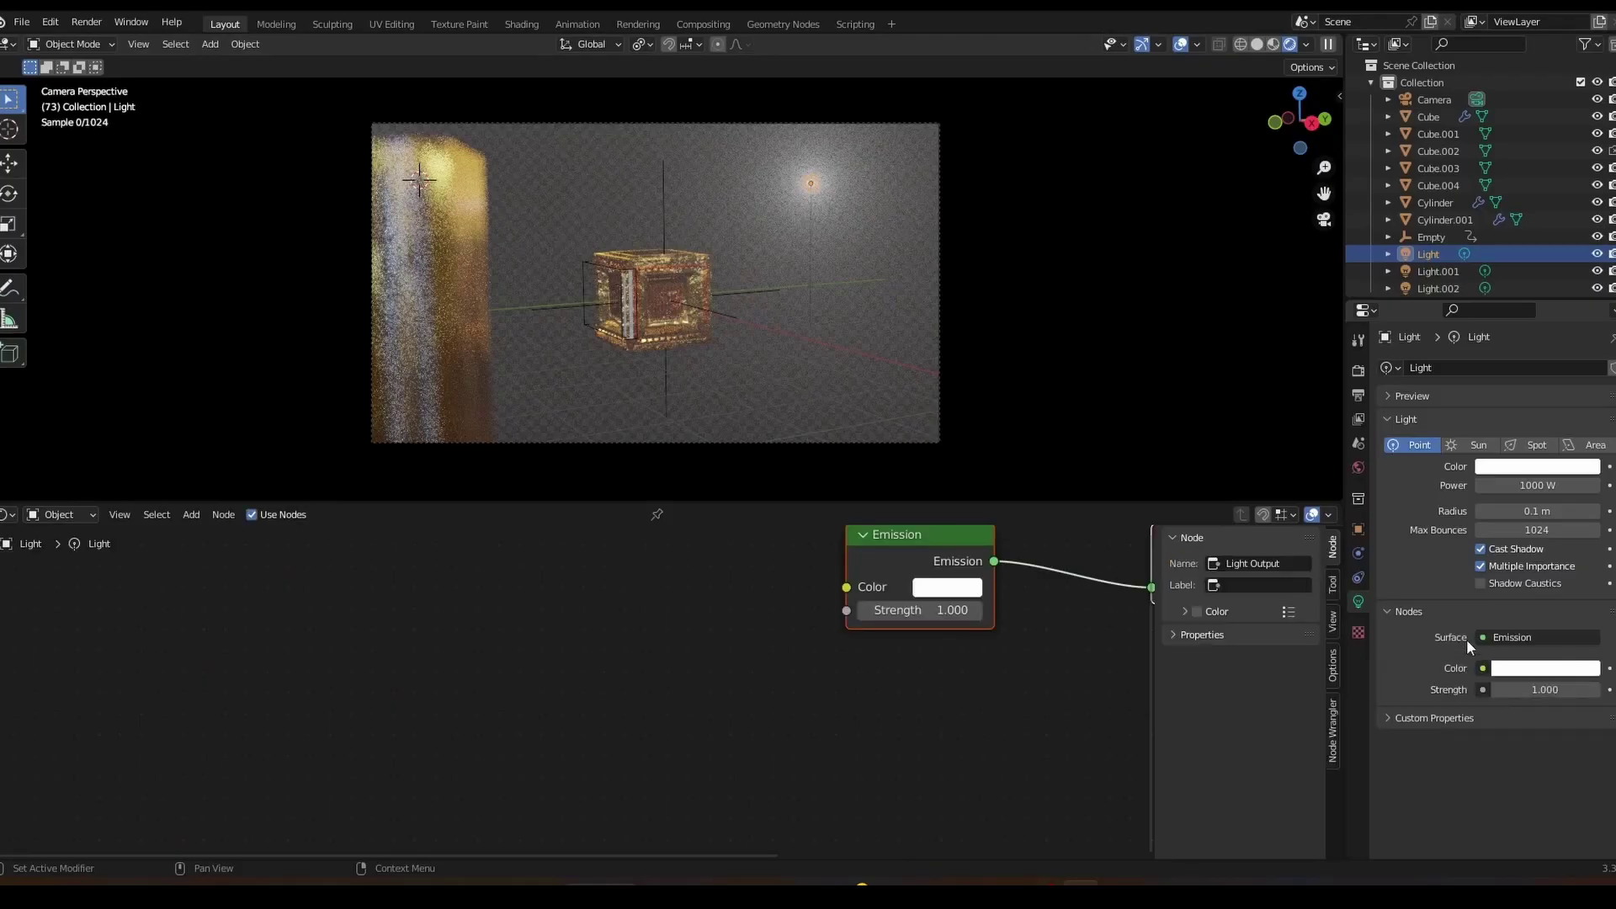
left_click(1482, 668)
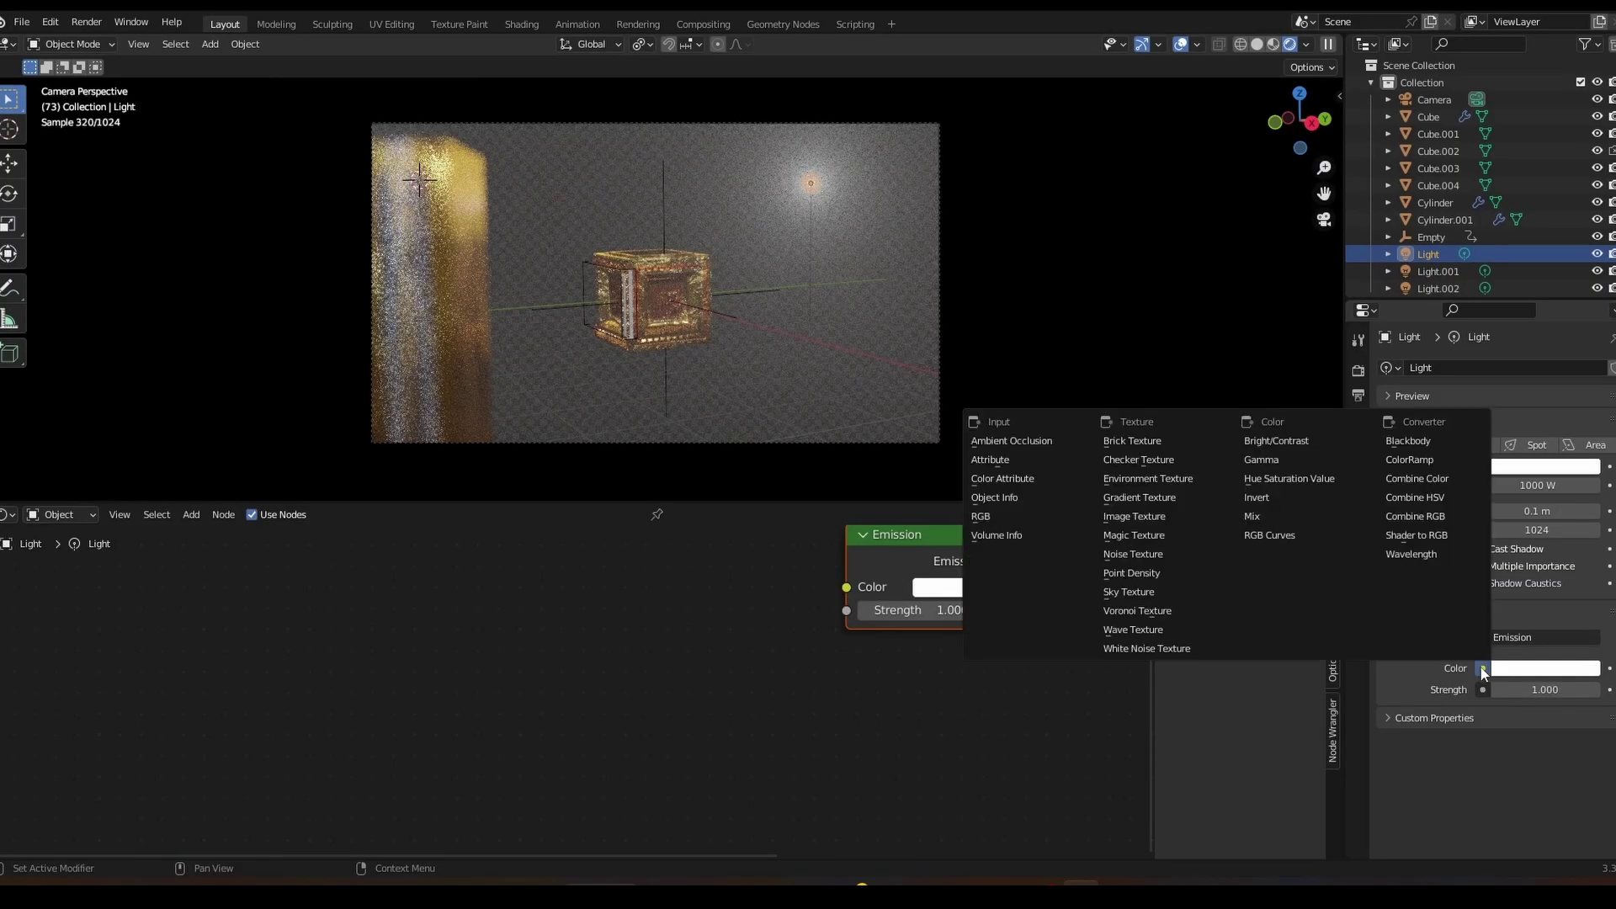
left_click(1418, 441)
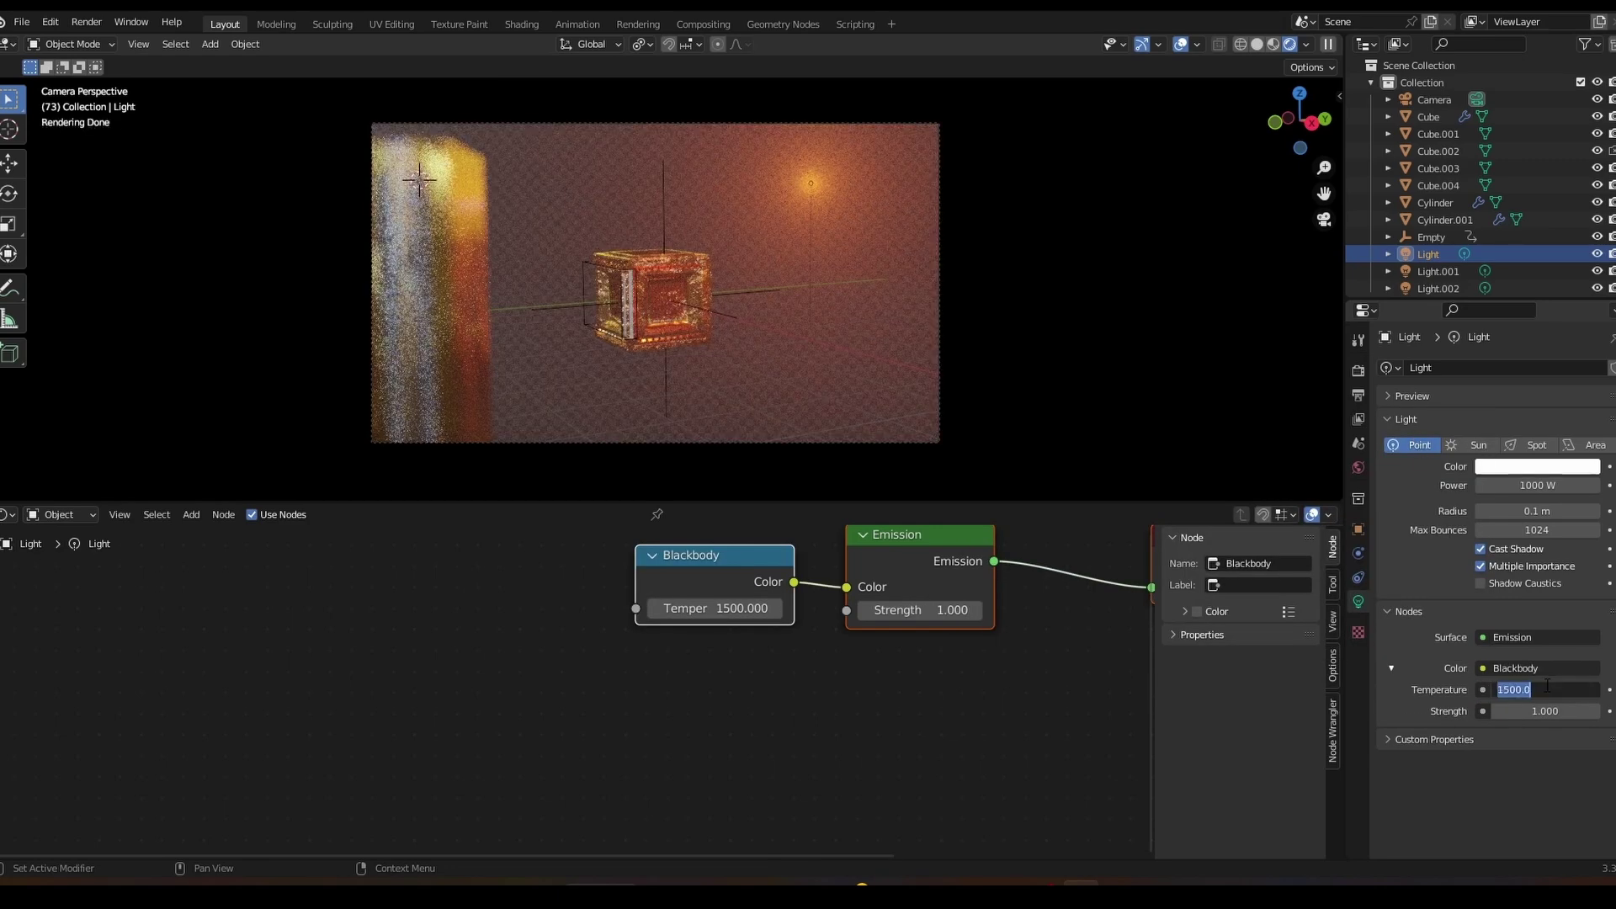
key("Return")
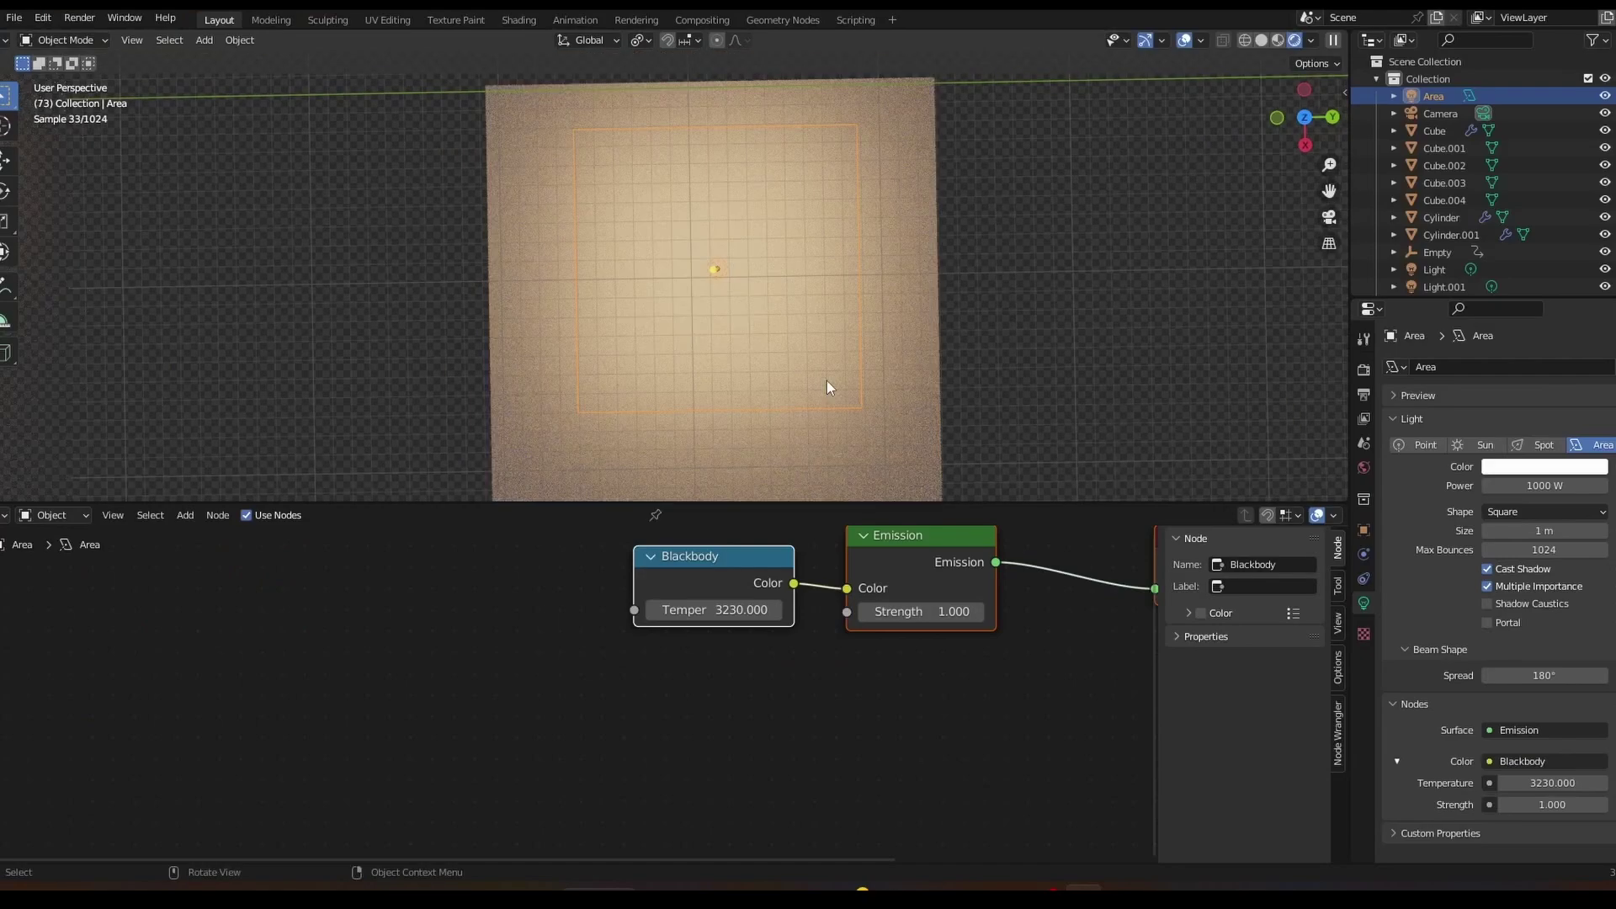
From top view, narrow the area light's spread to 1° and move the light sideways
key("KP_7")
scroll(917, 443, "down", 3)
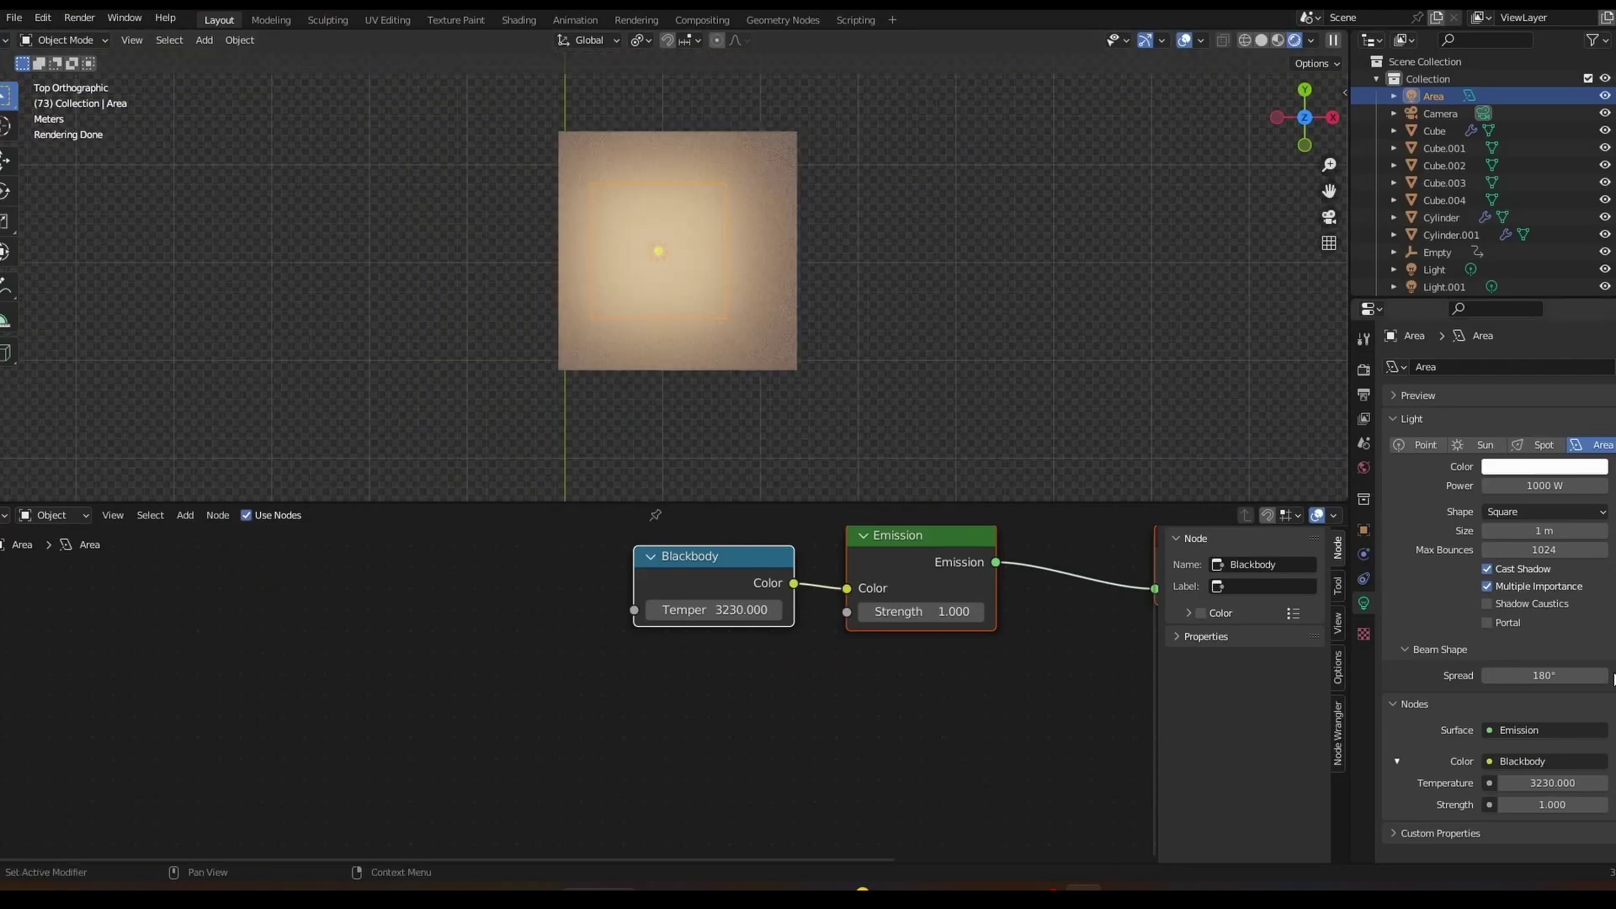
left_click_drag(1604, 680, 1489, 679)
key("g")
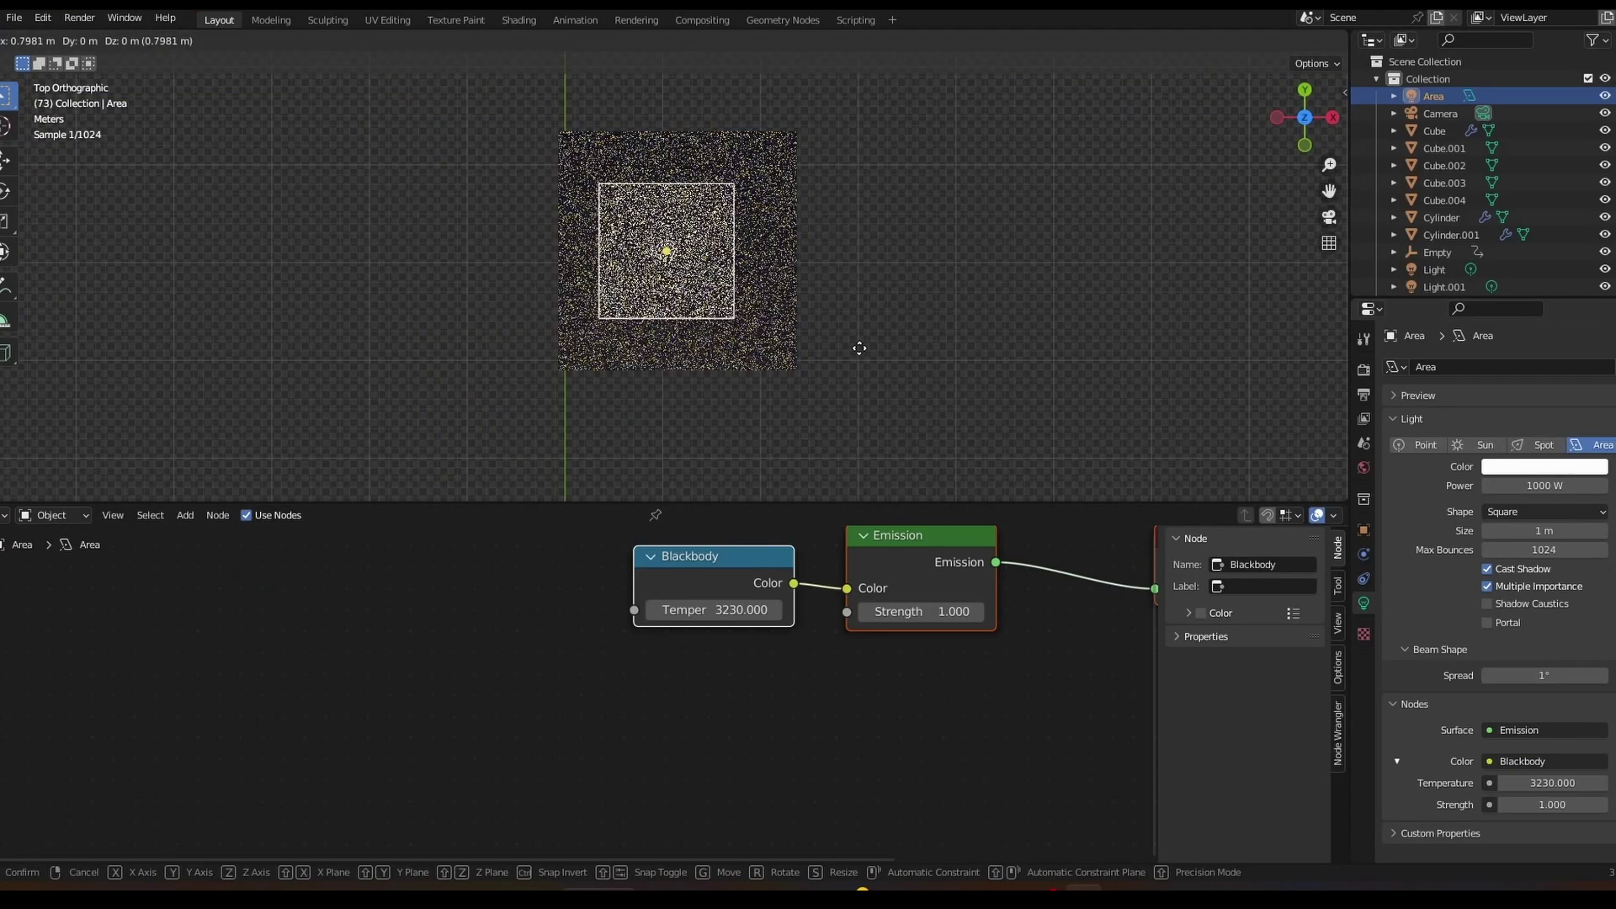
left_click(857, 340)
Drive the emission strength with a Voronoi Texture through a ColorRamp with its stops pulled together
key("s")
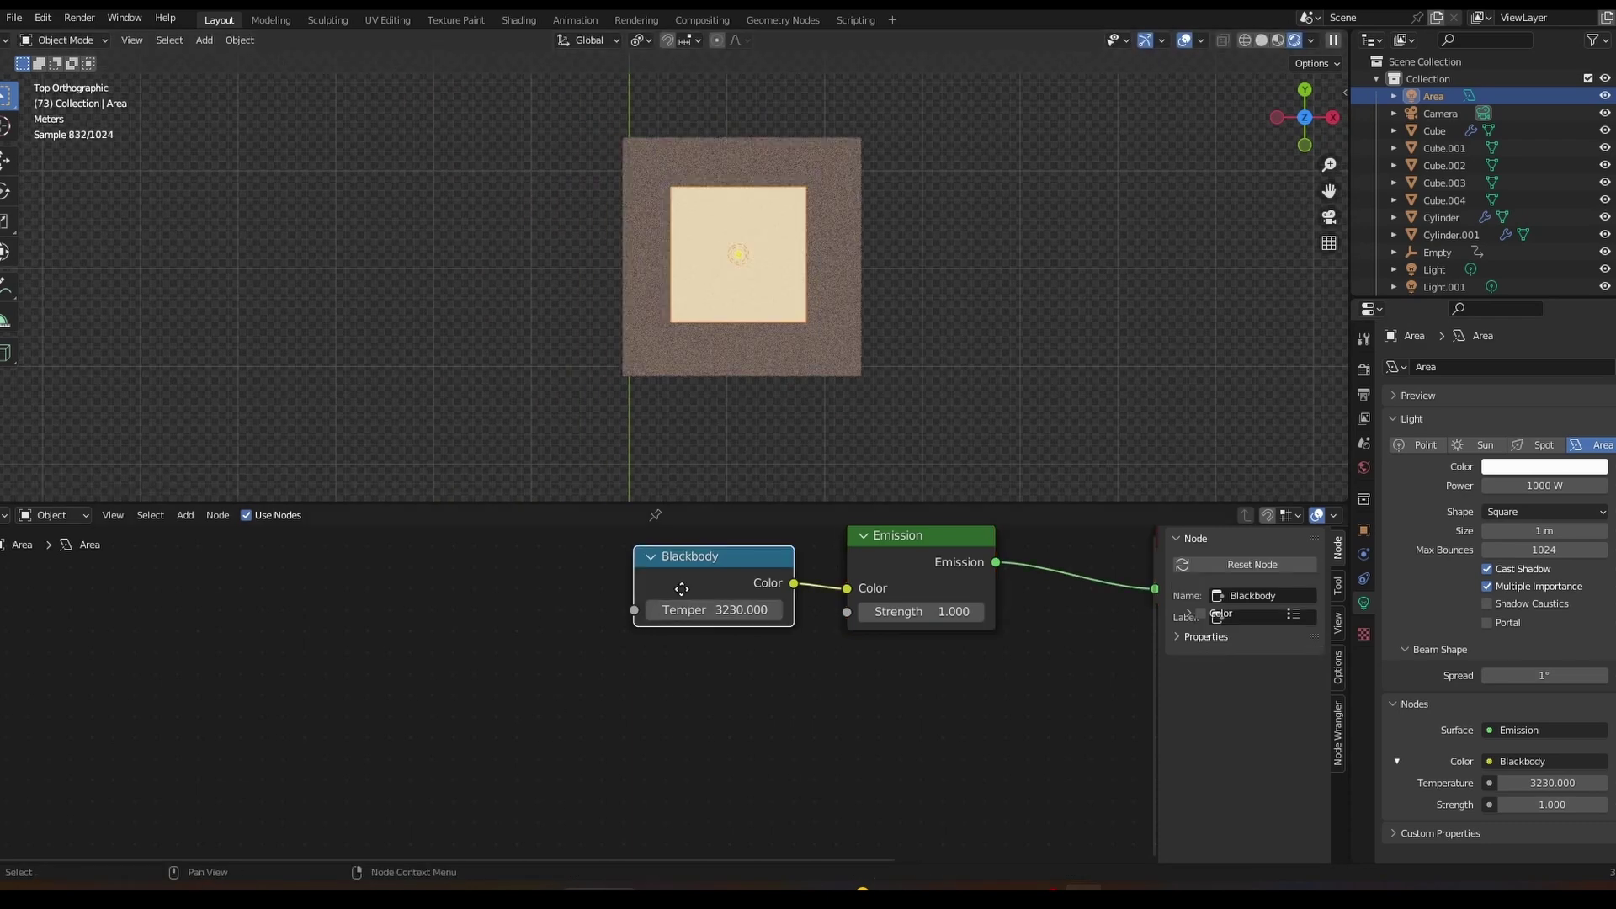
left_click(558, 650)
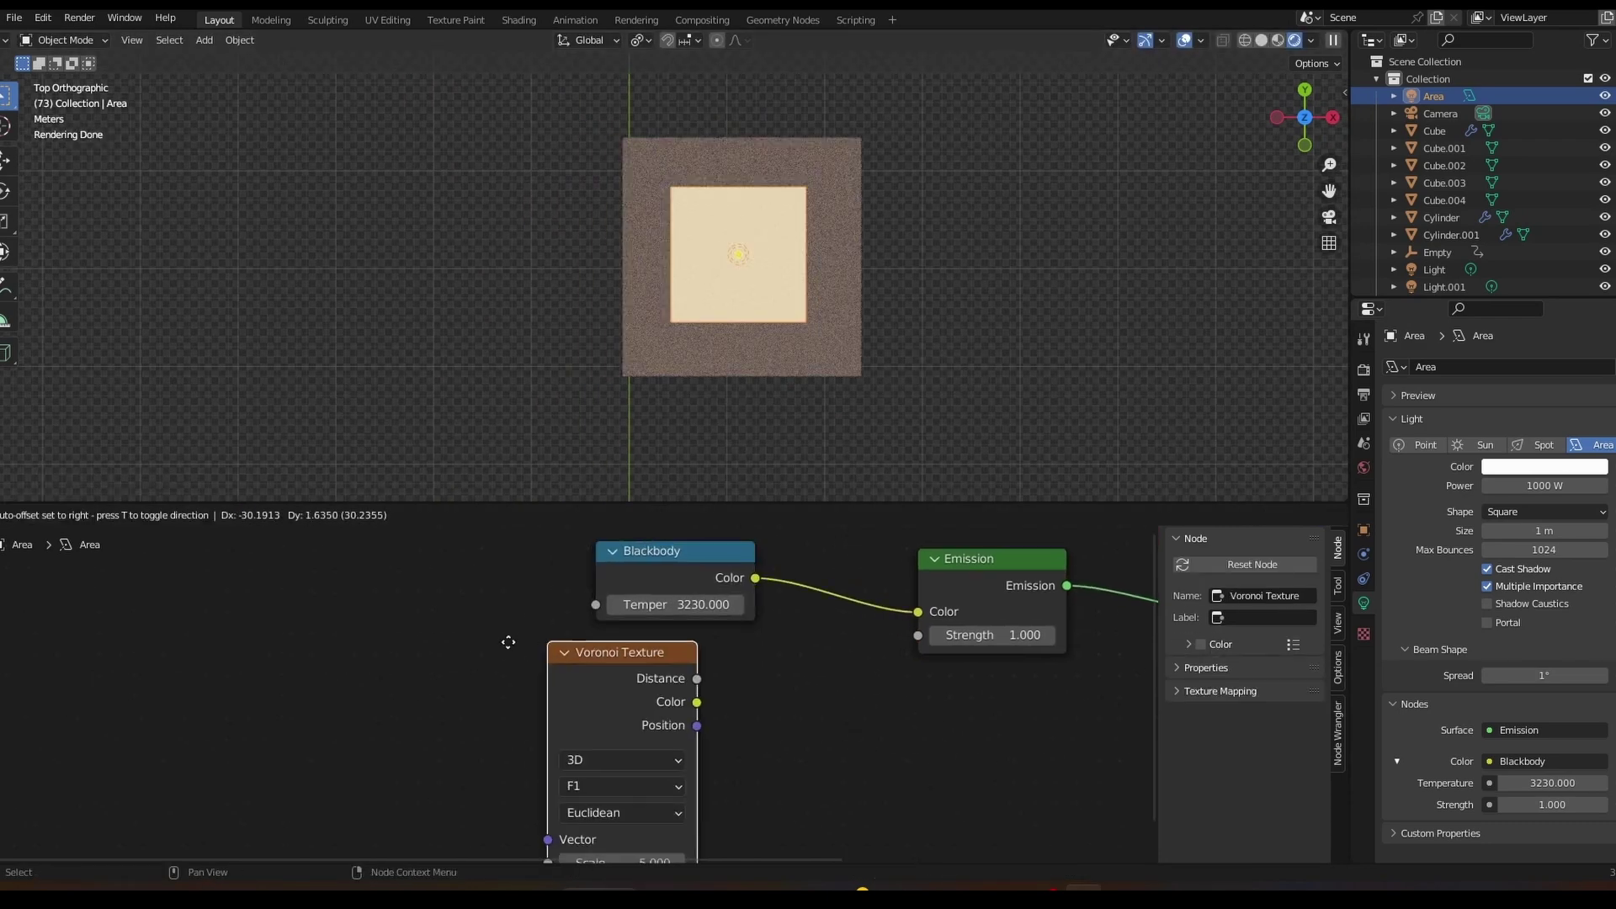
left_click(587, 697)
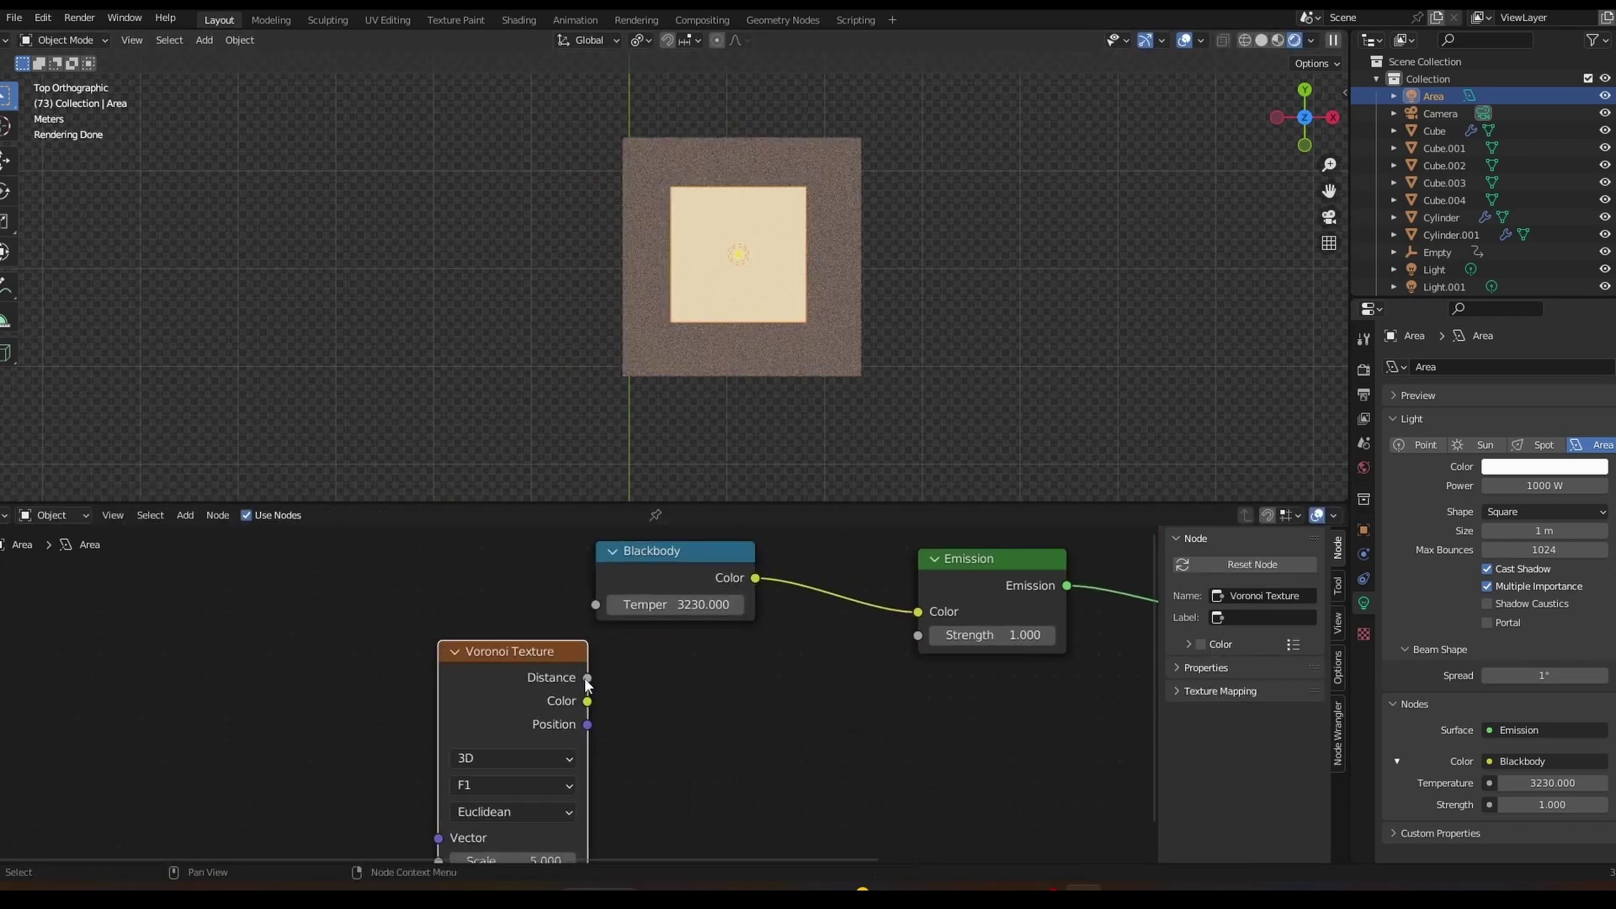
left_click_drag(916, 644, 917, 636)
scroll(736, 648, "up", 2)
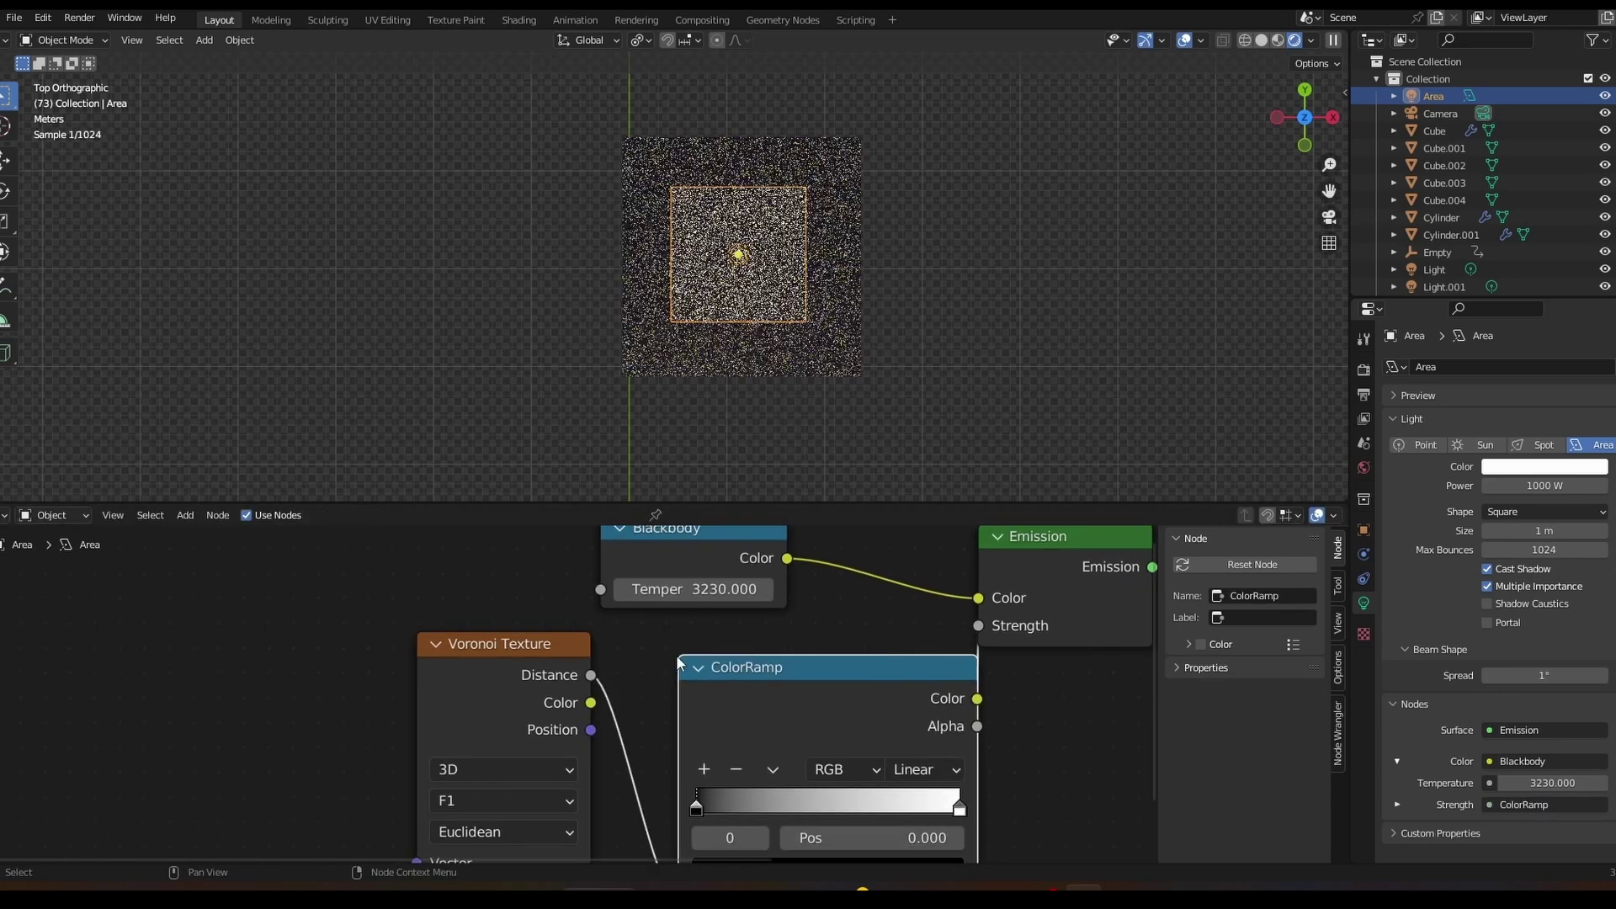
left_click(709, 807)
left_click_drag(709, 807, 790, 809)
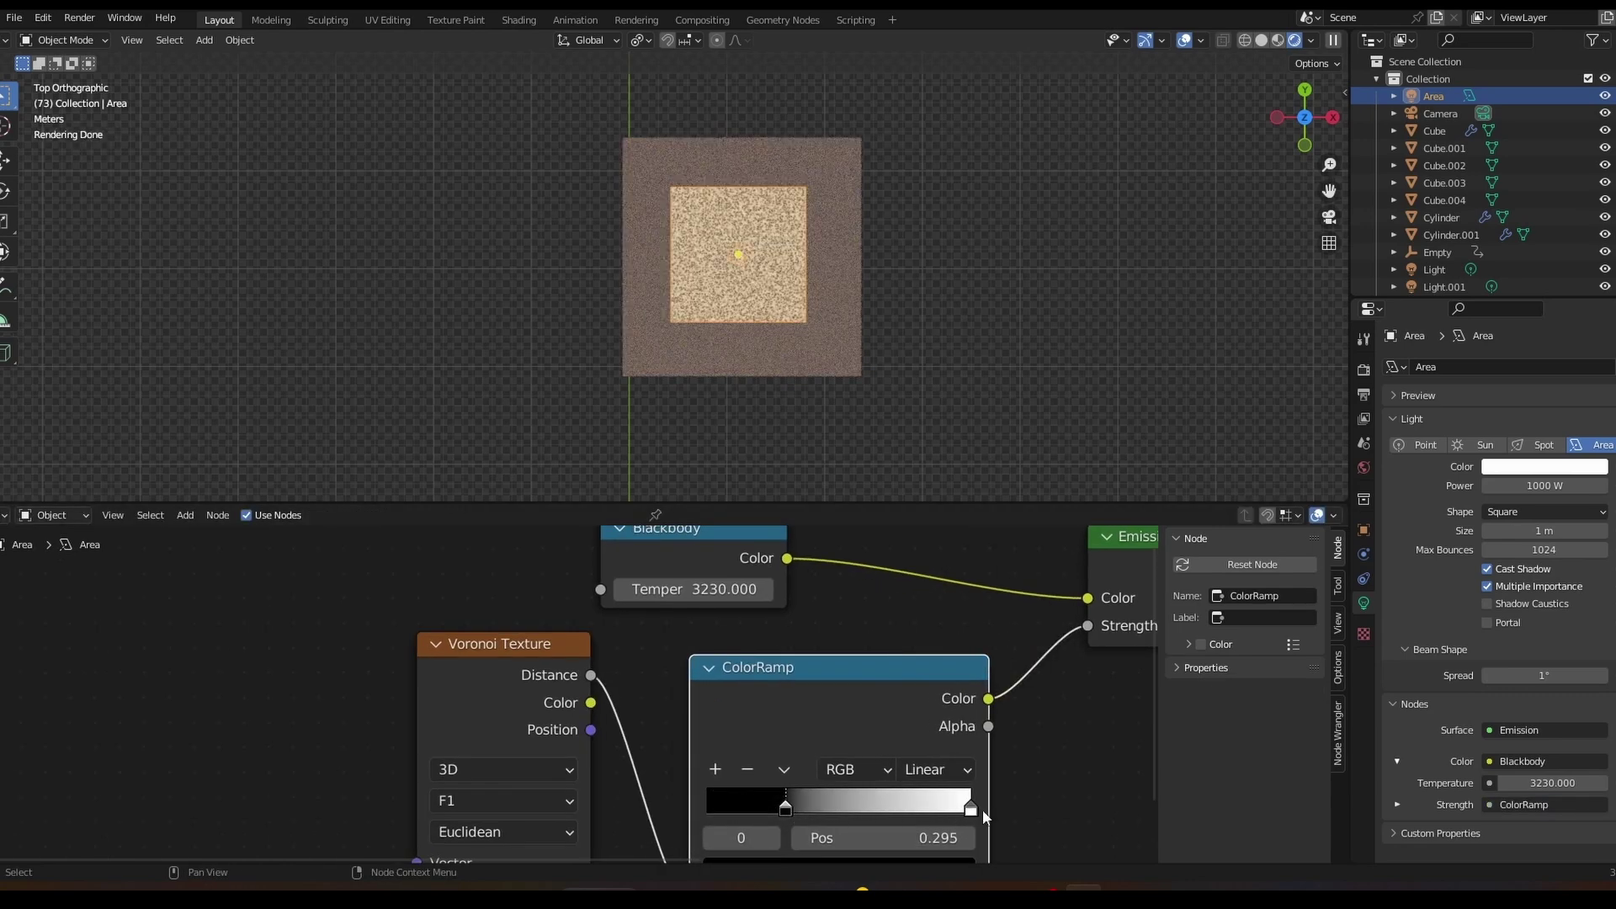
left_click_drag(936, 809, 865, 812)
Set the Voronoi Randomness to 0 for a regular dot pattern
scroll(866, 363, "up", 6)
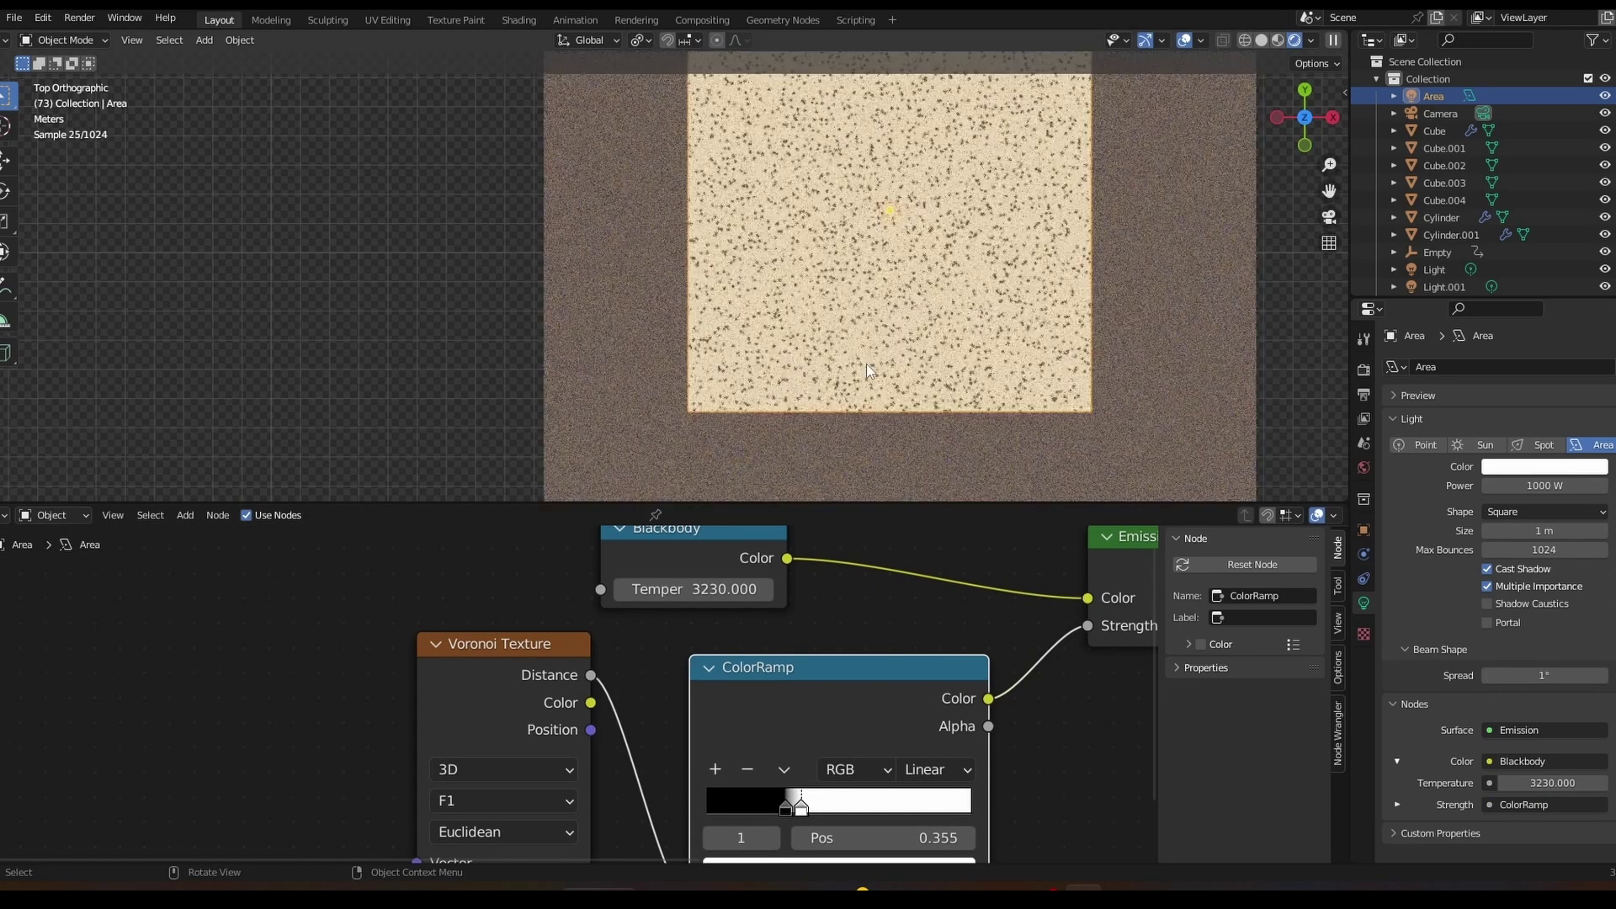
middle_click_drag(872, 374, 779, 409, "shift")
middle_click_drag(589, 789, 608, 613)
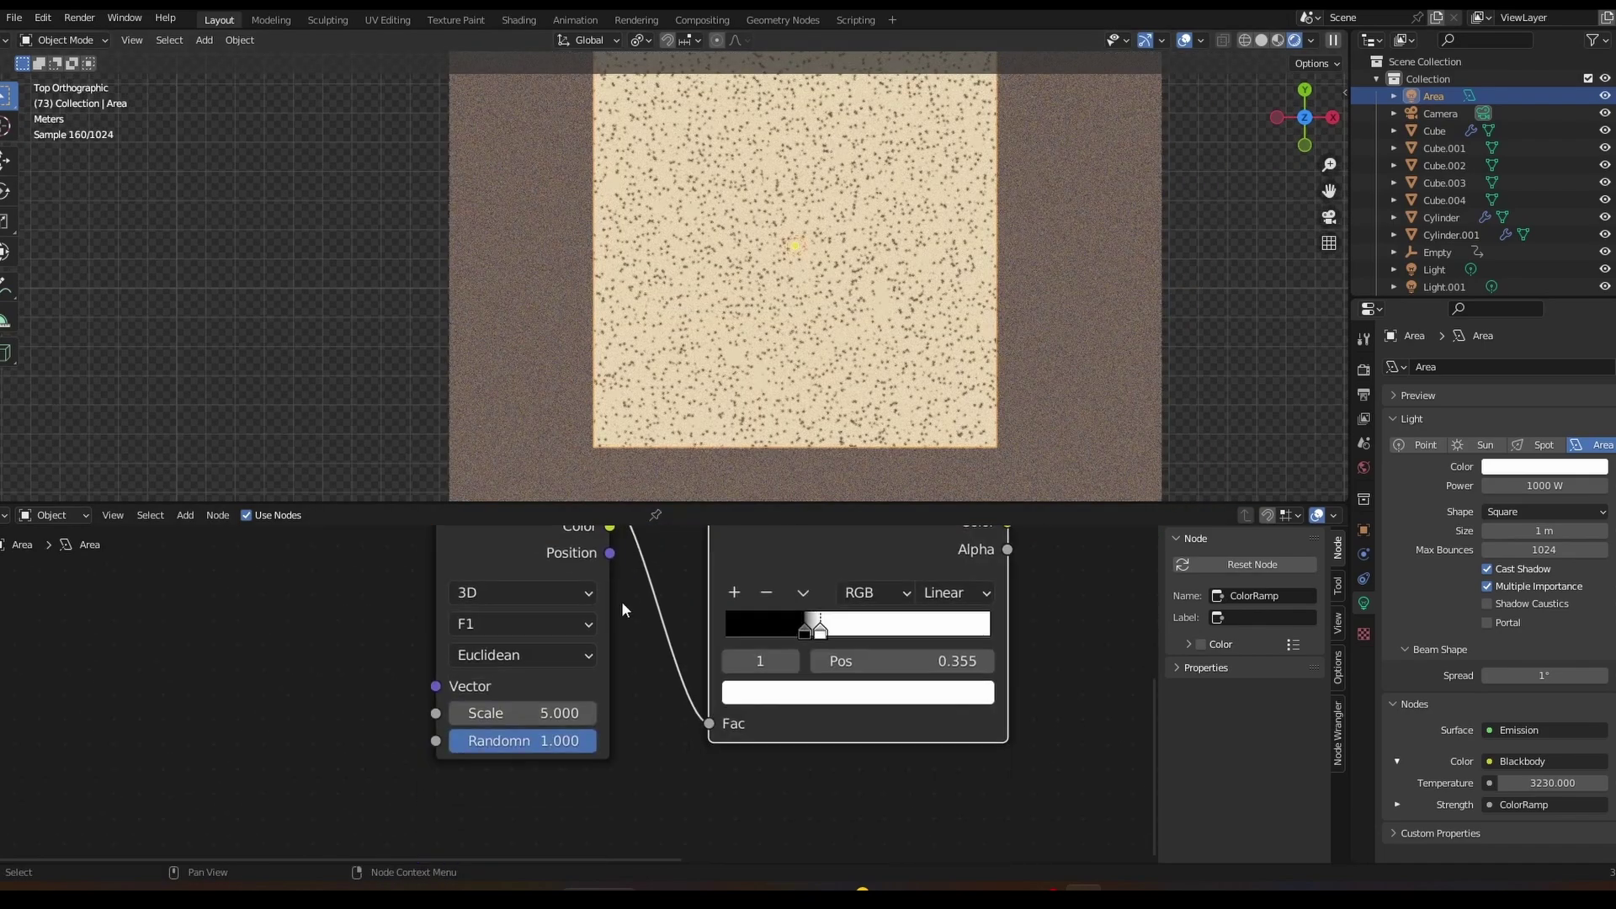
left_click_drag(560, 747, 467, 745)
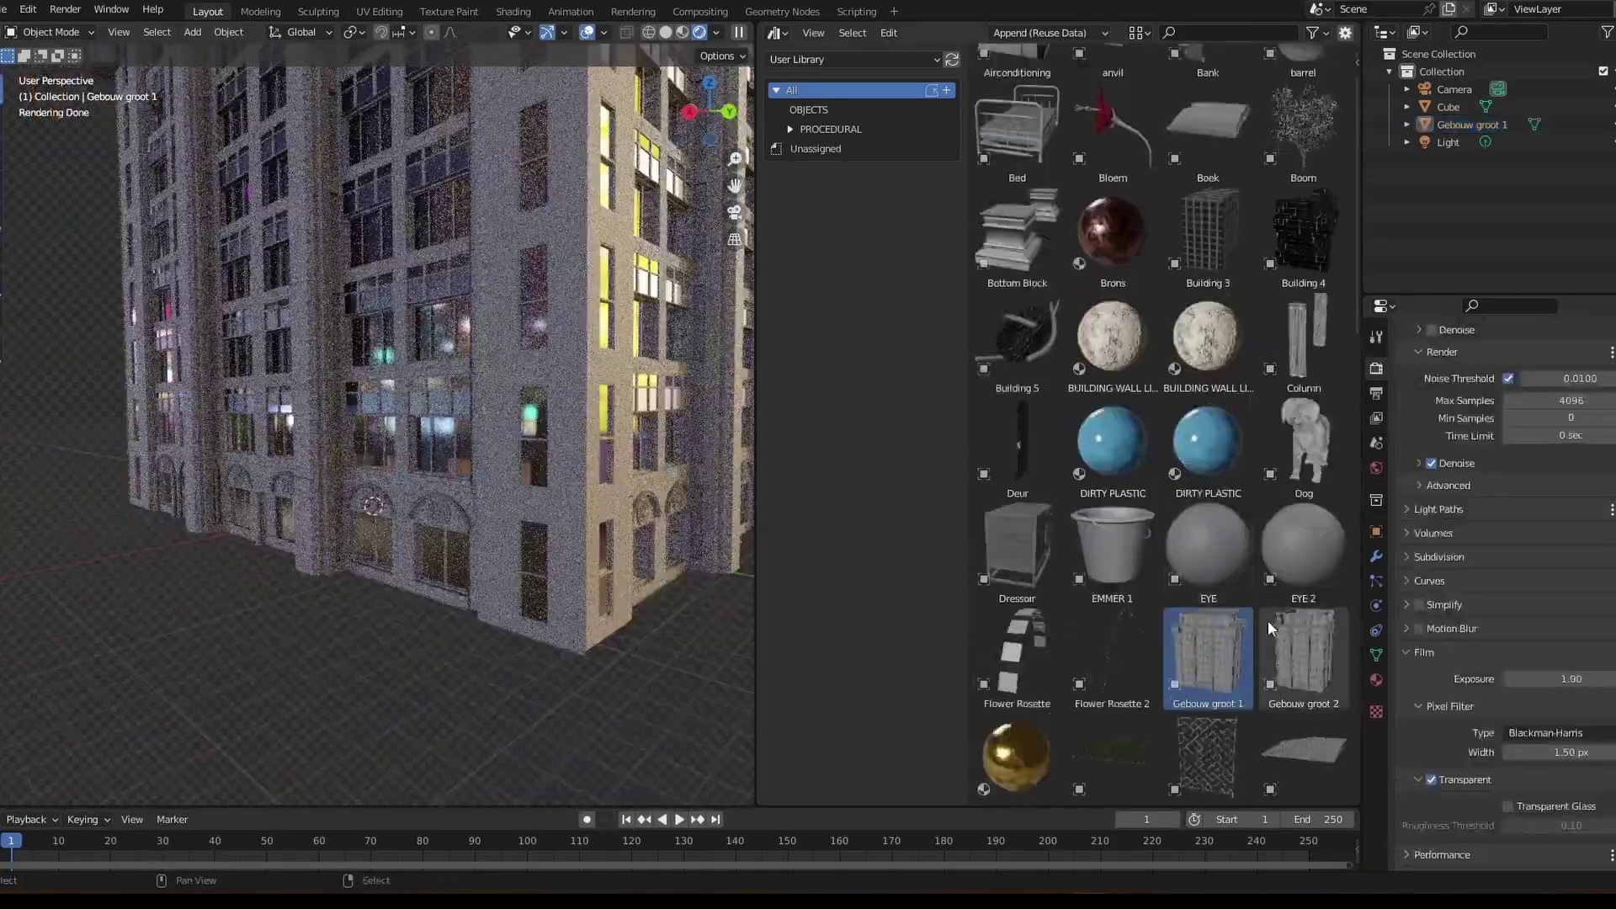
Place the highrise modern and Highrise freestyle assets into the 3D viewport
scroll(1267, 619, "down", 5)
left_click_drag(1112, 475, 302, 629)
left_click_drag(1016, 475, 451, 637)
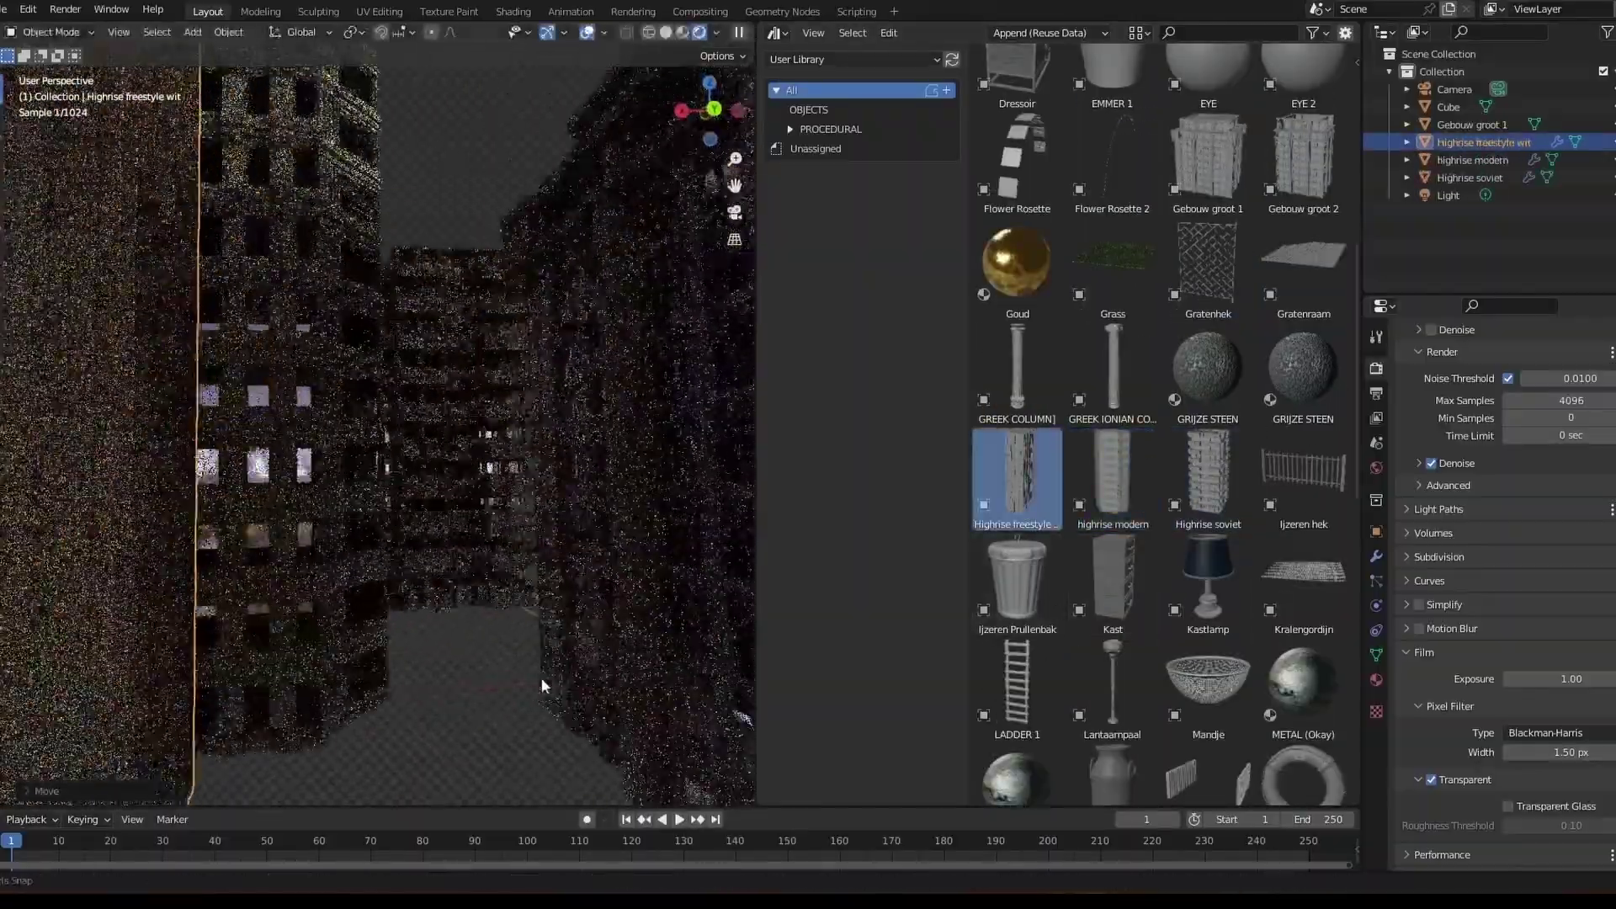